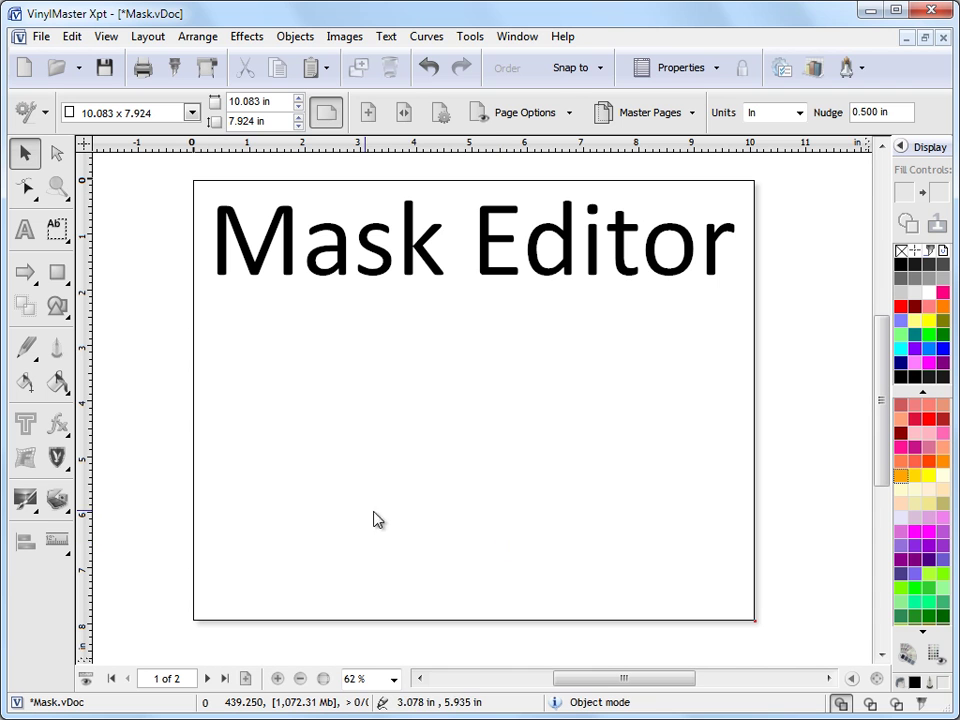
# Step: Go to page 2 of Mask.vDoc, where the duck and fly photos sit beside their cut-outs
pyautogui.click(205, 679)
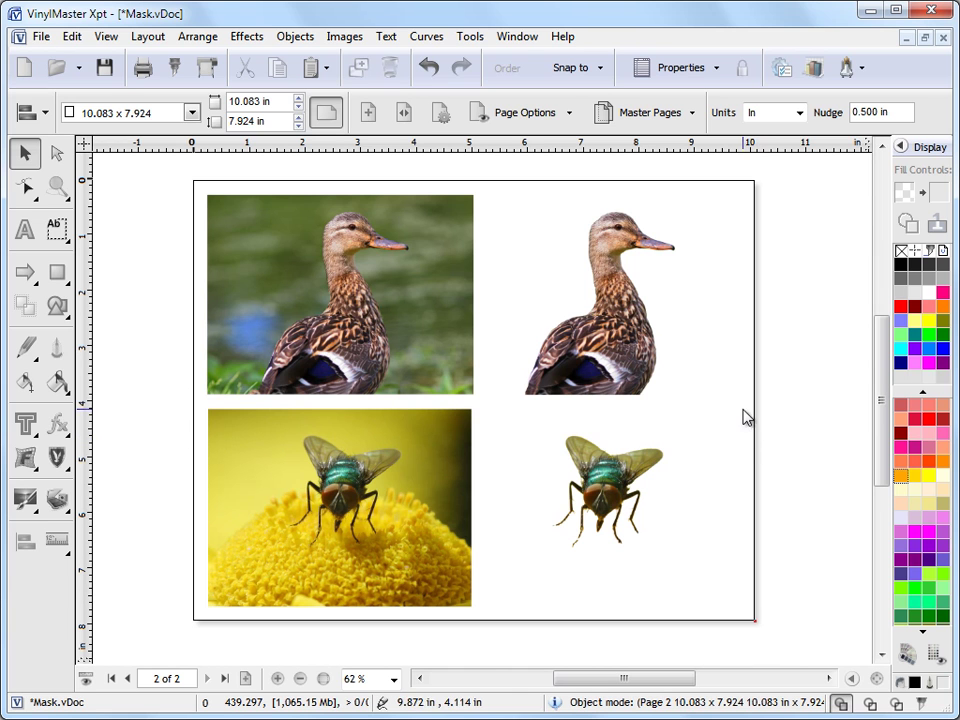
pyautogui.click(630, 340)
pyautogui.click(748, 120)
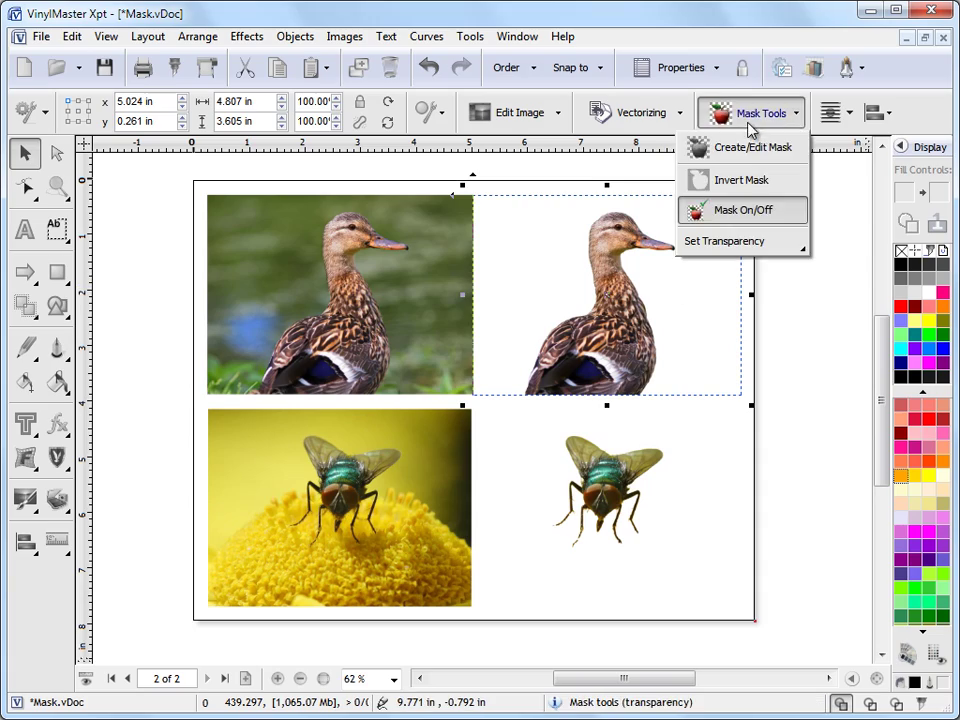
pyautogui.click(748, 150)
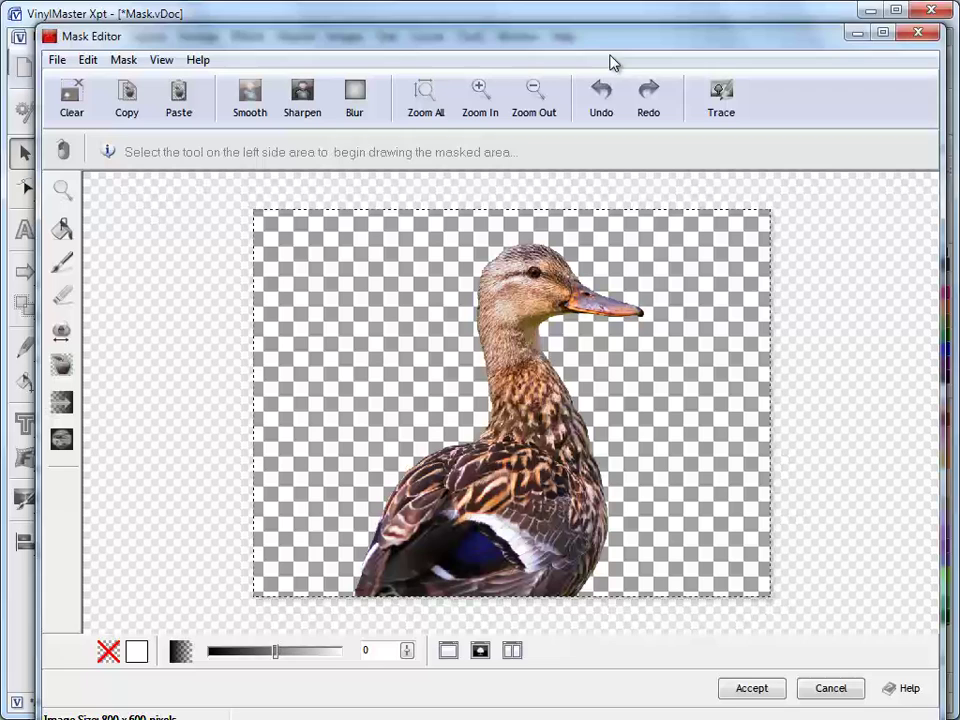
pyautogui.moveTo(591, 43); pyautogui.dragTo(581, 30)
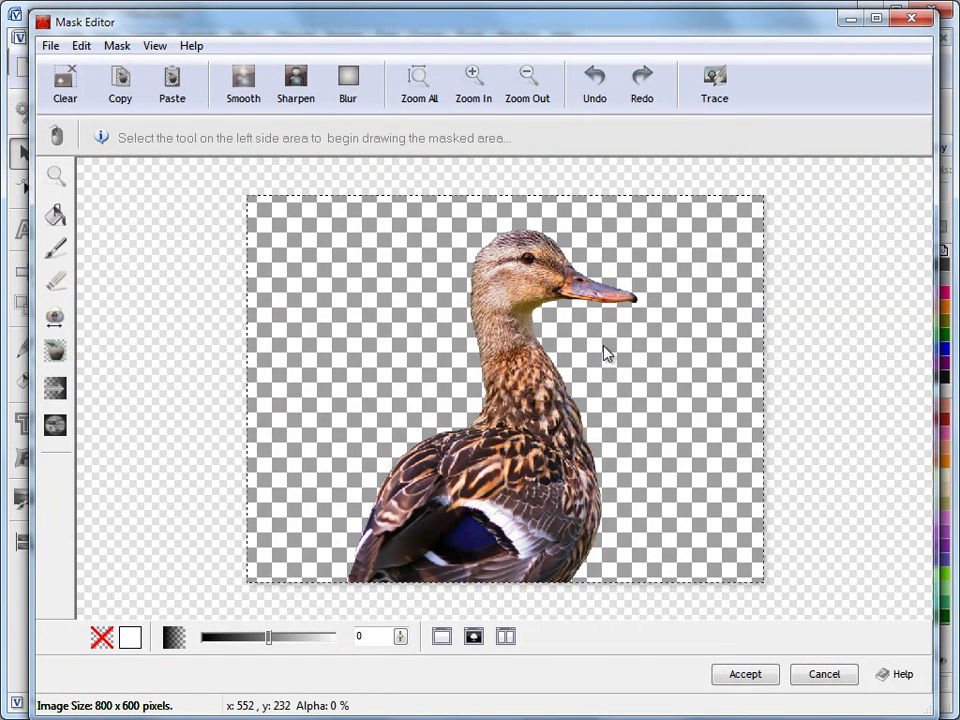
pyautogui.click(475, 641)
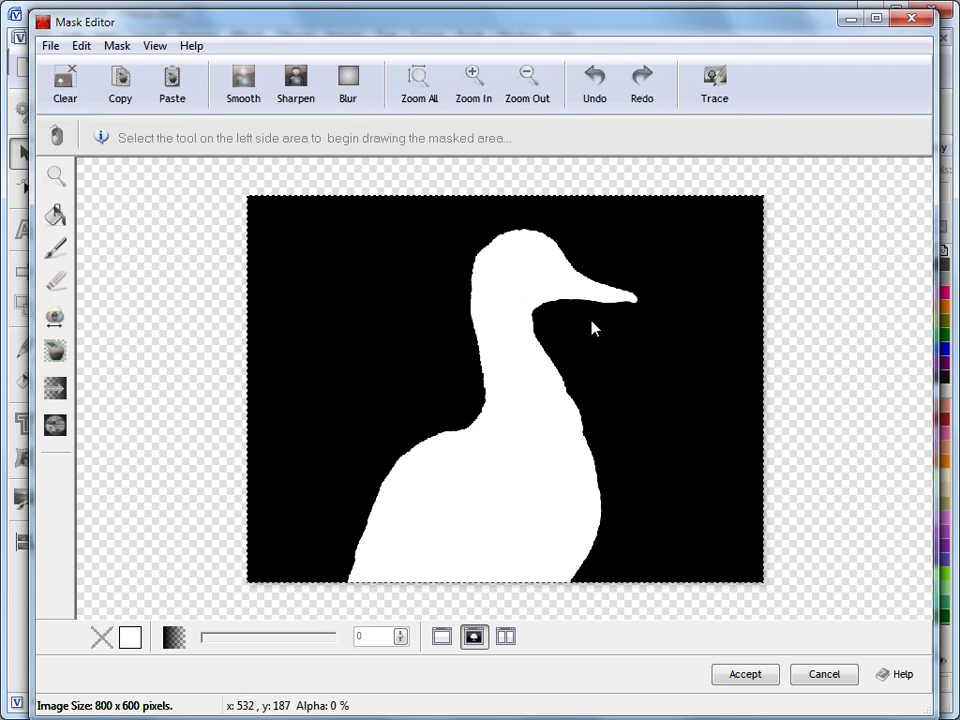
pyautogui.click(441, 636)
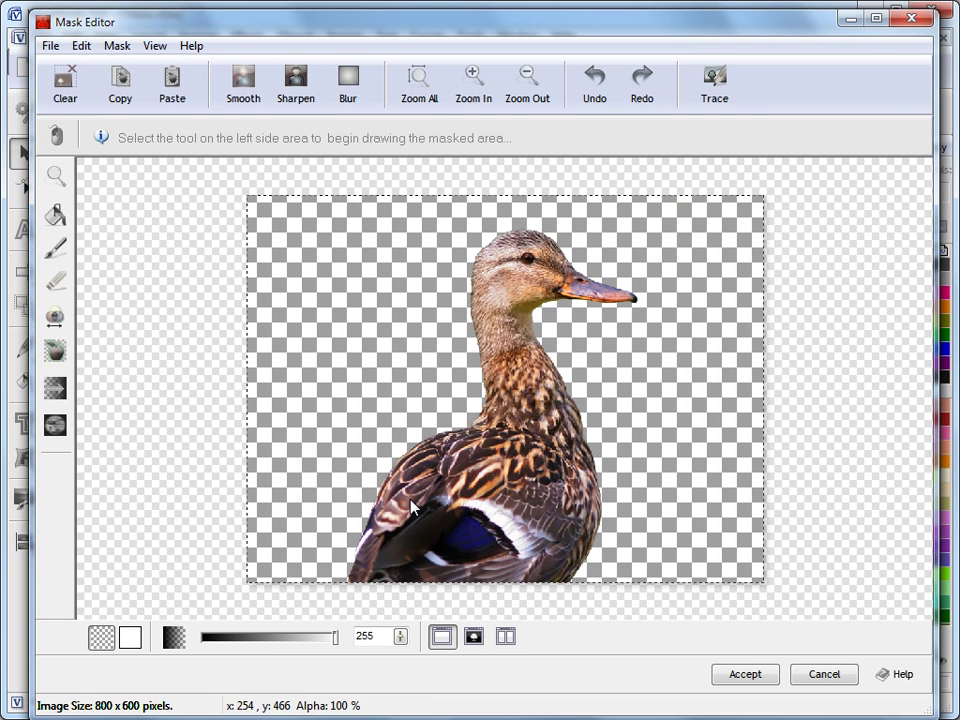
pyautogui.click(474, 636)
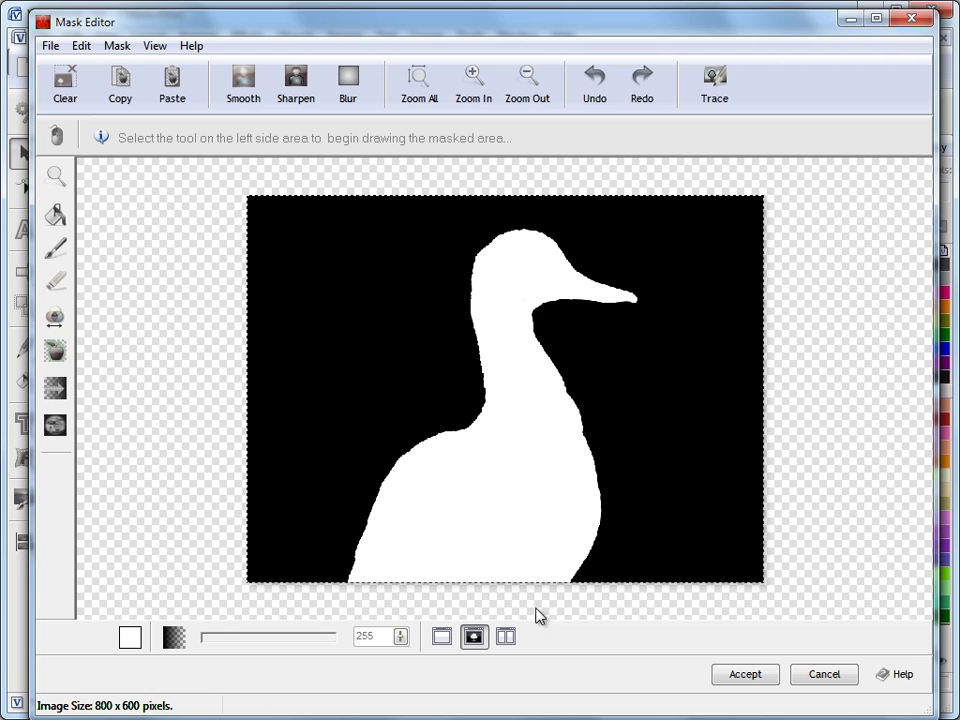
pyautogui.click(442, 637)
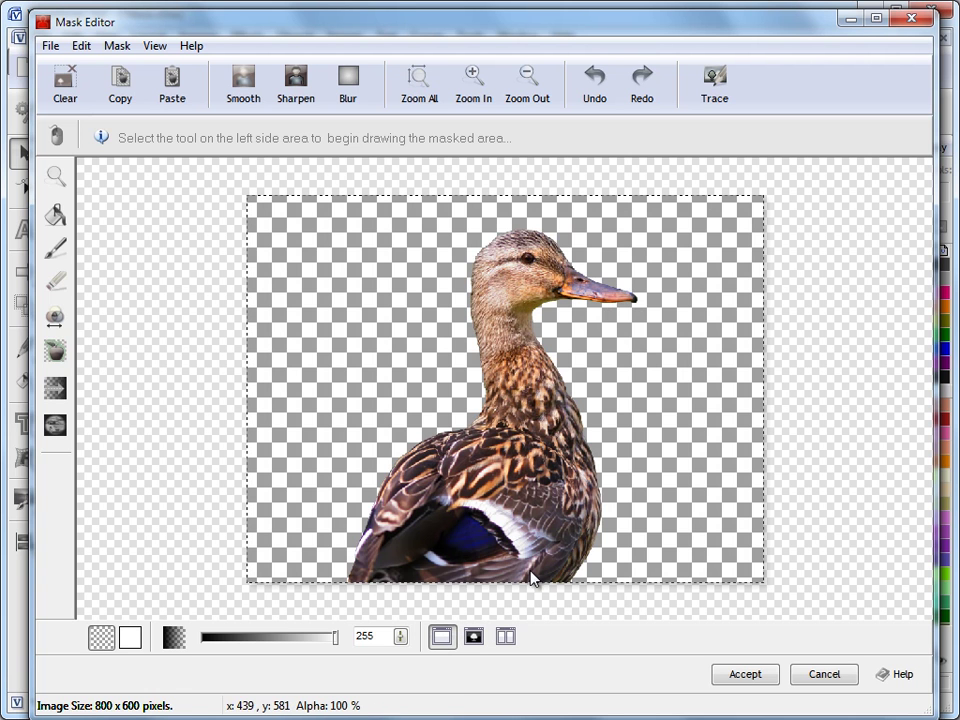
pyautogui.click(834, 676)
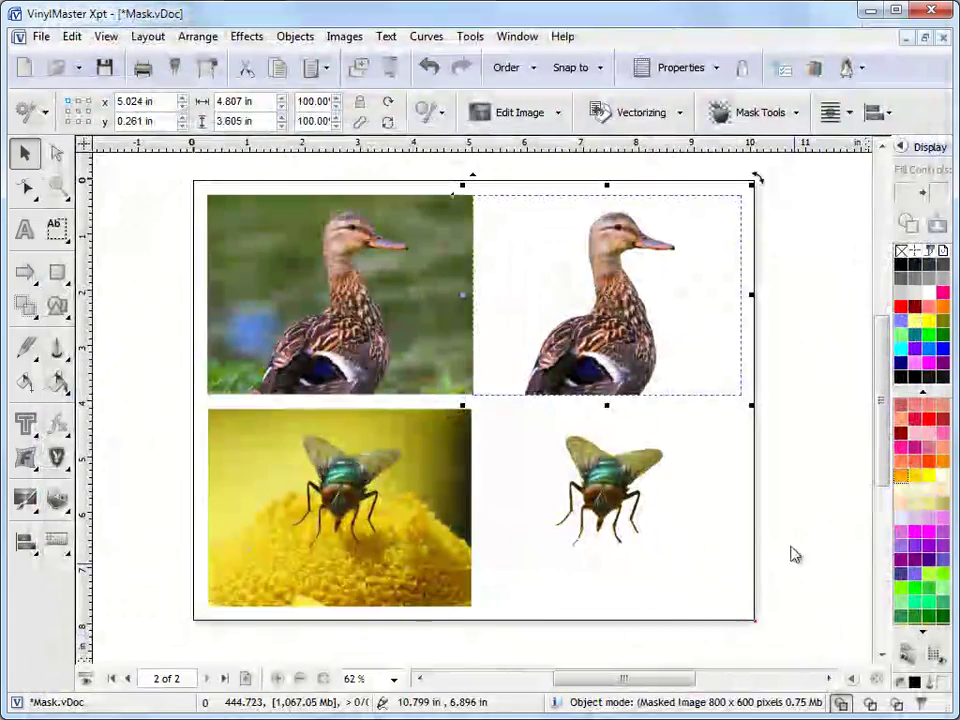
pyautogui.click(57, 271)
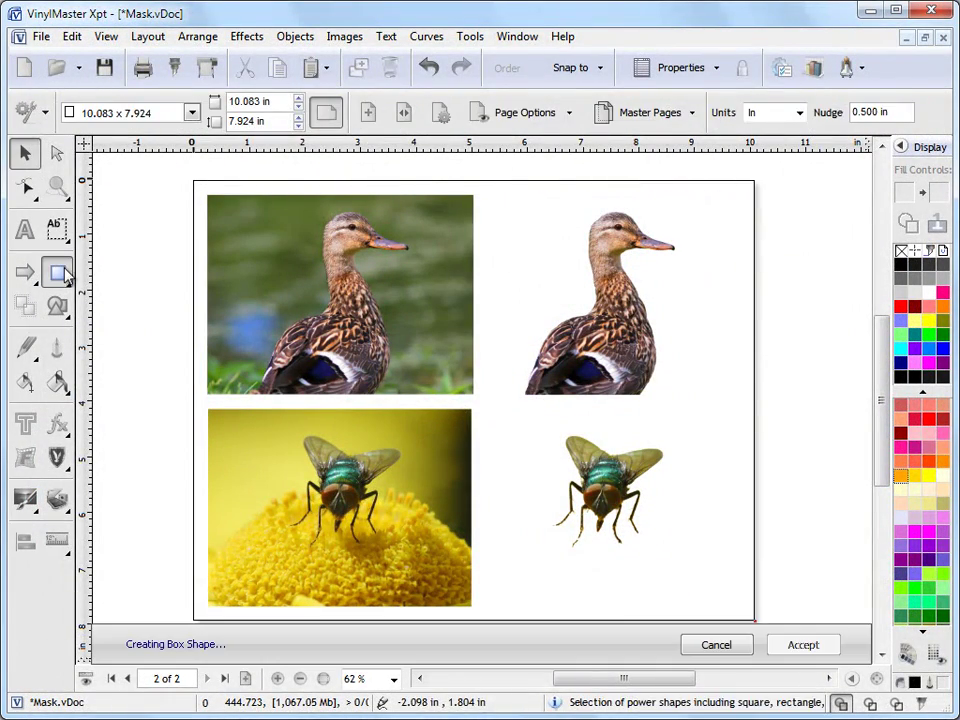
pyautogui.moveTo(499, 170); pyautogui.dragTo(738, 343)
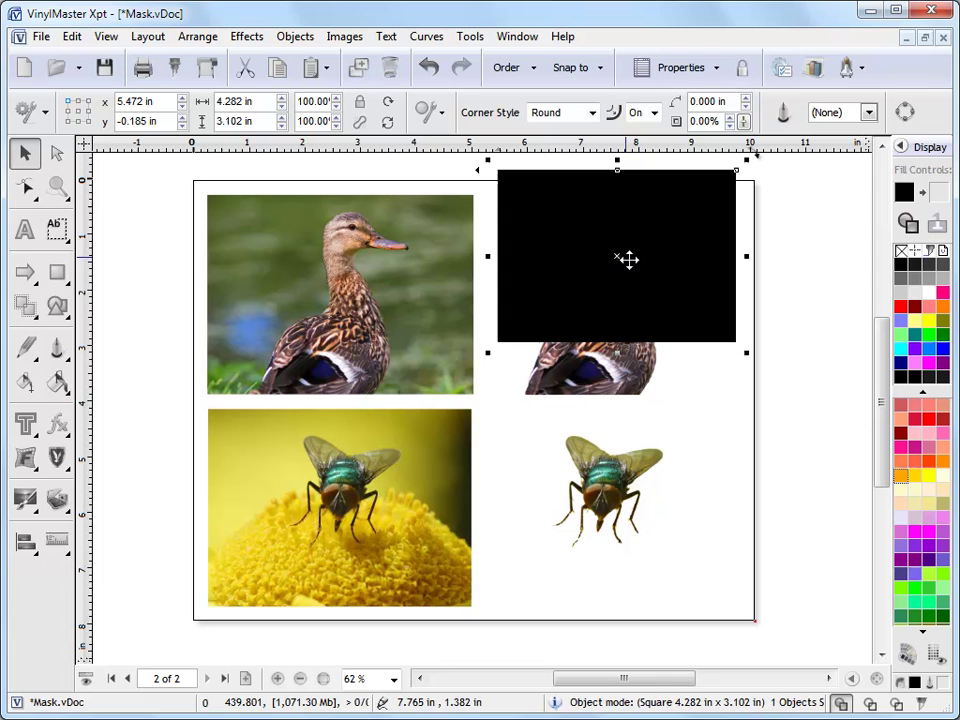
pyautogui.click(510, 68)
pyautogui.click(514, 99)
pyautogui.moveTo(714, 257); pyautogui.dragTo(722, 276)
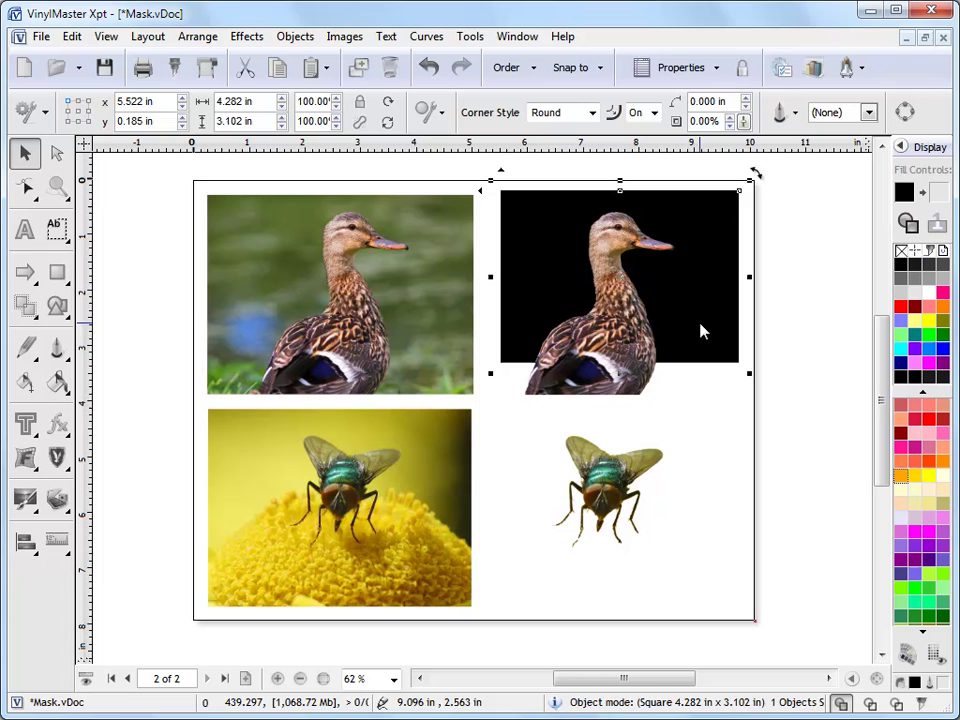
pyautogui.moveTo(676, 366); pyautogui.dragTo(668, 512)
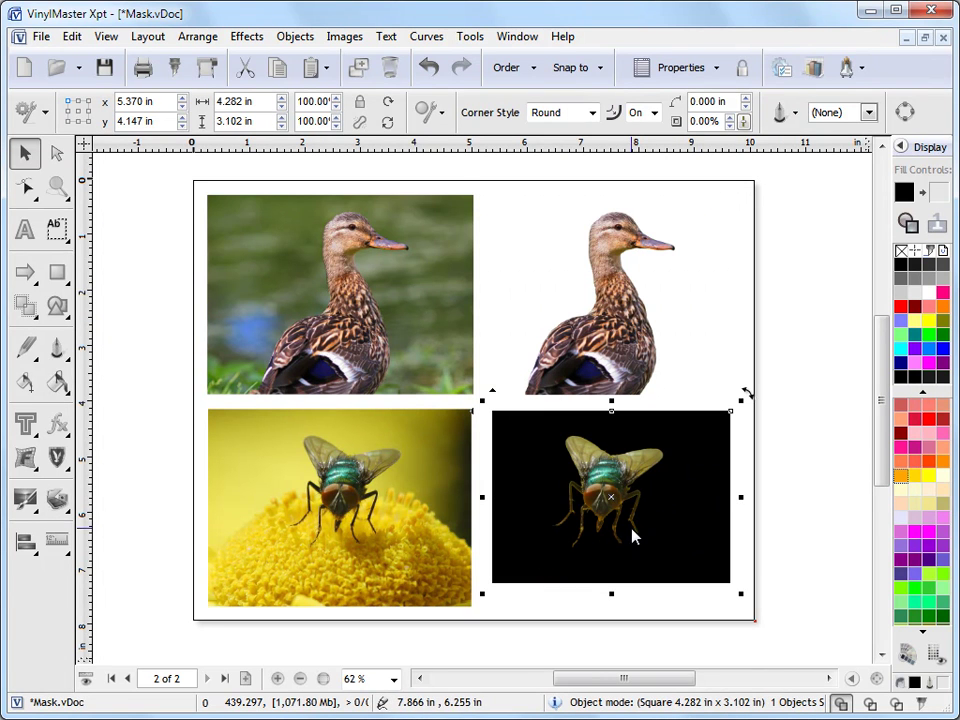
pyautogui.moveTo(648, 483); pyautogui.dragTo(735, 482)
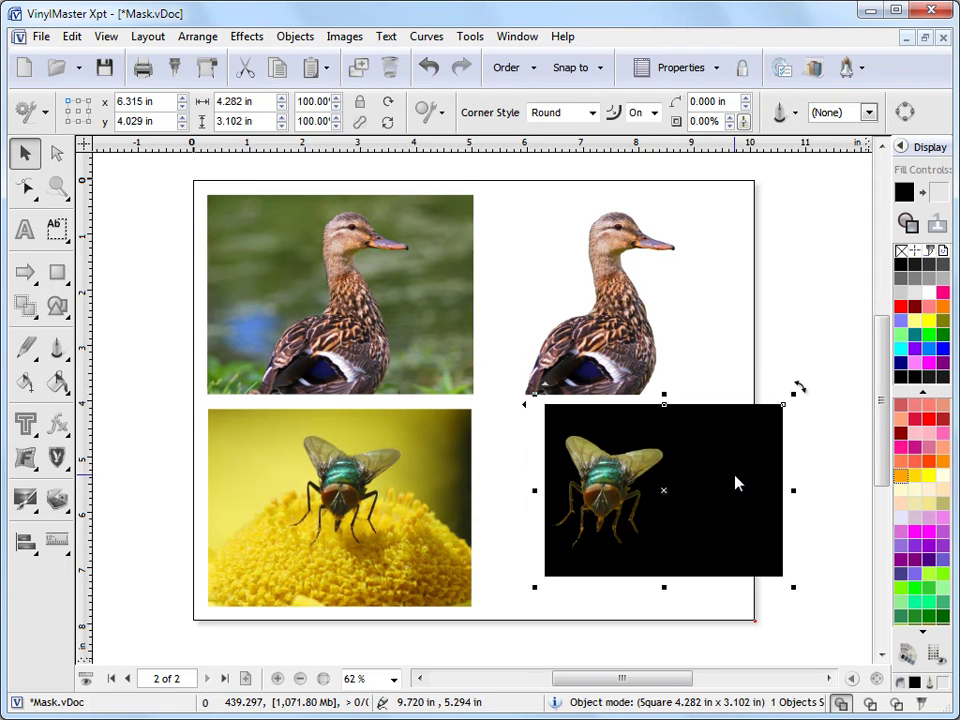
pyautogui.press('Delete')
pyautogui.click(640, 375)
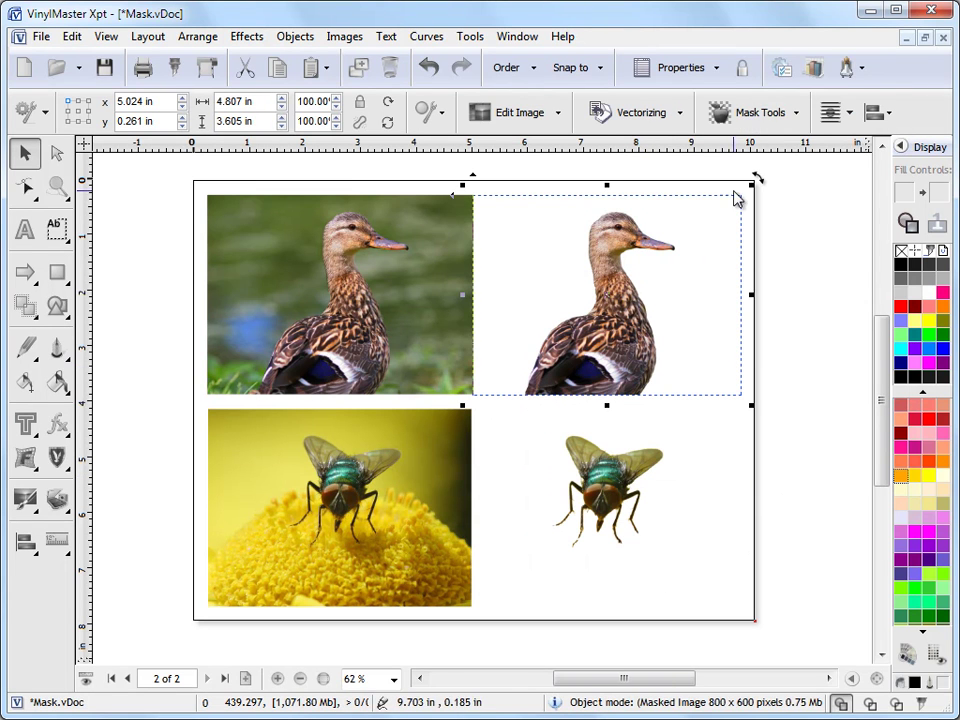
pyautogui.click(756, 126)
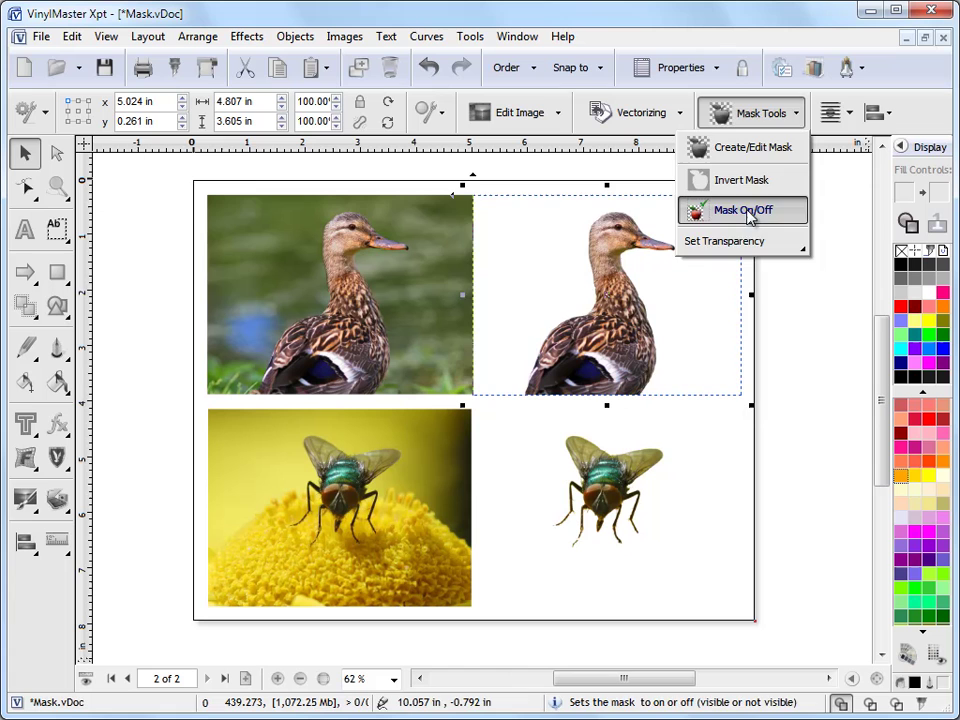
pyautogui.click(733, 210)
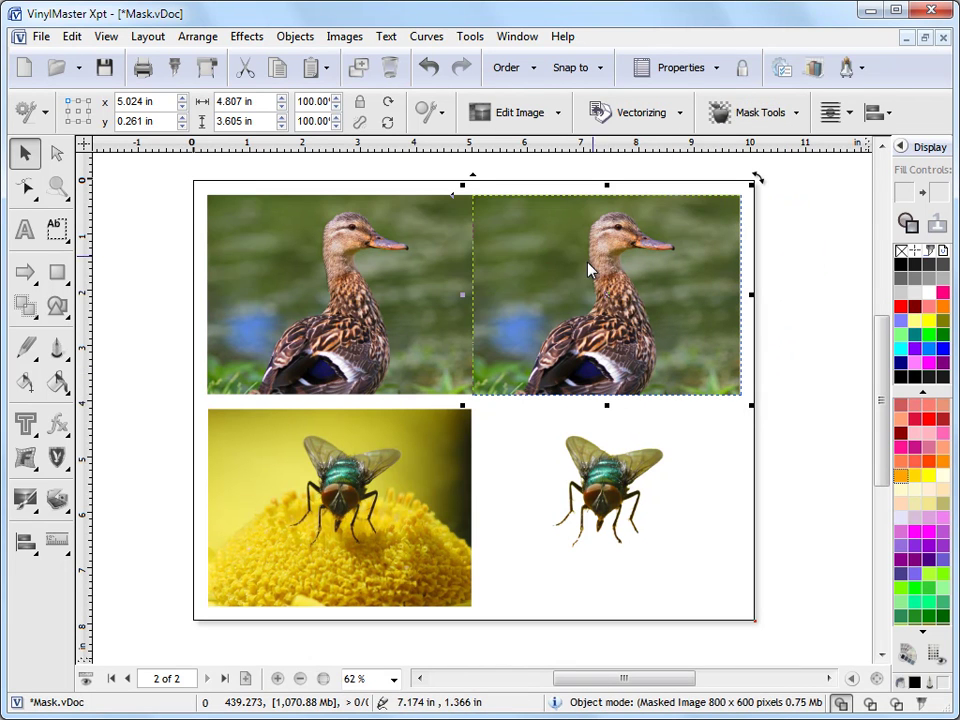
pyautogui.click(754, 112)
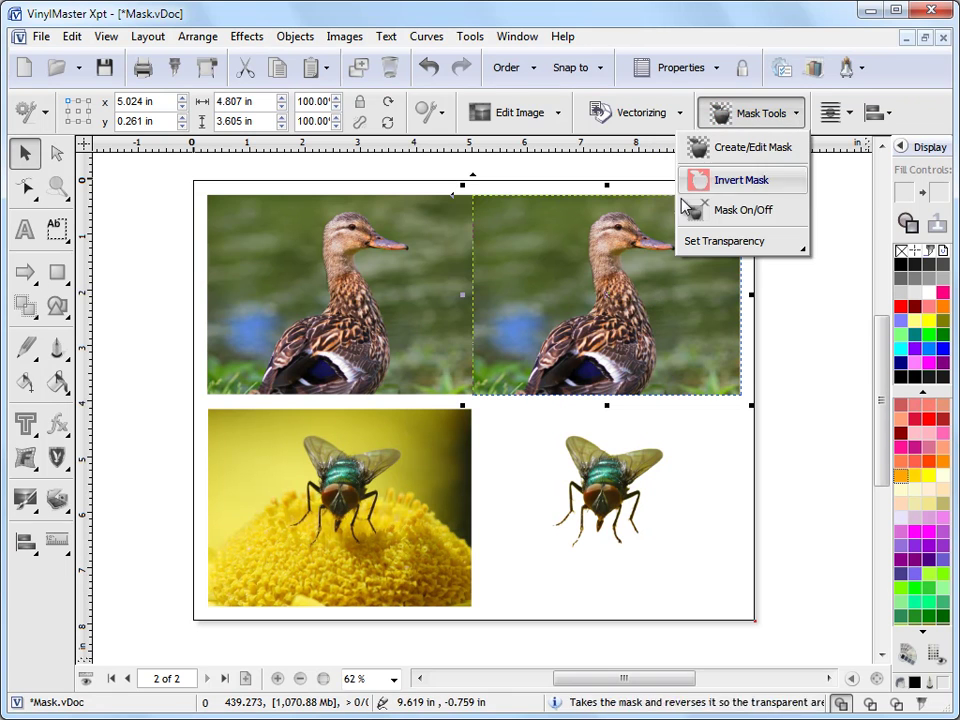
pyautogui.click(739, 211)
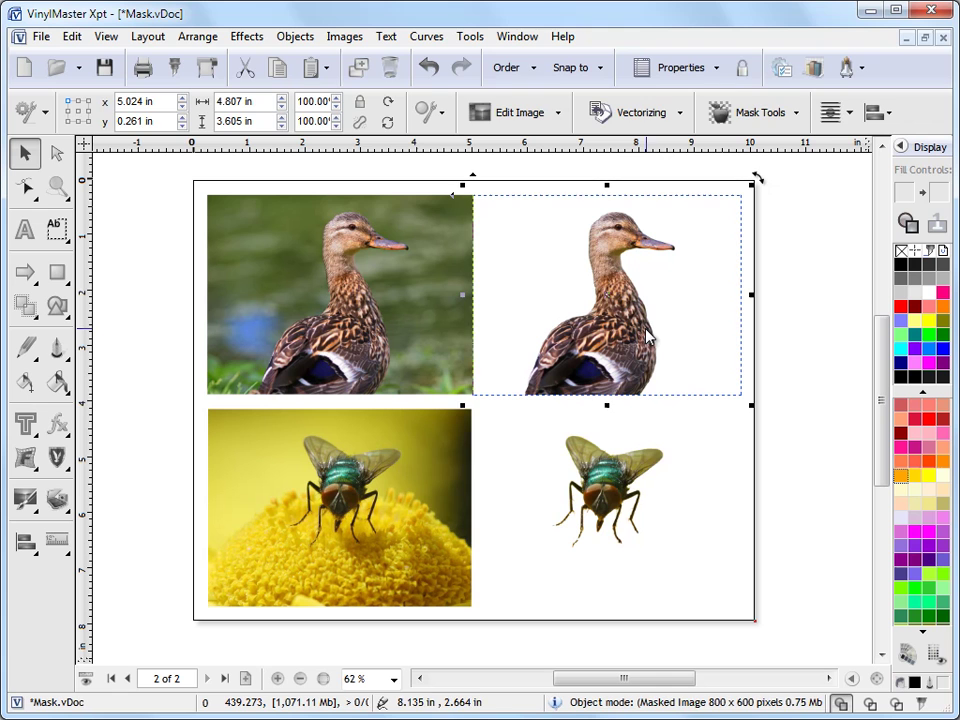
pyautogui.click(612, 485)
pyautogui.moveTo(612, 485); pyautogui.dragTo(670, 370)
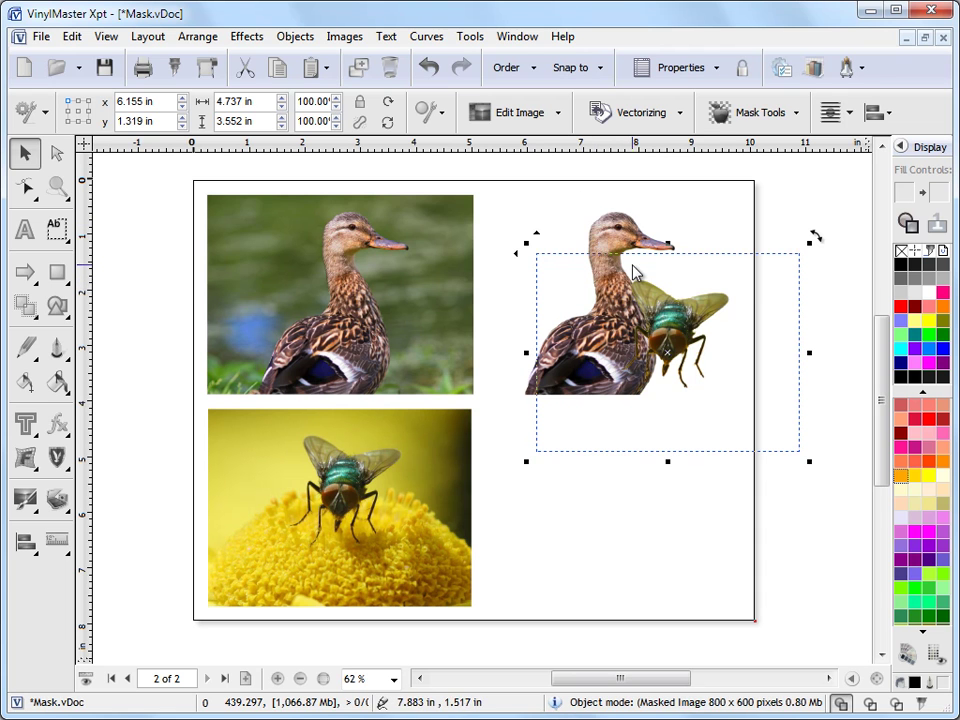
pyautogui.hotkey('ctrl', 'z')
pyautogui.click(461, 67)
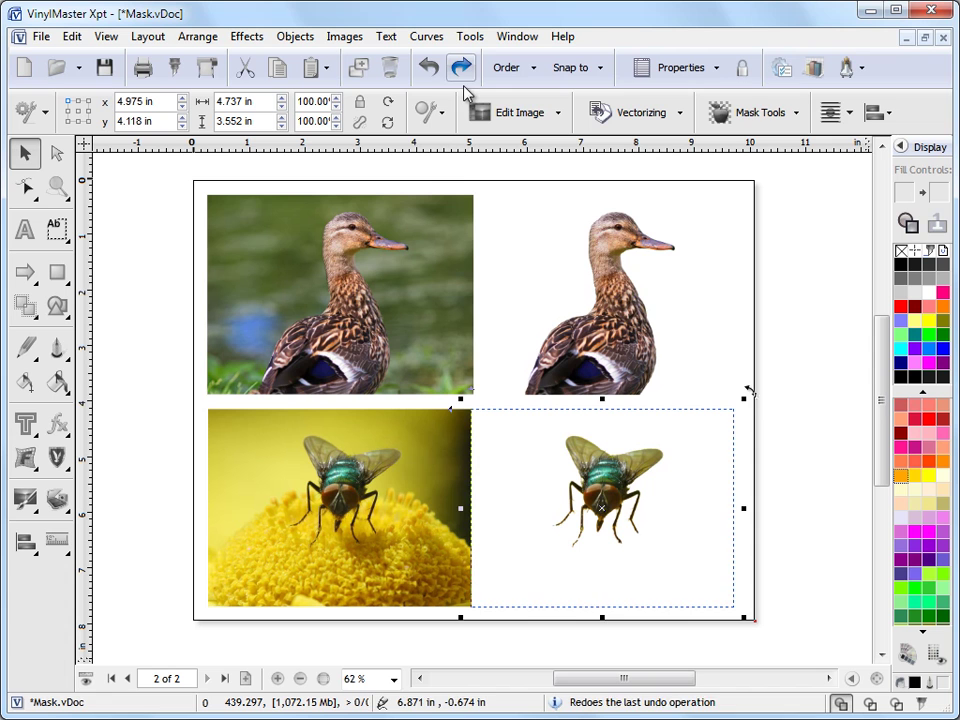
pyautogui.click(647, 311)
pyautogui.click(757, 112)
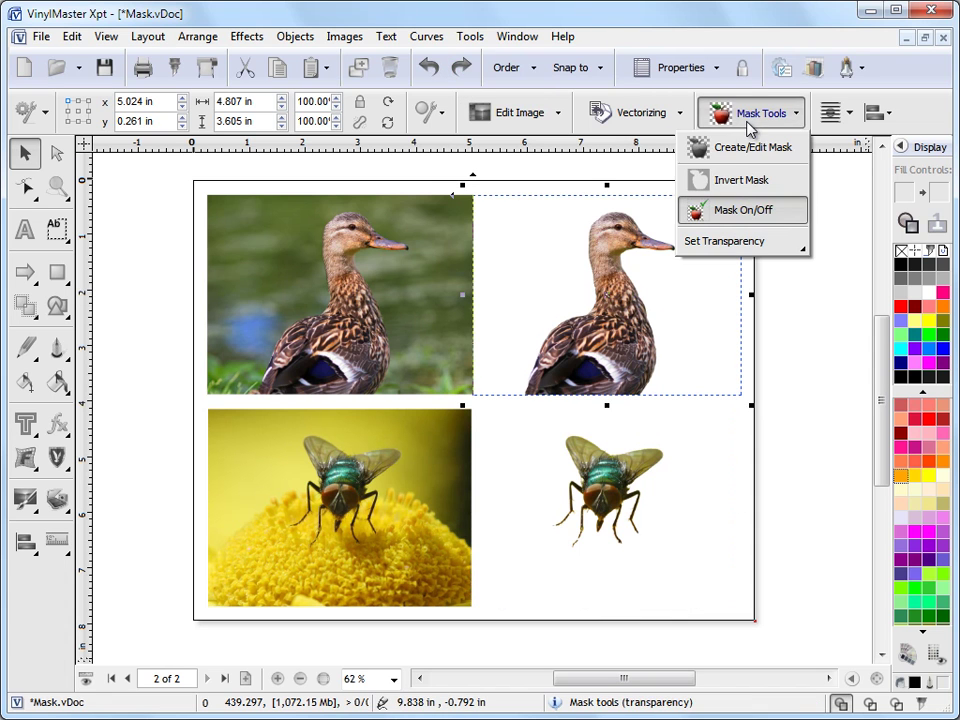
pyautogui.click(729, 183)
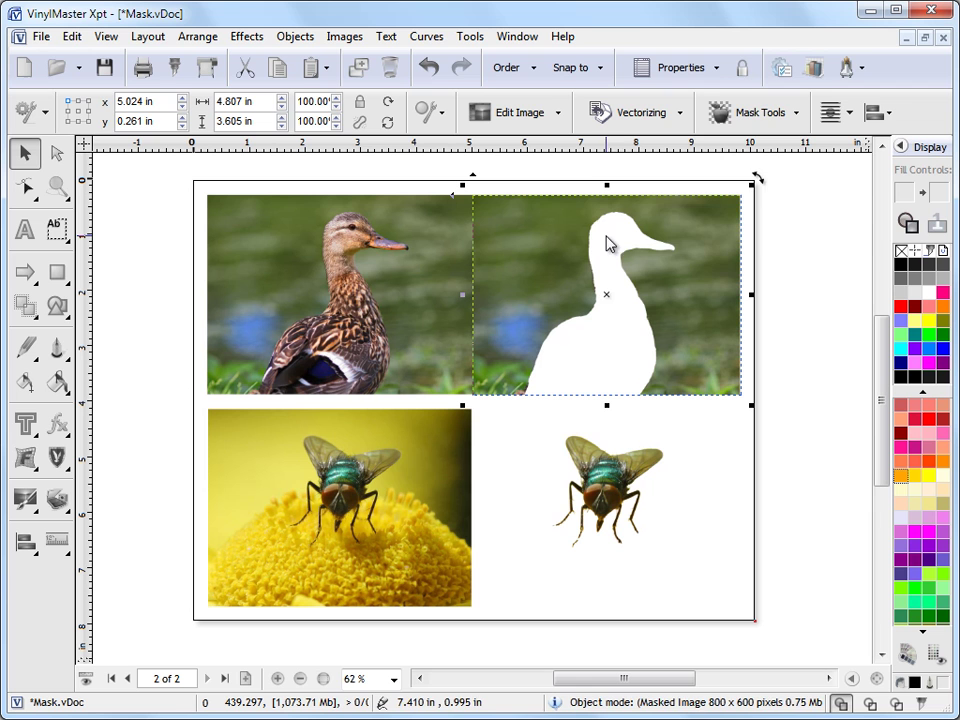
pyautogui.click(748, 116)
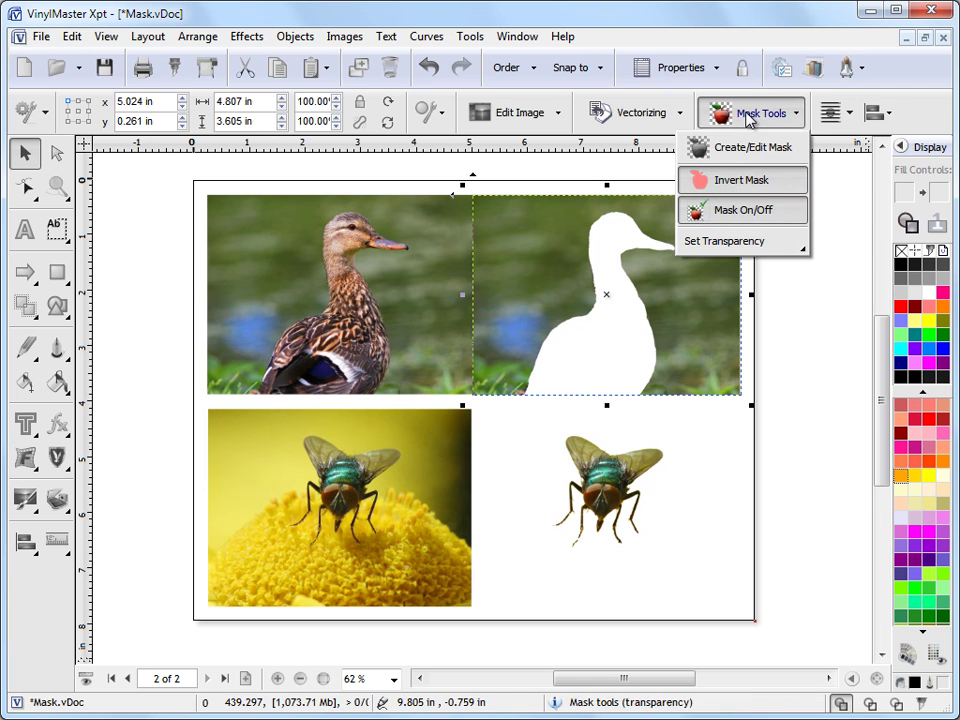
pyautogui.click(744, 186)
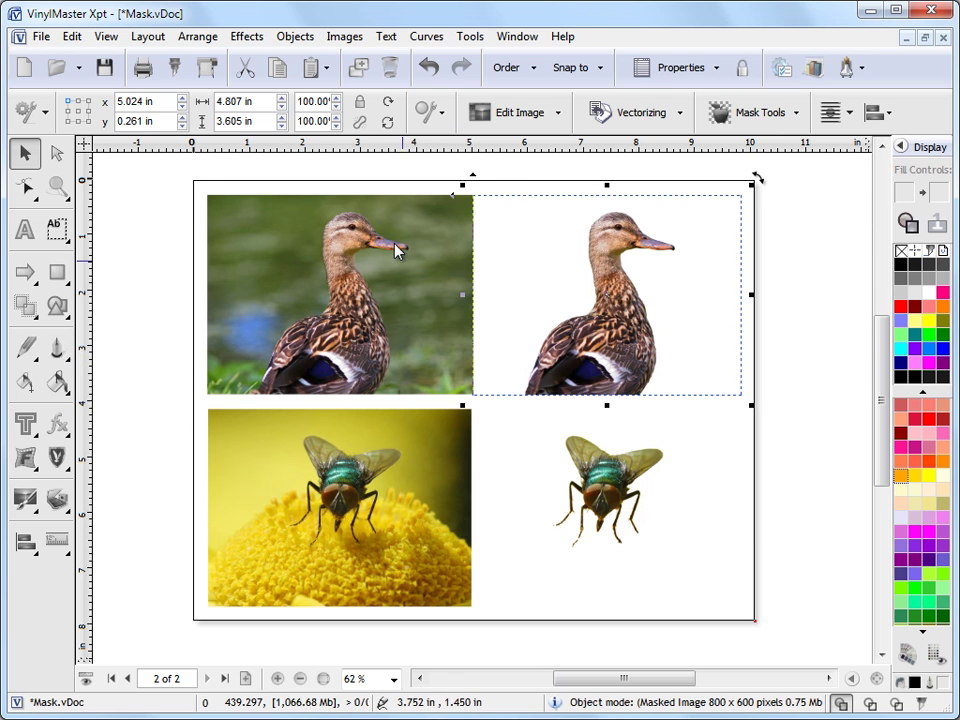
# Step: Select the original green-background duck photo and open Mask Tools > Create/Edit Mask
pyautogui.click(347, 285)
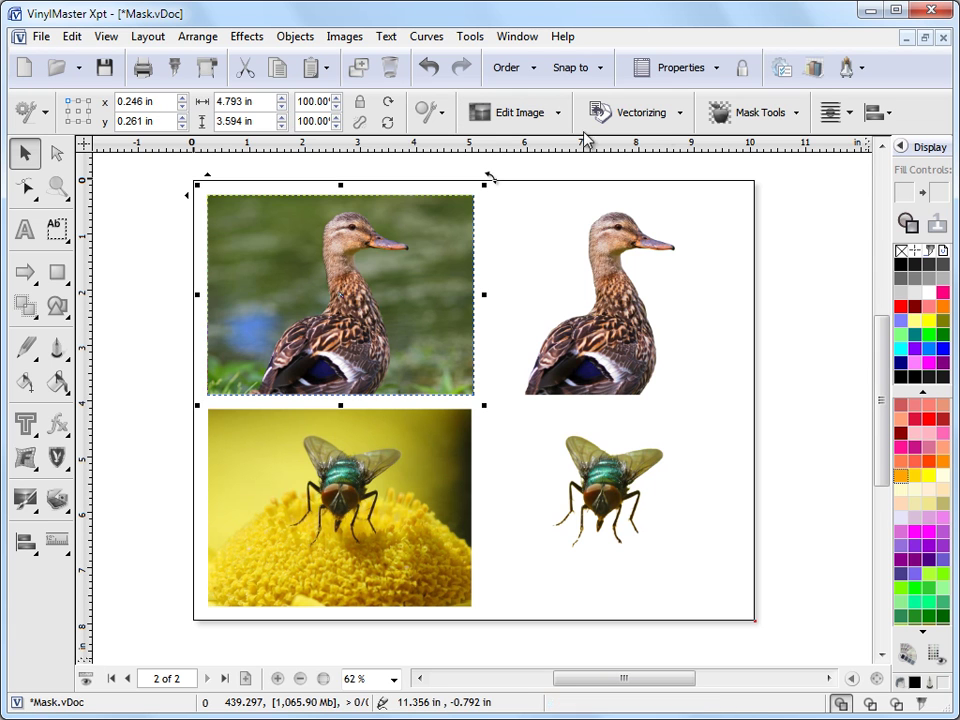
pyautogui.click(770, 118)
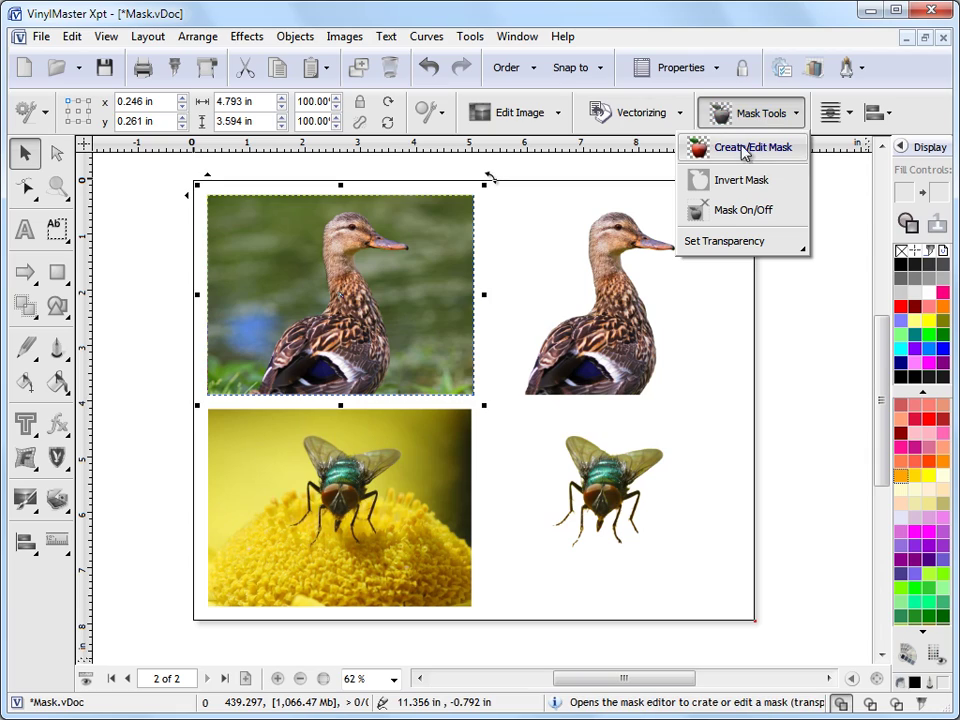
pyautogui.click(752, 152)
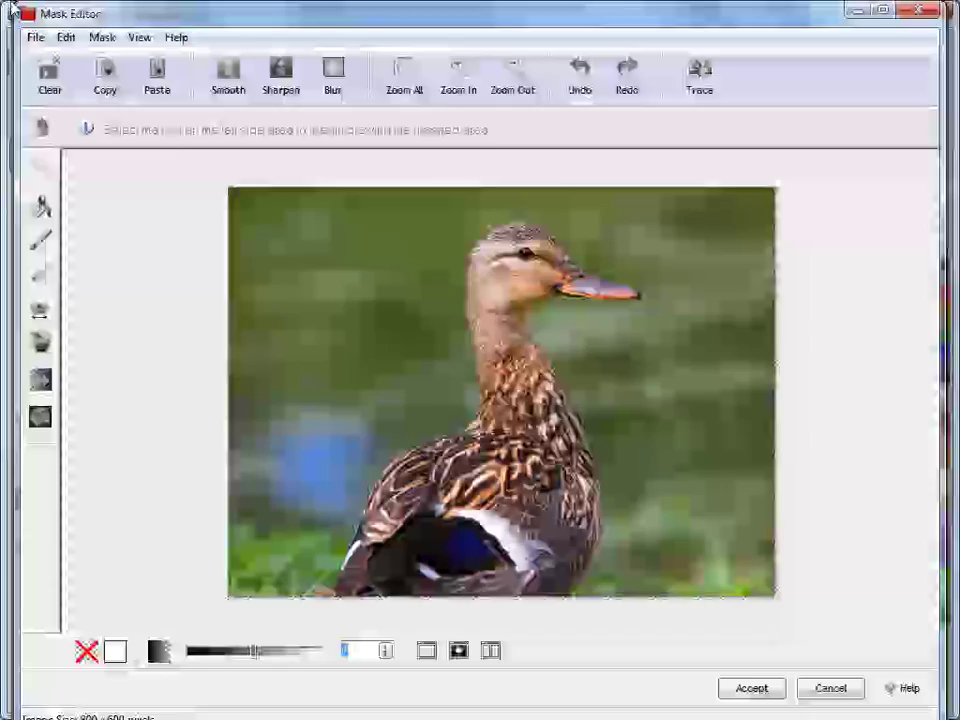
pyautogui.moveTo(14, 3); pyautogui.dragTo(37, 26)
pyautogui.moveTo(122, 37); pyautogui.dragTo(114, 16)
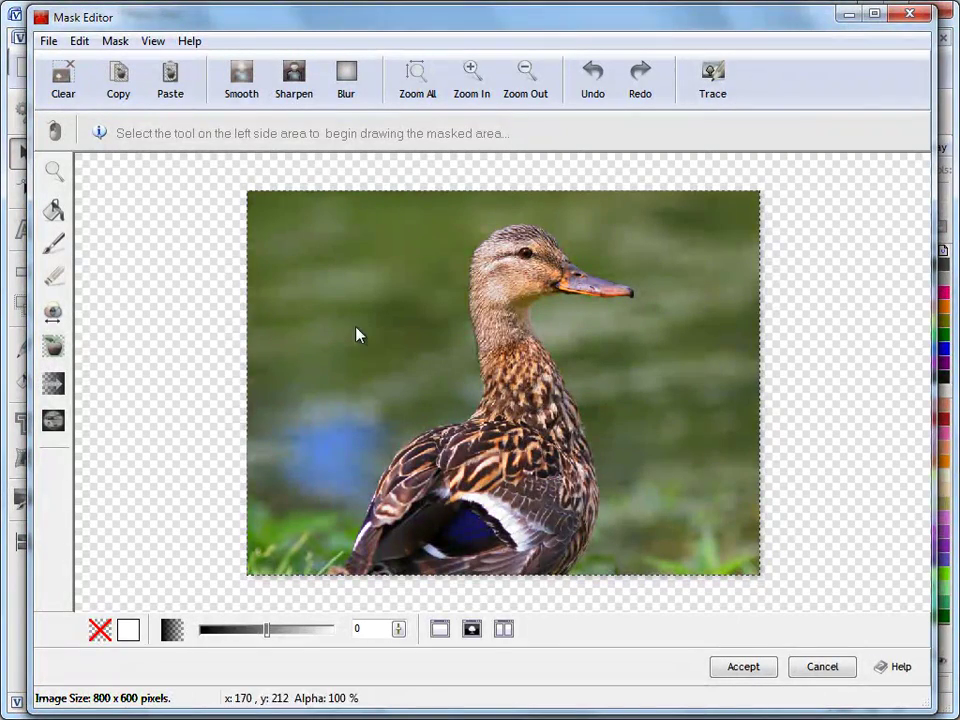
pyautogui.click(471, 628)
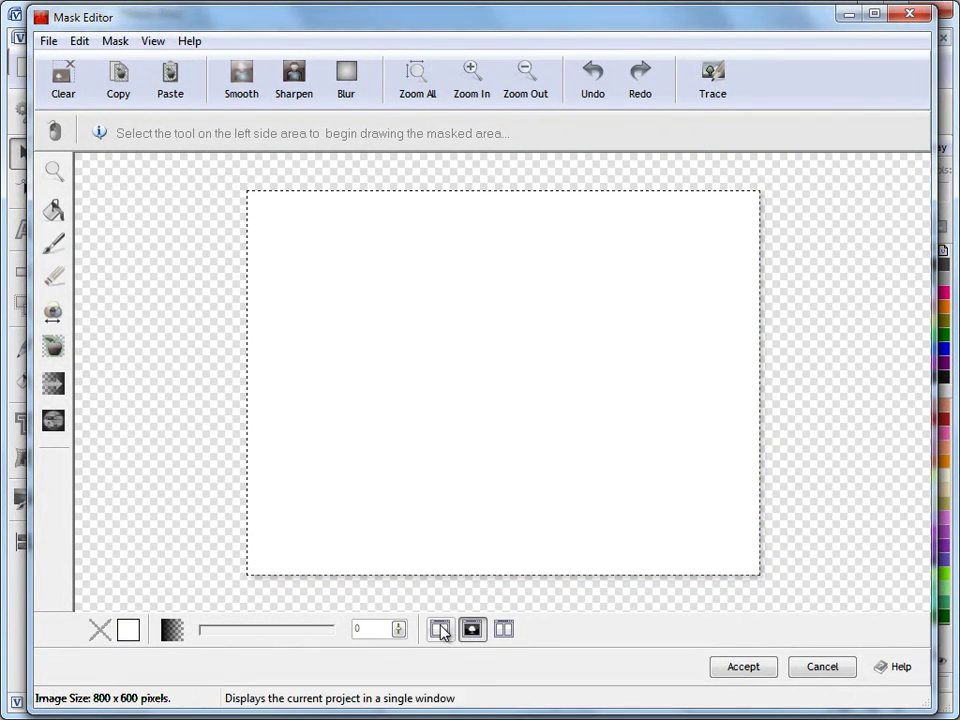
pyautogui.click(438, 634)
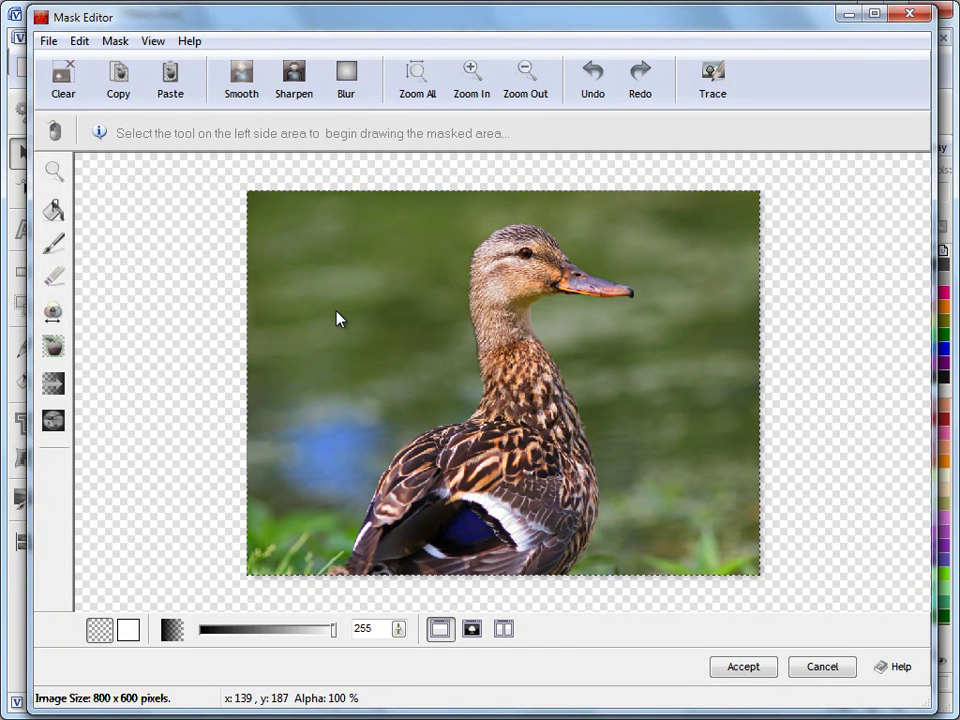
pyautogui.click(506, 630)
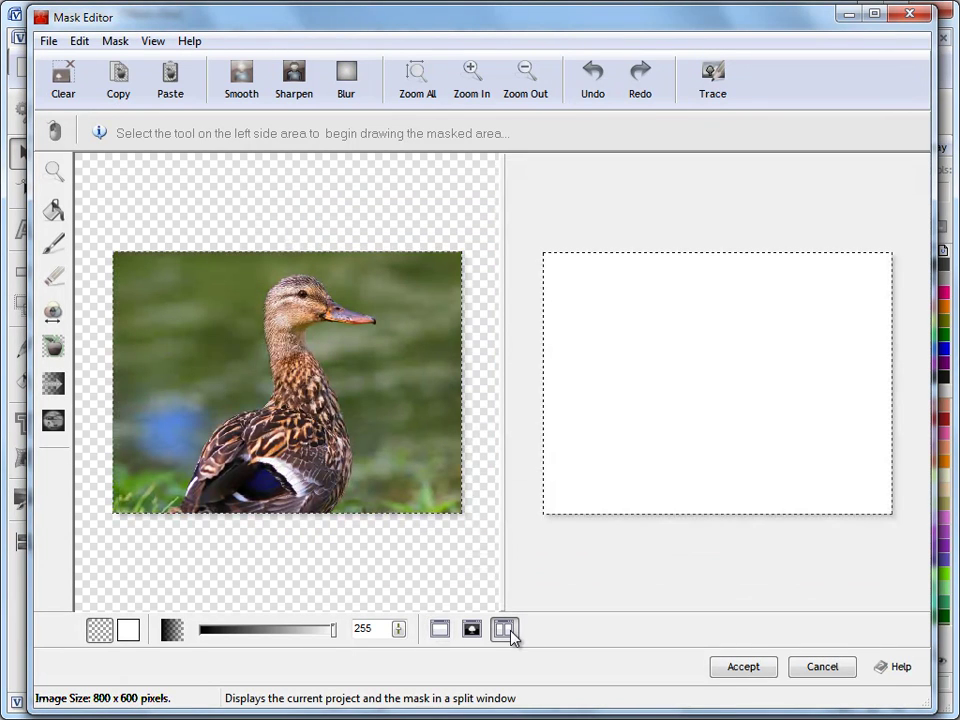
pyautogui.click(440, 628)
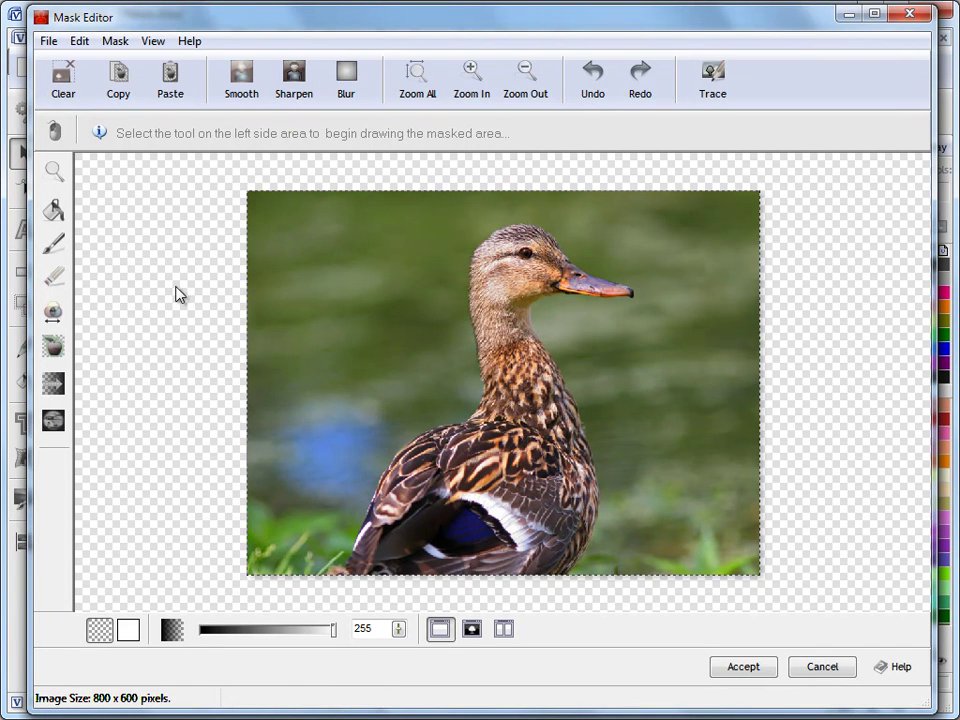
# Step: With the Magic Brush, zoom in on the duck's head and mask out the background behind the neck
pyautogui.click(62, 250)
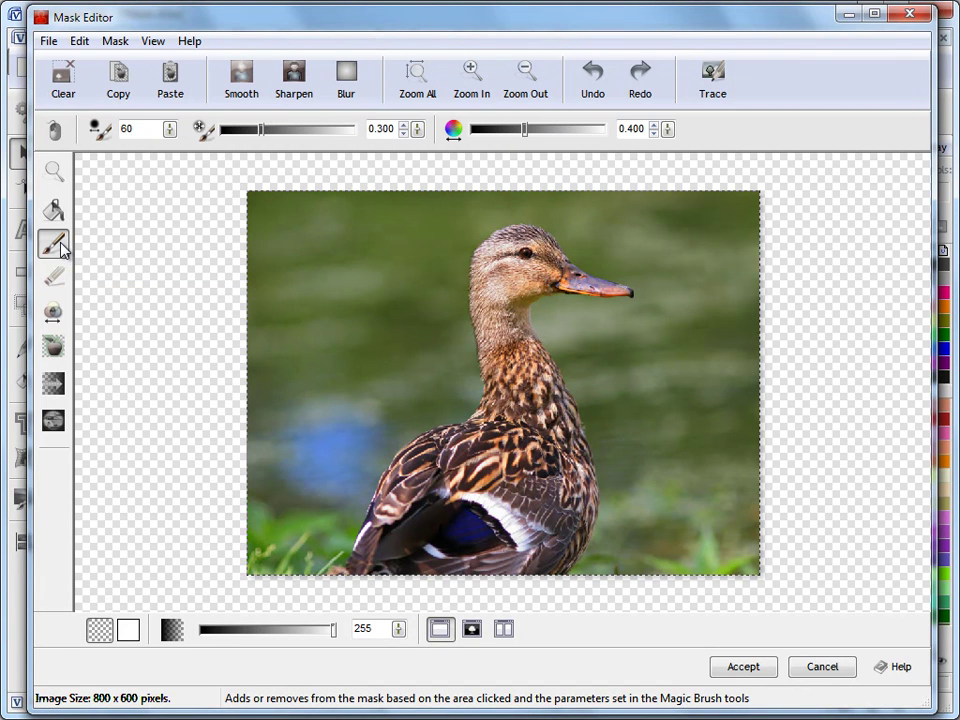
pyautogui.click(53, 173)
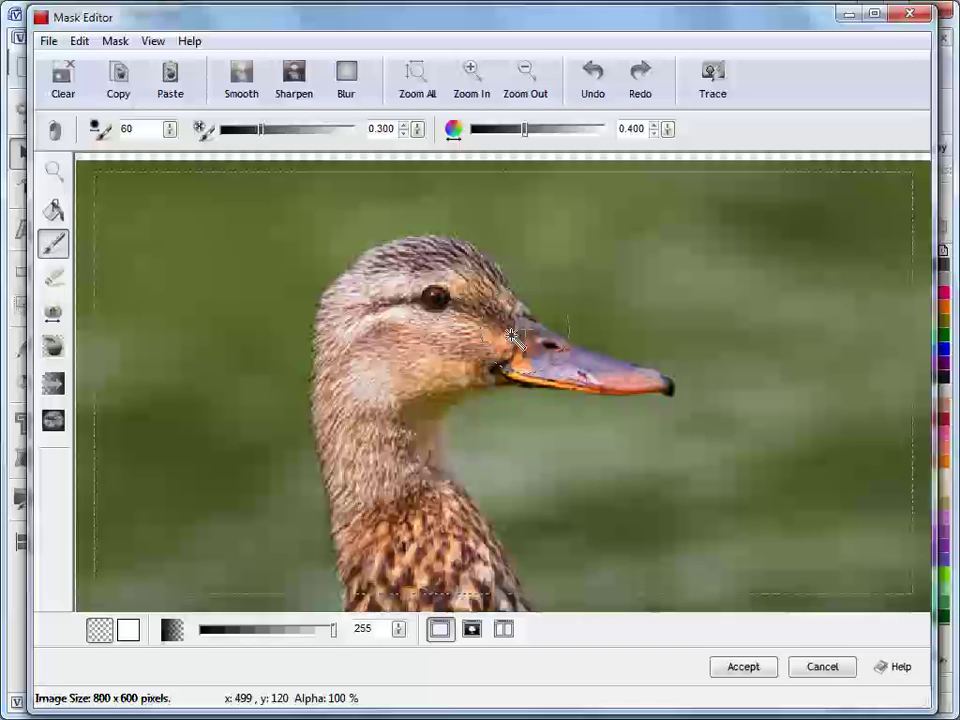
pyautogui.click(714, 193)
pyautogui.moveTo(294, 263)
pyautogui.mouseDown()
pyautogui.moveTo(288, 388)
pyautogui.moveTo(314, 557)
pyautogui.moveTo(297, 342)
pyautogui.moveTo(317, 273)
pyautogui.moveTo(368, 228)
pyautogui.moveTo(441, 221)
pyautogui.moveTo(353, 233)
pyautogui.moveTo(312, 266)
pyautogui.moveTo(429, 218)
pyautogui.moveTo(476, 222)
pyautogui.moveTo(565, 309)
pyautogui.moveTo(678, 368)
pyautogui.moveTo(690, 412)
pyautogui.moveTo(485, 416)
pyautogui.moveTo(459, 438)
pyautogui.moveTo(477, 480)
pyautogui.moveTo(533, 552)
pyautogui.moveTo(510, 500)
pyautogui.moveTo(510, 432)
pyautogui.moveTo(472, 427)
pyautogui.moveTo(543, 459)
pyautogui.moveTo(579, 457)
pyautogui.moveTo(680, 430)
pyautogui.moveTo(720, 375)
pyautogui.moveTo(603, 322)
pyautogui.moveTo(510, 225)
pyautogui.moveTo(460, 203)
pyautogui.moveTo(374, 205)
pyautogui.moveTo(279, 245)
pyautogui.moveTo(238, 365)
pyautogui.moveTo(239, 349)
pyautogui.moveTo(255, 458)
pyautogui.mouseUp()
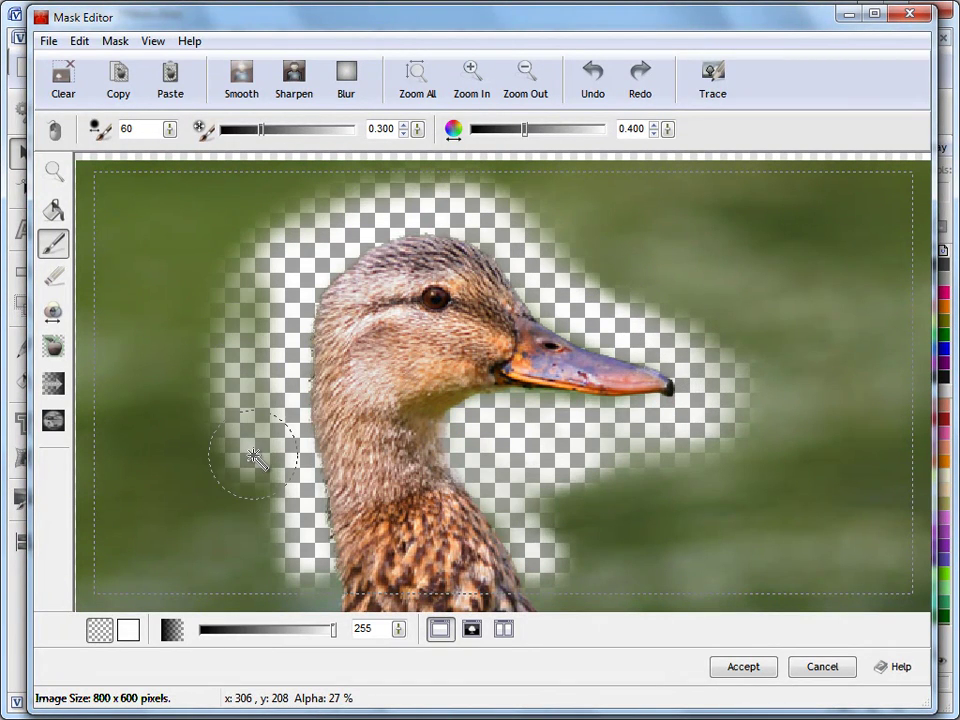
# Step: Make the background below the neck, beside the body and left of the neck transparent
pyautogui.scroll(-5, 917, 354)
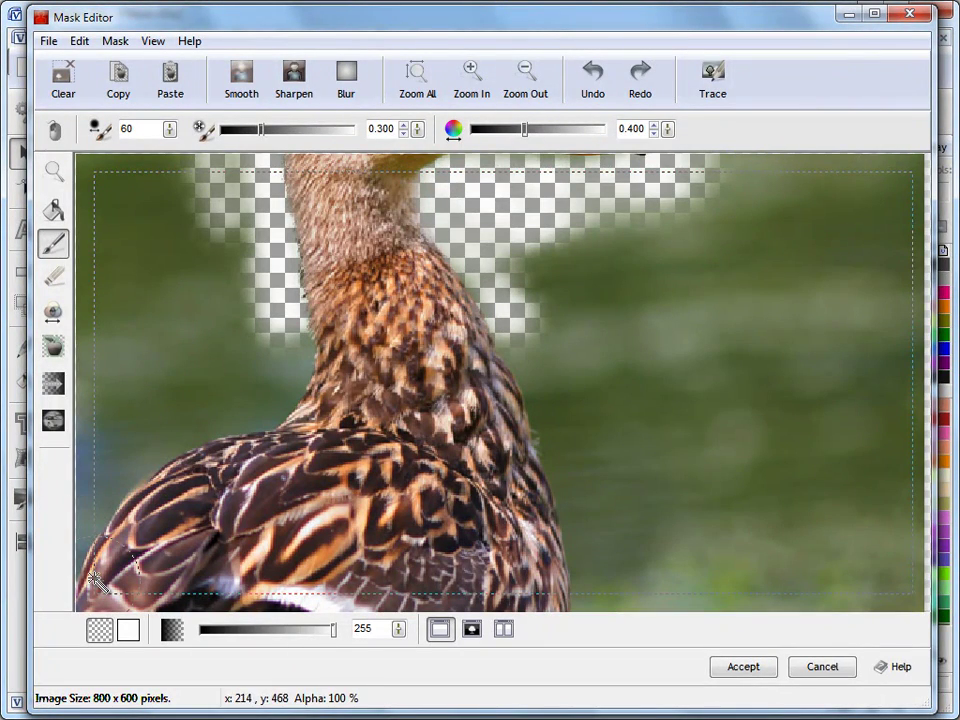
pyautogui.scroll(-2, 916, 552)
pyautogui.hscroll(1, 879, 508)
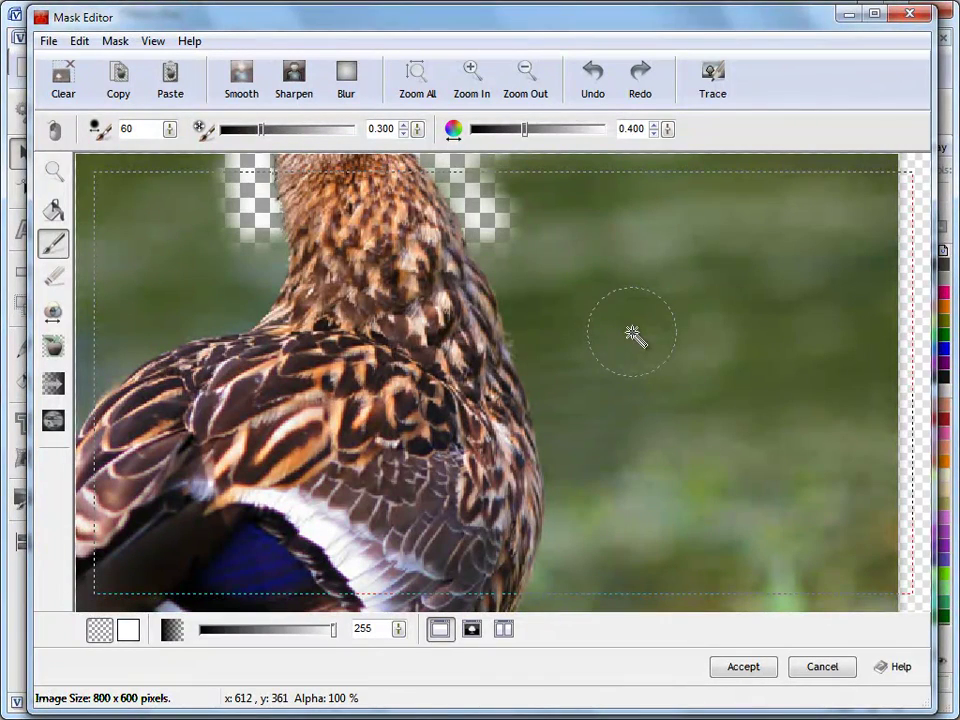
pyautogui.moveTo(538, 285)
pyautogui.mouseDown()
pyautogui.moveTo(531, 324)
pyautogui.moveTo(522, 277)
pyautogui.moveTo(491, 242)
pyautogui.moveTo(549, 370)
pyautogui.moveTo(564, 457)
pyautogui.moveTo(561, 497)
pyautogui.mouseUp()
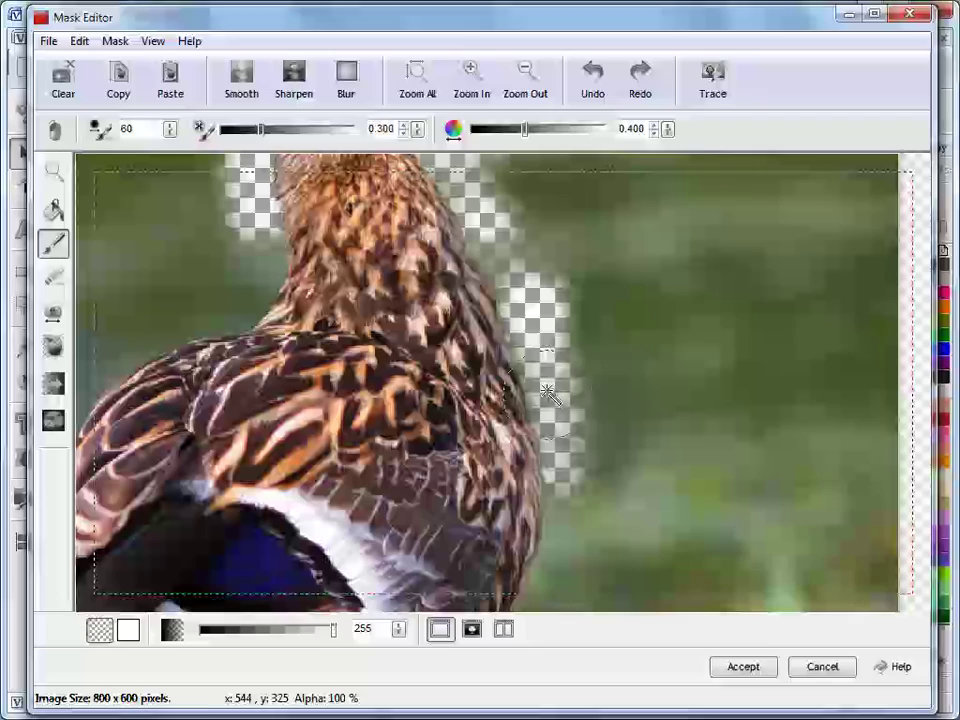
pyautogui.moveTo(527, 298)
pyautogui.mouseDown()
pyautogui.moveTo(556, 340)
pyautogui.moveTo(500, 250)
pyautogui.moveTo(572, 447)
pyautogui.moveTo(563, 298)
pyautogui.mouseUp()
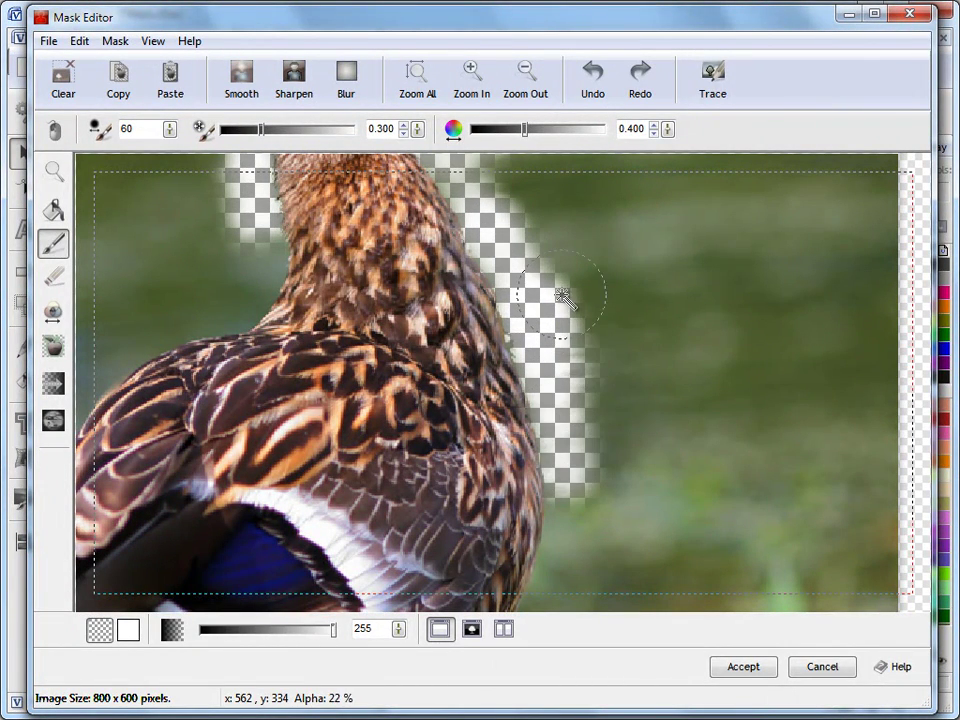
pyautogui.moveTo(290, 255)
pyautogui.mouseDown()
pyautogui.moveTo(262, 238)
pyautogui.moveTo(281, 261)
pyautogui.moveTo(253, 286)
pyautogui.moveTo(136, 336)
pyautogui.moveTo(226, 300)
pyautogui.moveTo(264, 229)
pyautogui.moveTo(231, 210)
pyautogui.mouseUp()
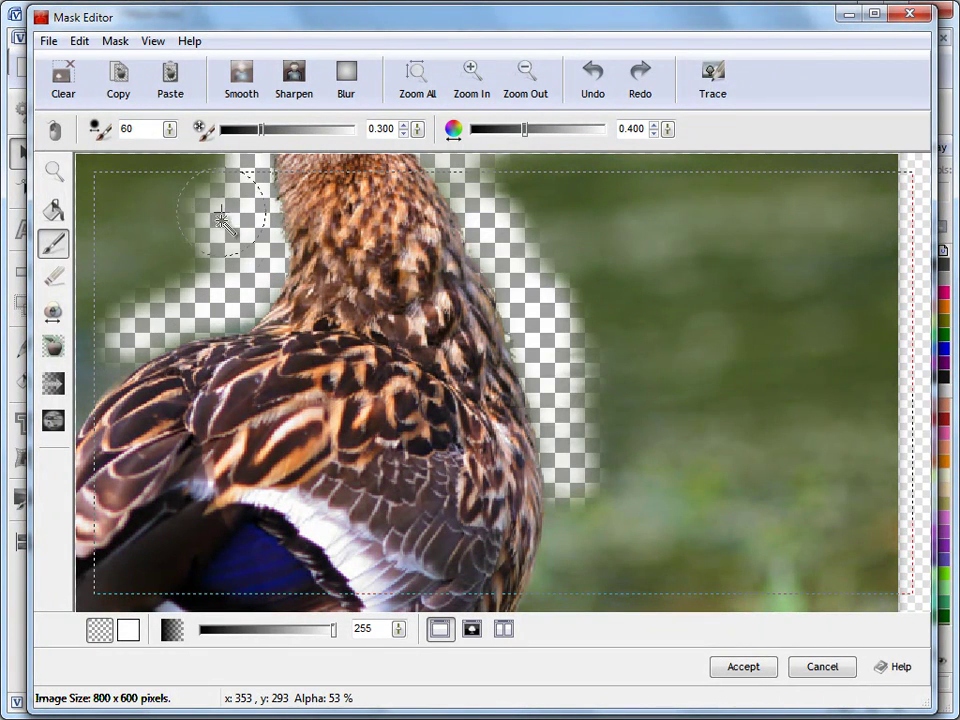
pyautogui.moveTo(583, 458)
pyautogui.mouseDown()
pyautogui.moveTo(555, 564)
pyautogui.moveTo(568, 461)
pyautogui.mouseUp()
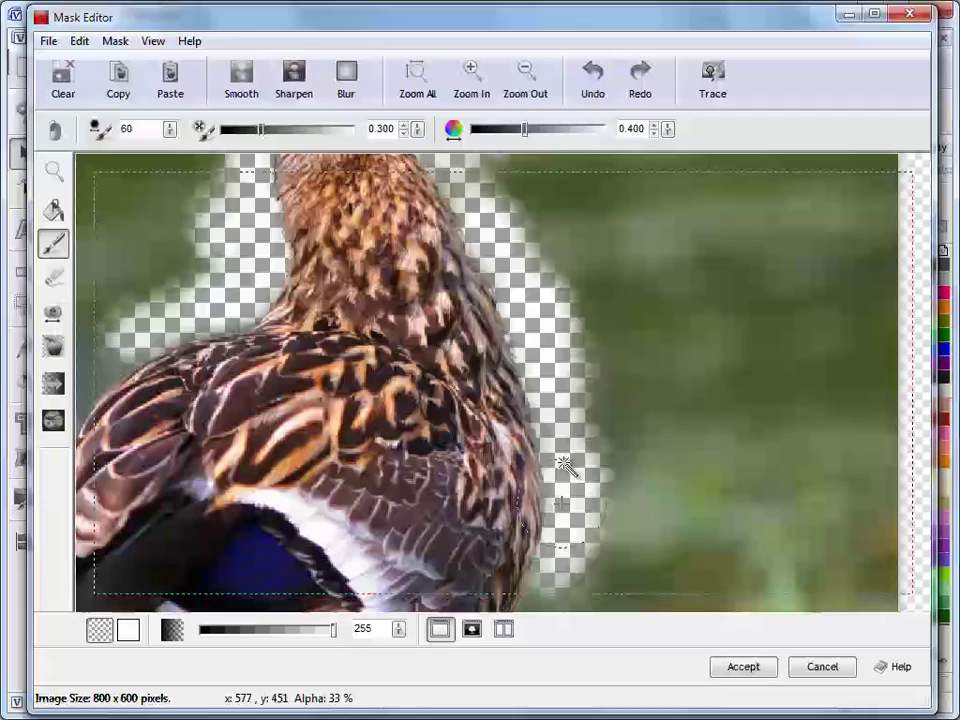
pyautogui.scroll(5, 917, 360)
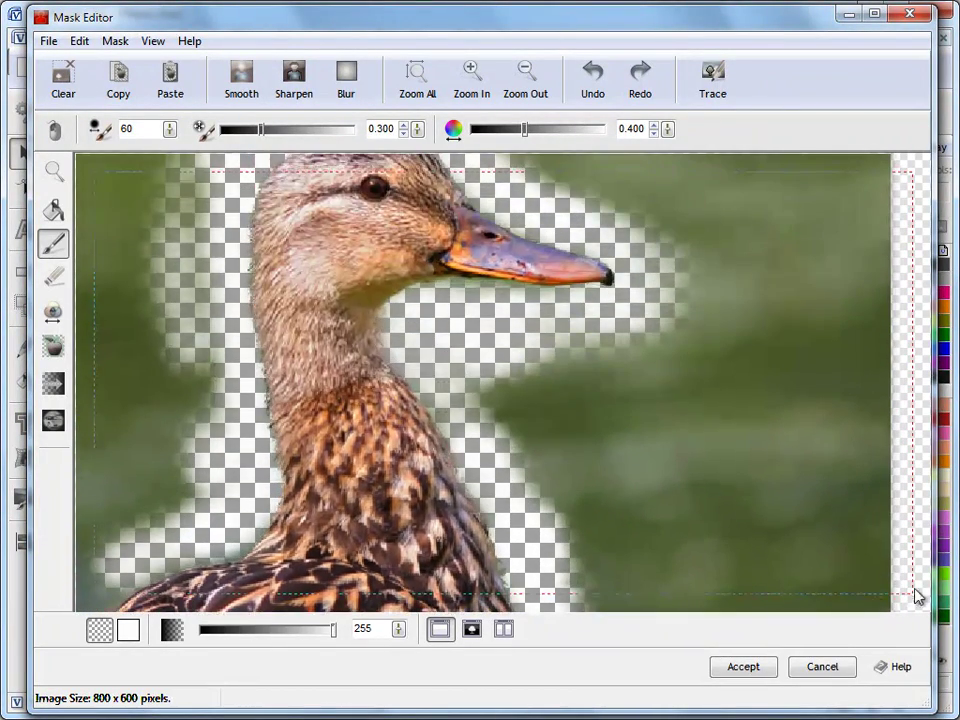
pyautogui.moveTo(200, 330)
pyautogui.mouseDown()
pyautogui.moveTo(214, 396)
pyautogui.moveTo(160, 300)
pyautogui.moveTo(160, 160)
pyautogui.mouseUp()
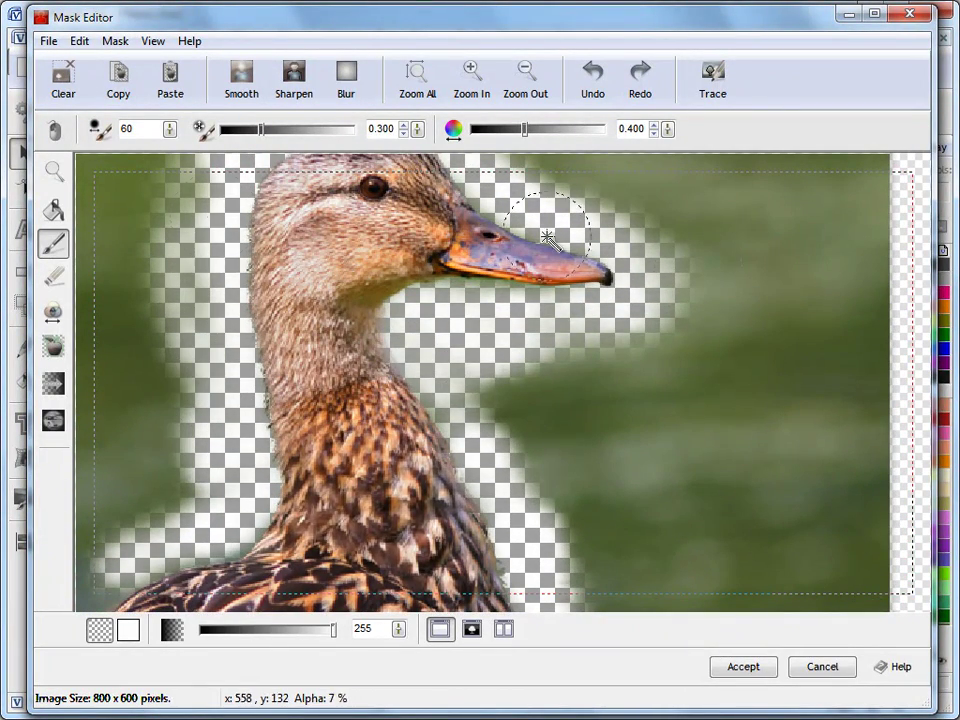
pyautogui.scroll(2, 932, 360)
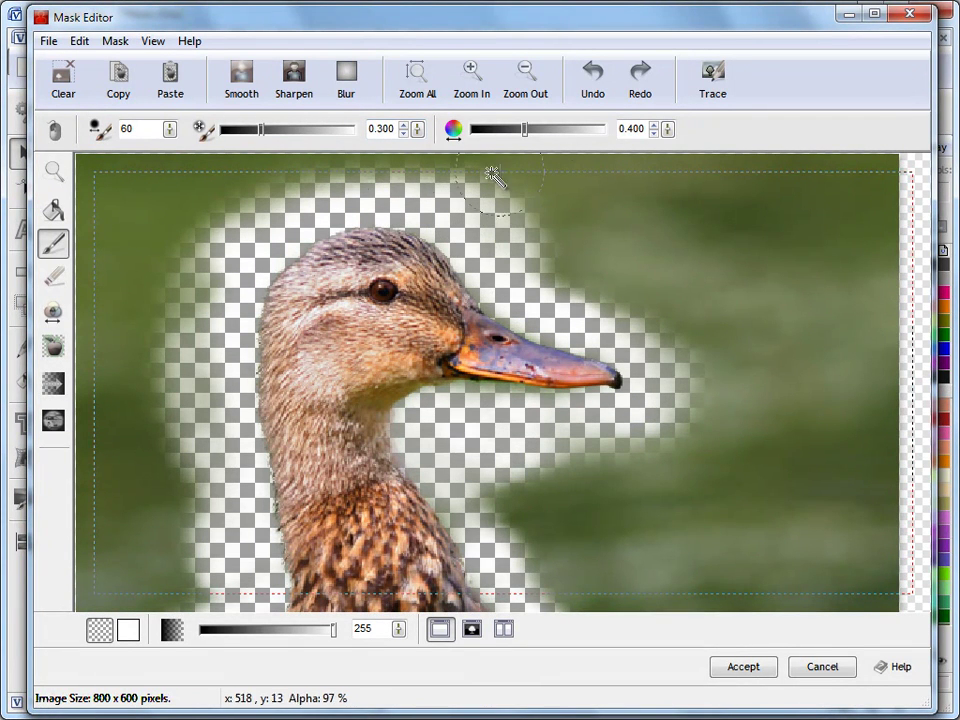
# Step: Raise brush strength to about 0.9, try erasing right of the beak, then undo it
pyautogui.moveTo(270, 135); pyautogui.dragTo(343, 135)
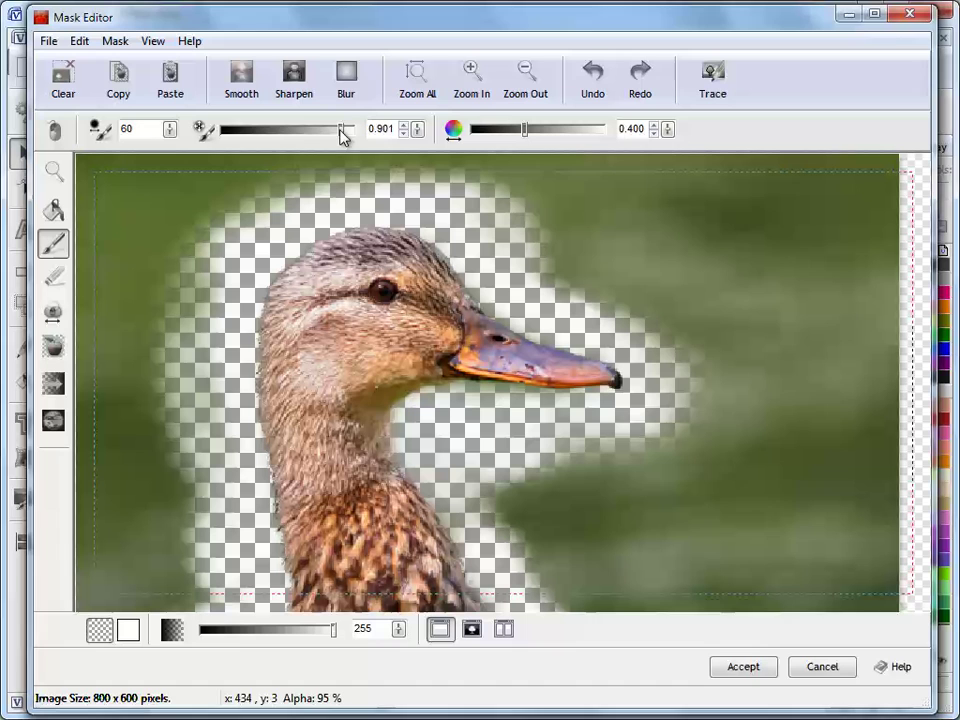
pyautogui.moveTo(684, 287)
pyautogui.mouseDown()
pyautogui.moveTo(711, 336)
pyautogui.moveTo(697, 383)
pyautogui.moveTo(648, 310)
pyautogui.moveTo(588, 265)
pyautogui.moveTo(565, 275)
pyautogui.moveTo(636, 311)
pyautogui.moveTo(700, 383)
pyautogui.moveTo(671, 461)
pyautogui.moveTo(606, 484)
pyautogui.moveTo(508, 485)
pyautogui.moveTo(514, 455)
pyautogui.moveTo(536, 470)
pyautogui.moveTo(638, 460)
pyautogui.moveTo(589, 469)
pyautogui.moveTo(557, 435)
pyautogui.moveTo(555, 381)
pyautogui.moveTo(520, 366)
pyautogui.moveTo(534, 370)
pyautogui.moveTo(494, 378)
pyautogui.moveTo(540, 383)
pyautogui.mouseUp()
pyautogui.click(593, 90)
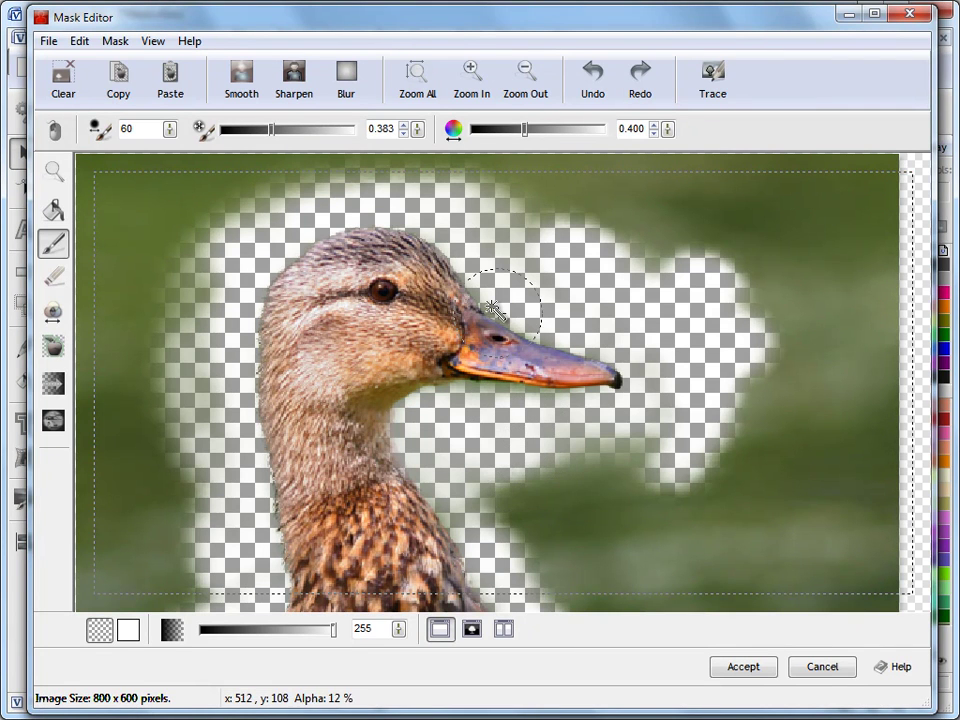
# Step: Set brush width to 95 and clear the green below the beak and above the head
pyautogui.click(170, 130)
pyautogui.moveTo(170, 130); pyautogui.dragTo(172, 96)
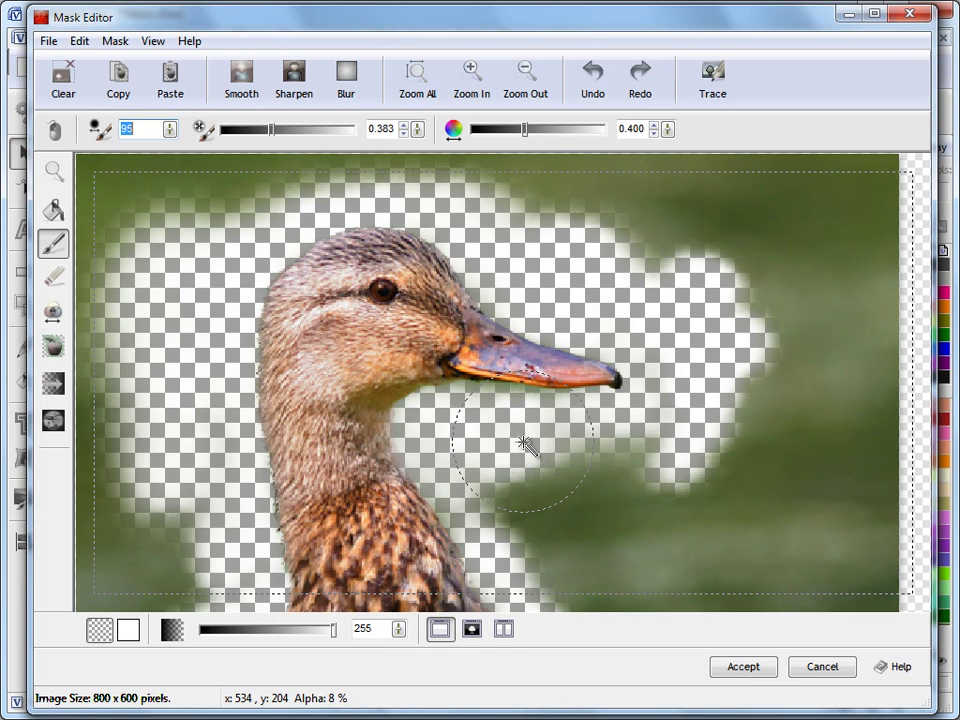
pyautogui.moveTo(650, 482)
pyautogui.mouseDown()
pyautogui.moveTo(595, 473)
pyautogui.moveTo(529, 489)
pyautogui.moveTo(594, 518)
pyautogui.moveTo(545, 528)
pyautogui.moveTo(520, 518)
pyautogui.moveTo(579, 484)
pyautogui.moveTo(652, 467)
pyautogui.mouseUp()
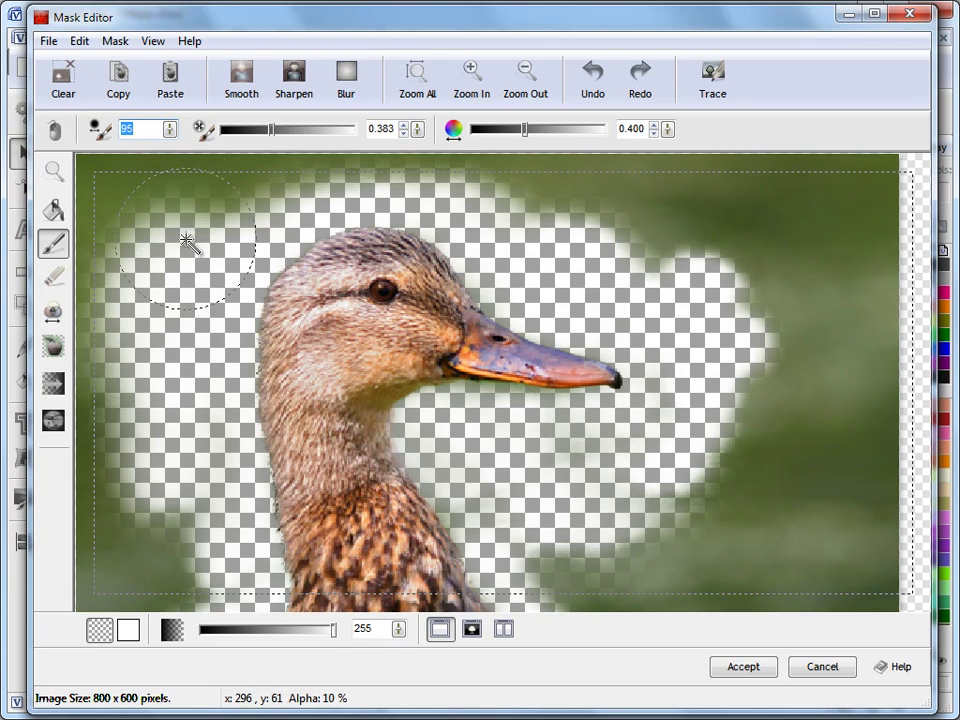
pyautogui.moveTo(187, 242)
pyautogui.mouseDown()
pyautogui.moveTo(197, 210)
pyautogui.moveTo(277, 206)
pyautogui.moveTo(173, 222)
pyautogui.moveTo(188, 266)
pyautogui.moveTo(181, 296)
pyautogui.mouseUp()
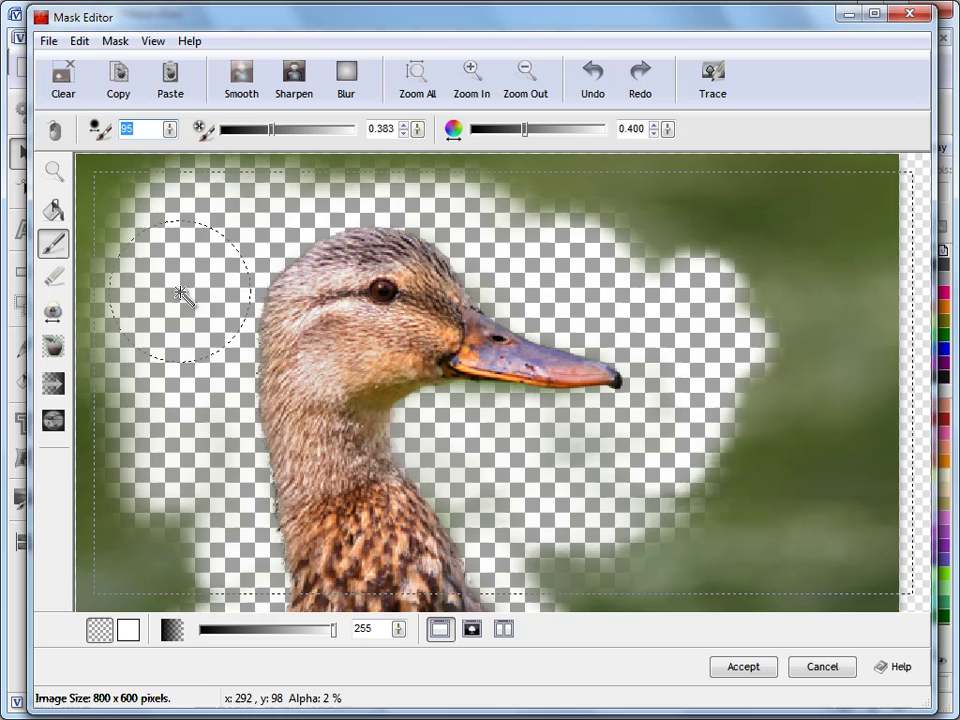
pyautogui.moveTo(600, 503)
pyautogui.mouseDown()
pyautogui.moveTo(538, 551)
pyautogui.moveTo(582, 561)
pyautogui.moveTo(697, 492)
pyautogui.moveTo(740, 404)
pyautogui.moveTo(664, 503)
pyautogui.moveTo(703, 304)
pyautogui.moveTo(573, 248)
pyautogui.moveTo(483, 185)
pyautogui.moveTo(422, 169)
pyautogui.moveTo(342, 180)
pyautogui.moveTo(246, 168)
pyautogui.moveTo(222, 190)
pyautogui.mouseUp()
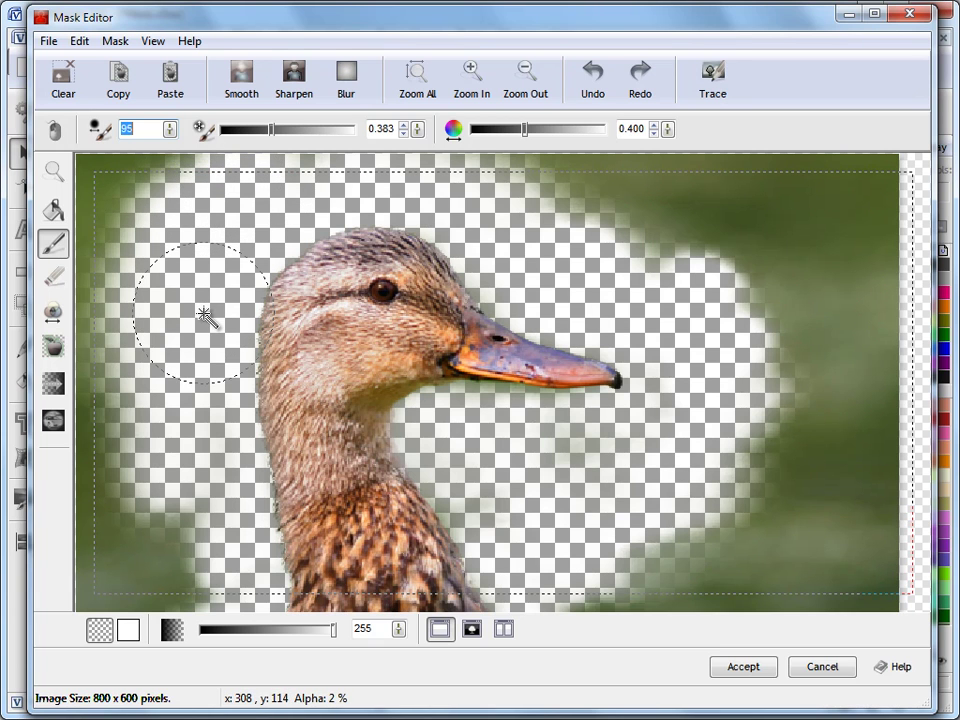
# Step: In the black-and-white mask view, fill gaps below the beak, inside the neck and along the left edge
pyautogui.click(471, 628)
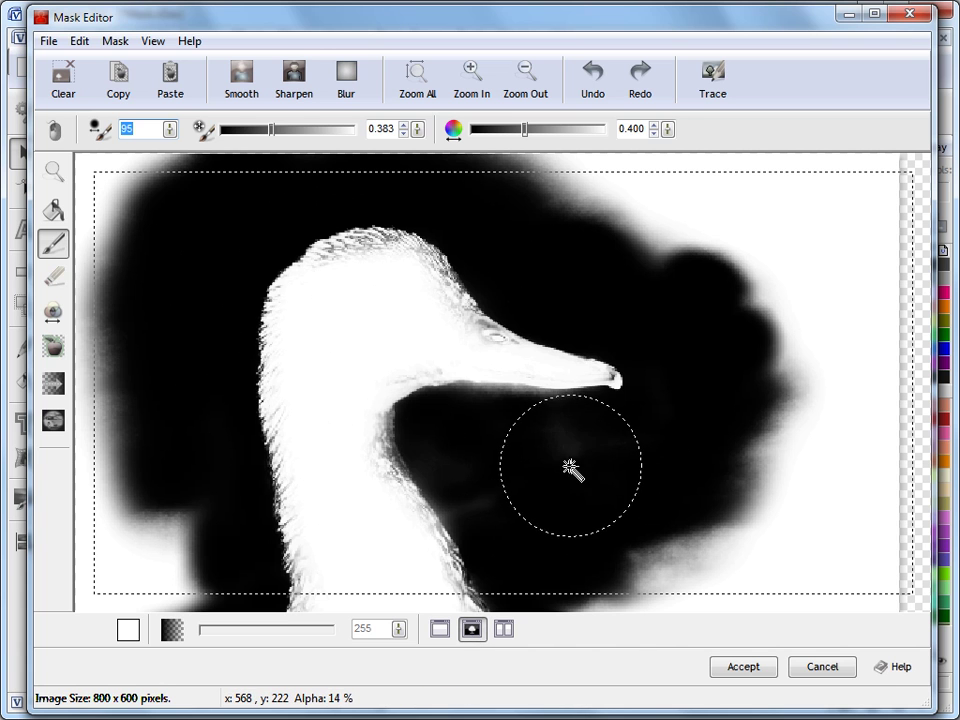
pyautogui.moveTo(574, 467)
pyautogui.mouseDown()
pyautogui.moveTo(523, 493)
pyautogui.moveTo(463, 471)
pyautogui.moveTo(490, 440)
pyautogui.mouseUp()
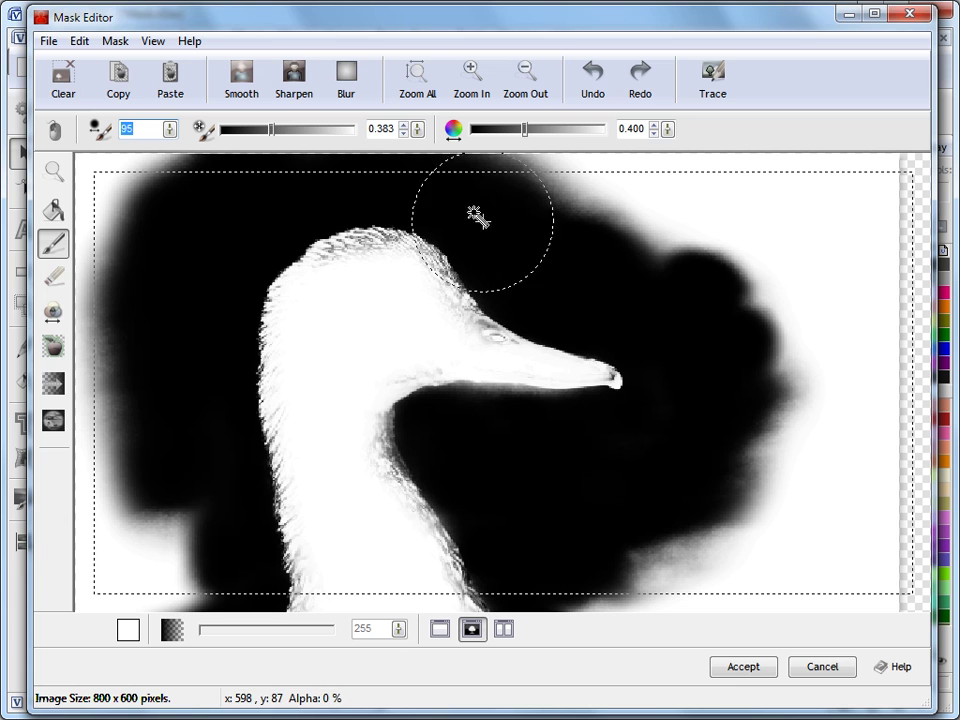
pyautogui.moveTo(157, 303)
pyautogui.mouseDown()
pyautogui.moveTo(182, 553)
pyautogui.moveTo(94, 420)
pyautogui.moveTo(88, 170)
pyautogui.mouseUp()
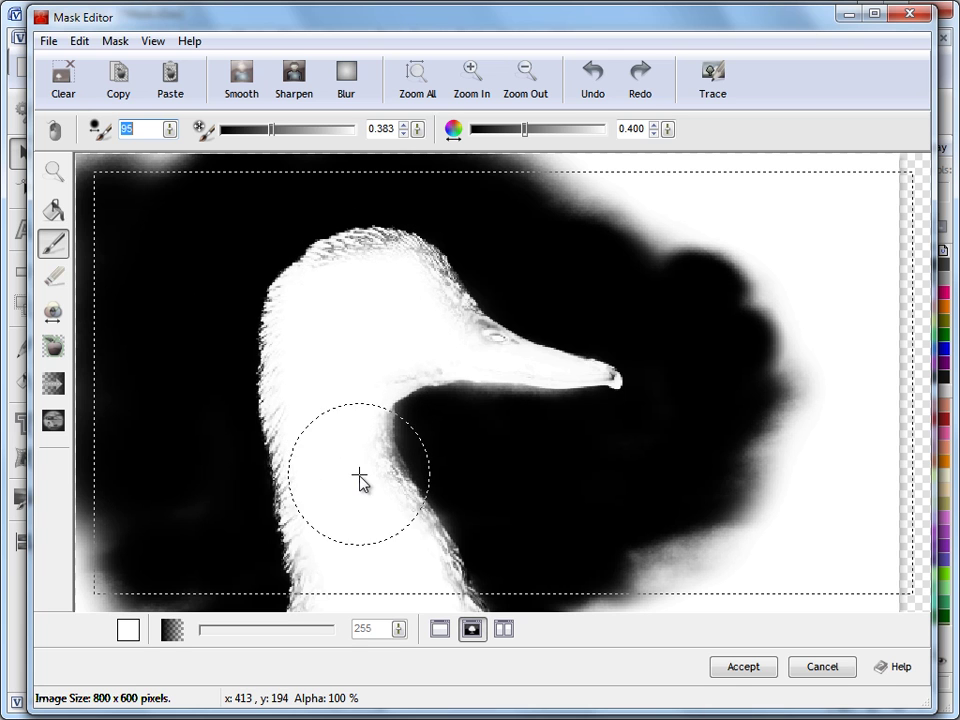
pyautogui.click(440, 628)
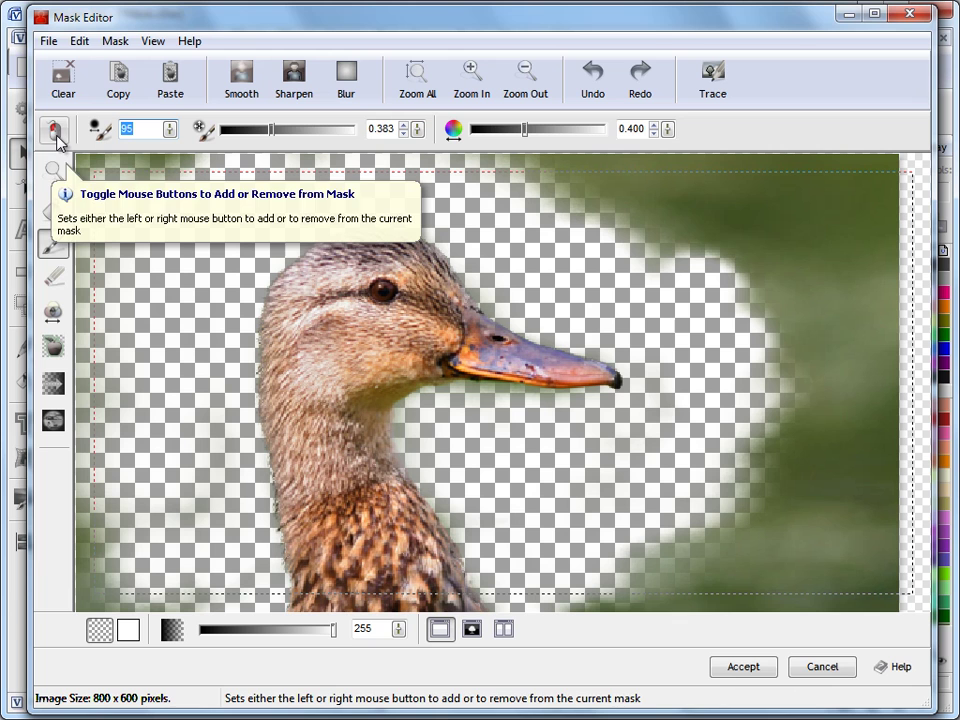
# Step: Swap the add/remove mouse buttons, erase the top-right background, and fit the whole photo in view
pyautogui.click(54, 130)
pyautogui.moveTo(726, 276)
pyautogui.mouseDown()
pyautogui.moveTo(778, 244)
pyautogui.moveTo(766, 276)
pyautogui.moveTo(799, 255)
pyautogui.moveTo(769, 307)
pyautogui.moveTo(796, 332)
pyautogui.moveTo(774, 408)
pyautogui.moveTo(800, 442)
pyautogui.moveTo(777, 442)
pyautogui.moveTo(768, 431)
pyautogui.moveTo(814, 347)
pyautogui.moveTo(778, 376)
pyautogui.moveTo(762, 370)
pyautogui.moveTo(791, 331)
pyautogui.moveTo(835, 327)
pyautogui.mouseUp()
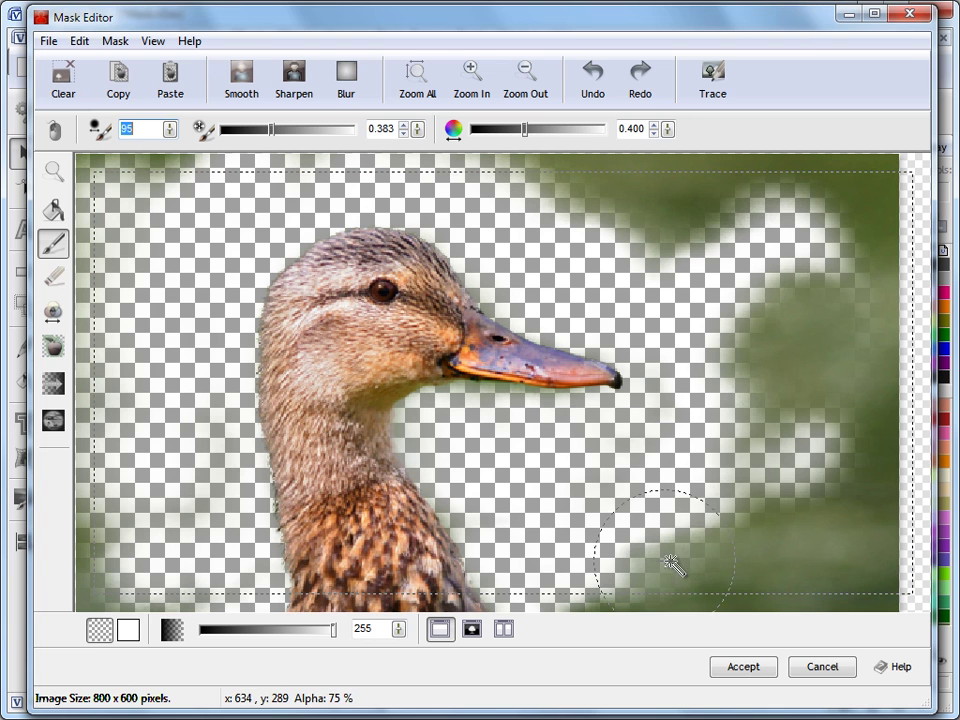
pyautogui.click(426, 86)
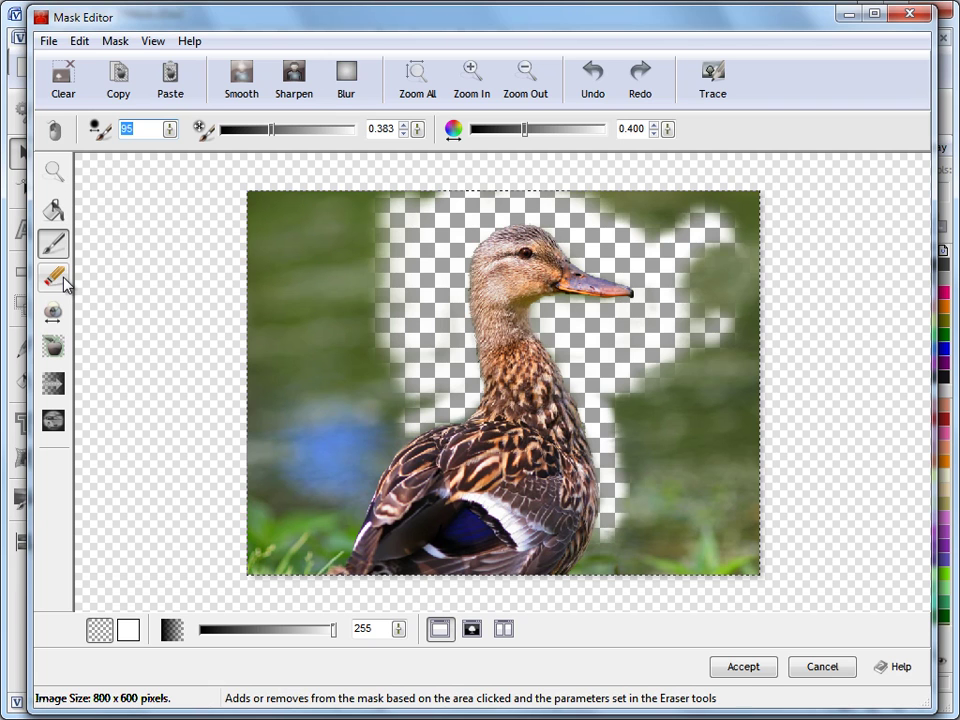
# Step: Flood-clear the green foliage and bluish water areas by colour, then clear the mask
pyautogui.click(54, 210)
pyautogui.click(278, 218)
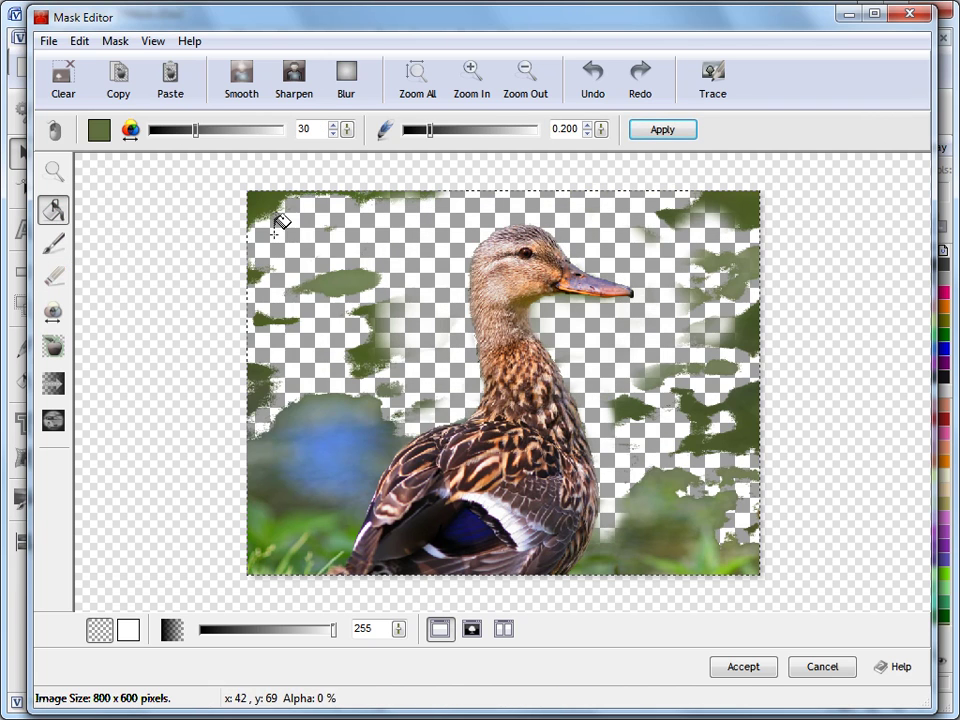
pyautogui.click(322, 445)
pyautogui.click(332, 265)
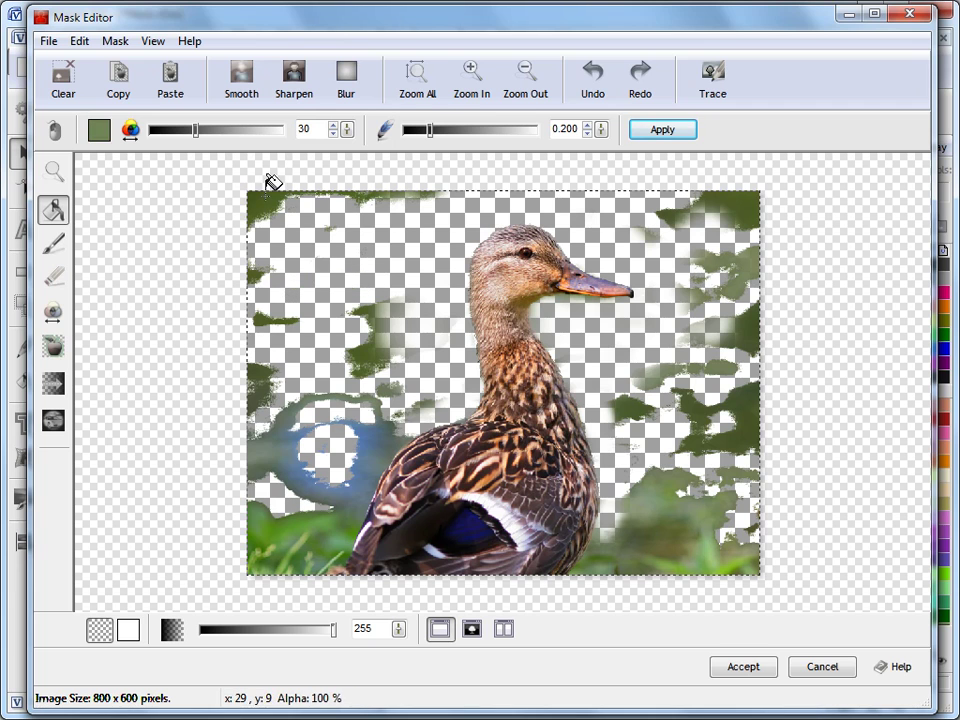
pyautogui.click(723, 194)
pyautogui.click(741, 266)
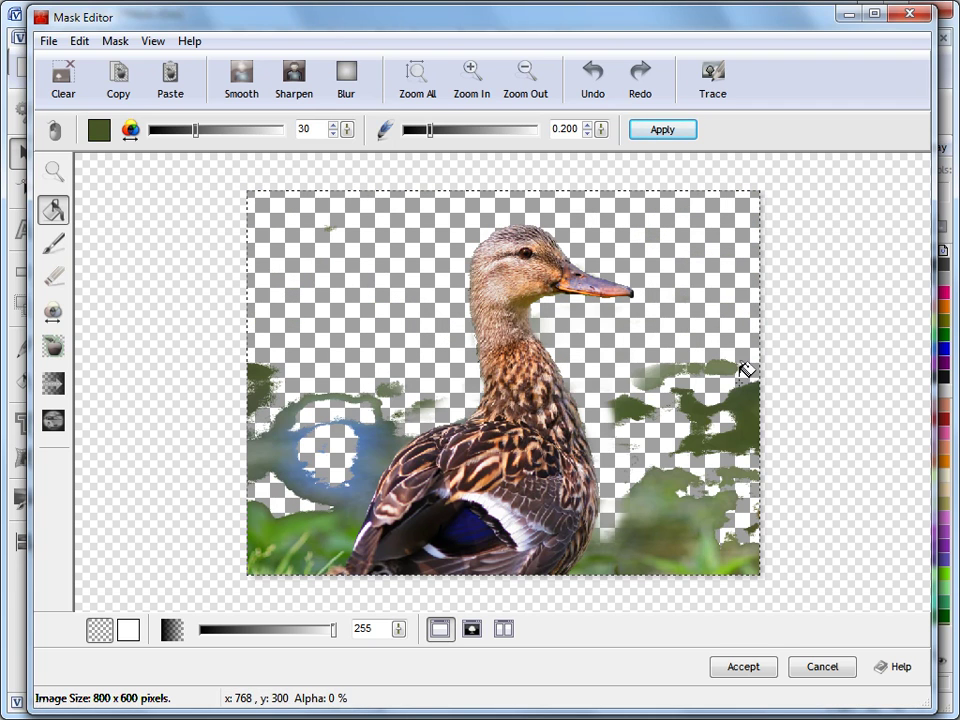
pyautogui.click(720, 396)
pyautogui.click(713, 362)
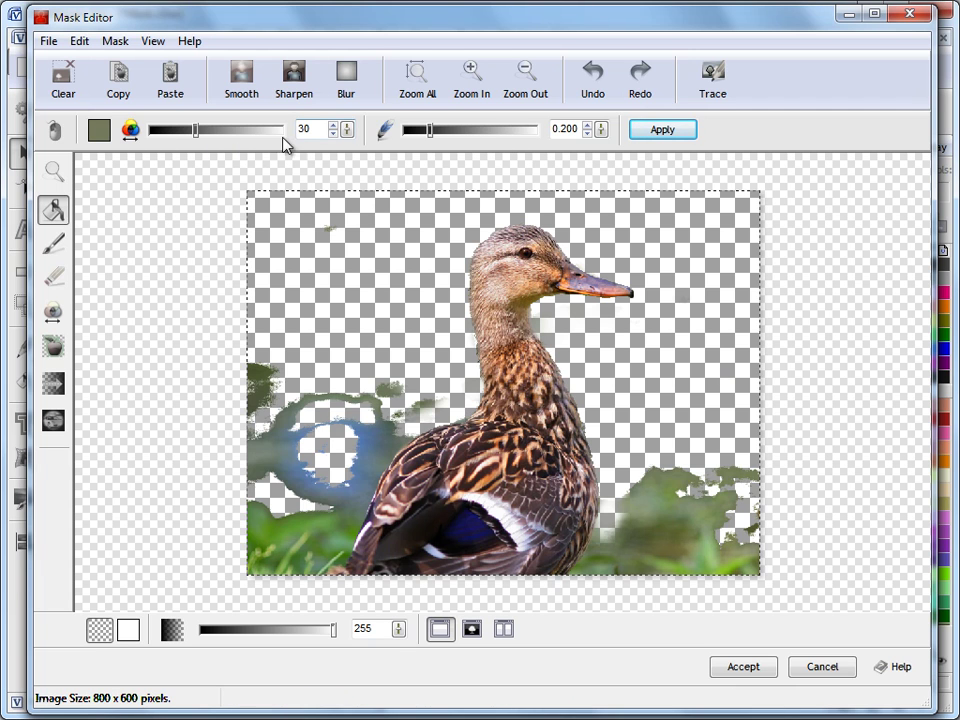
pyautogui.click(323, 431)
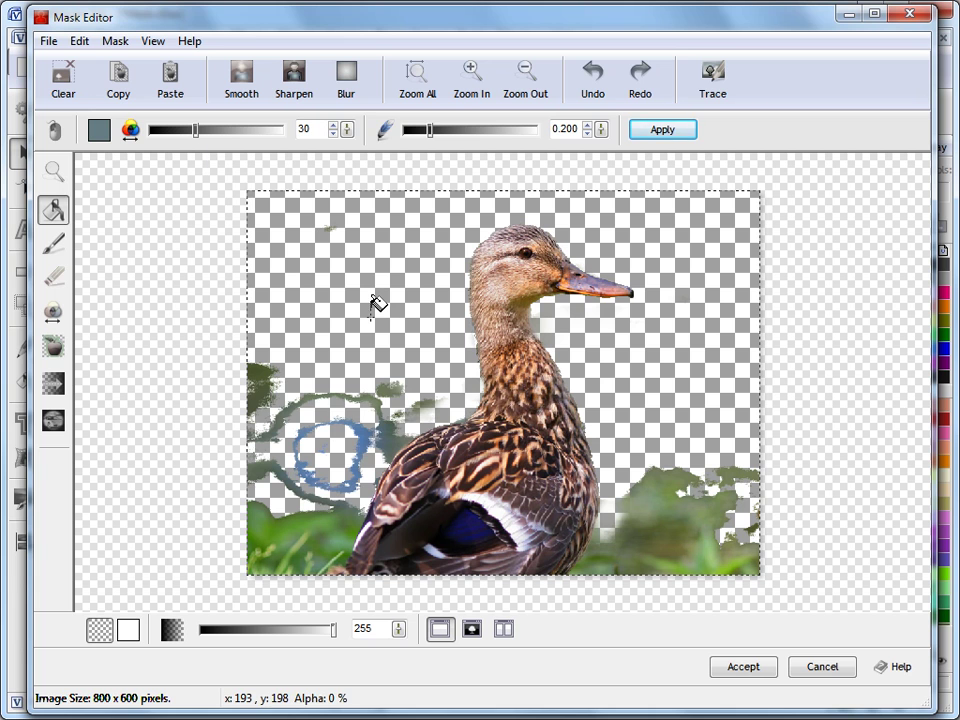
pyautogui.click(64, 86)
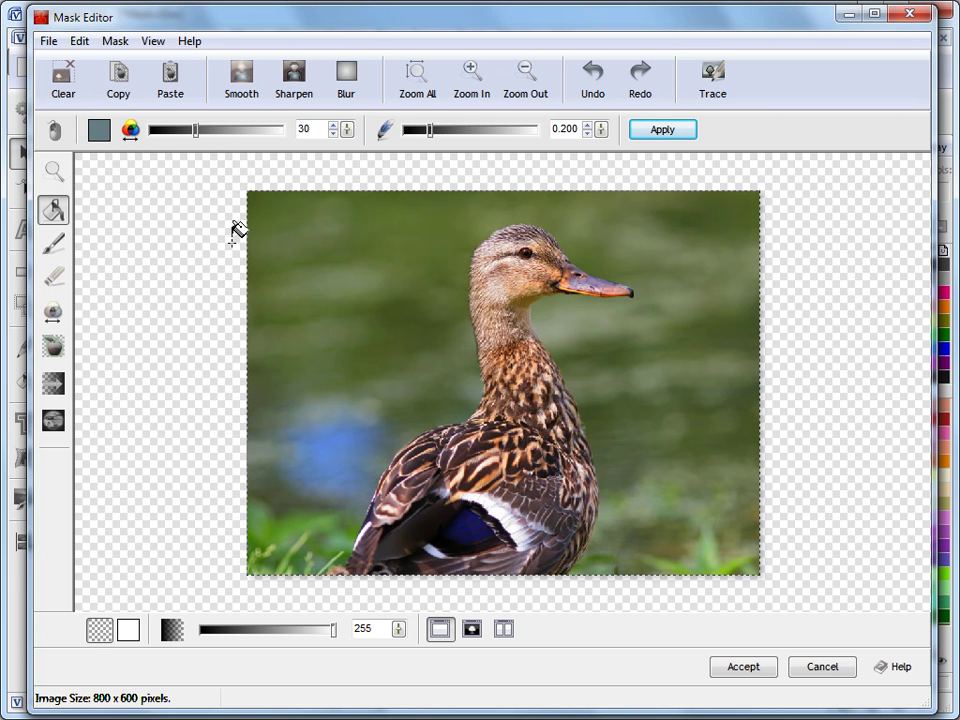
# Step: Fill three green background areas transparent again, then clear the mask so the photo is opaque
pyautogui.click(388, 234)
pyautogui.click(353, 366)
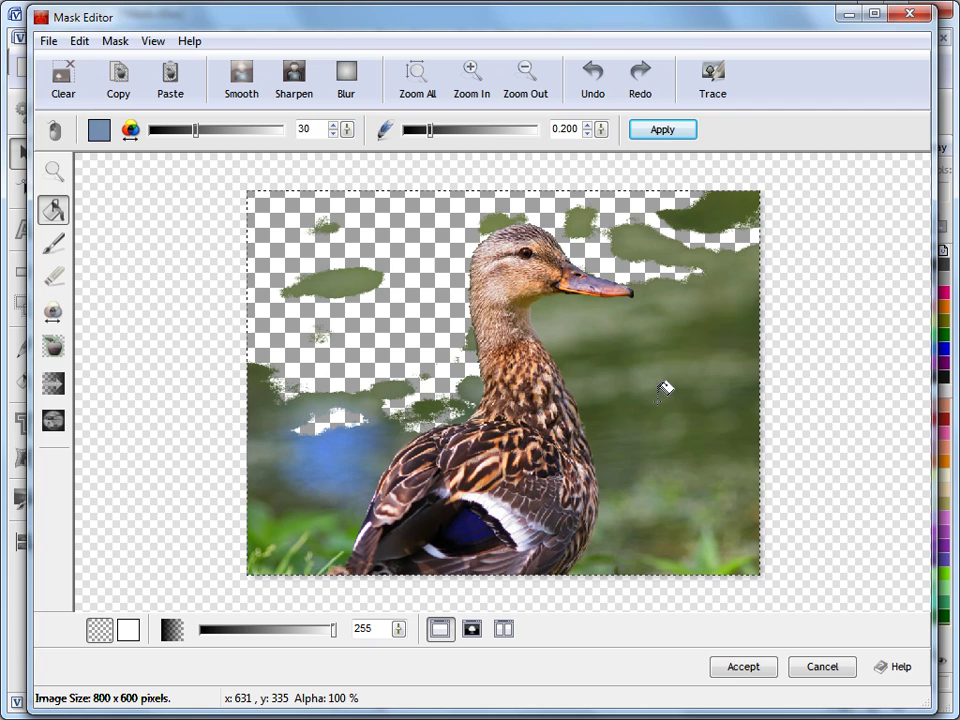
pyautogui.click(664, 390)
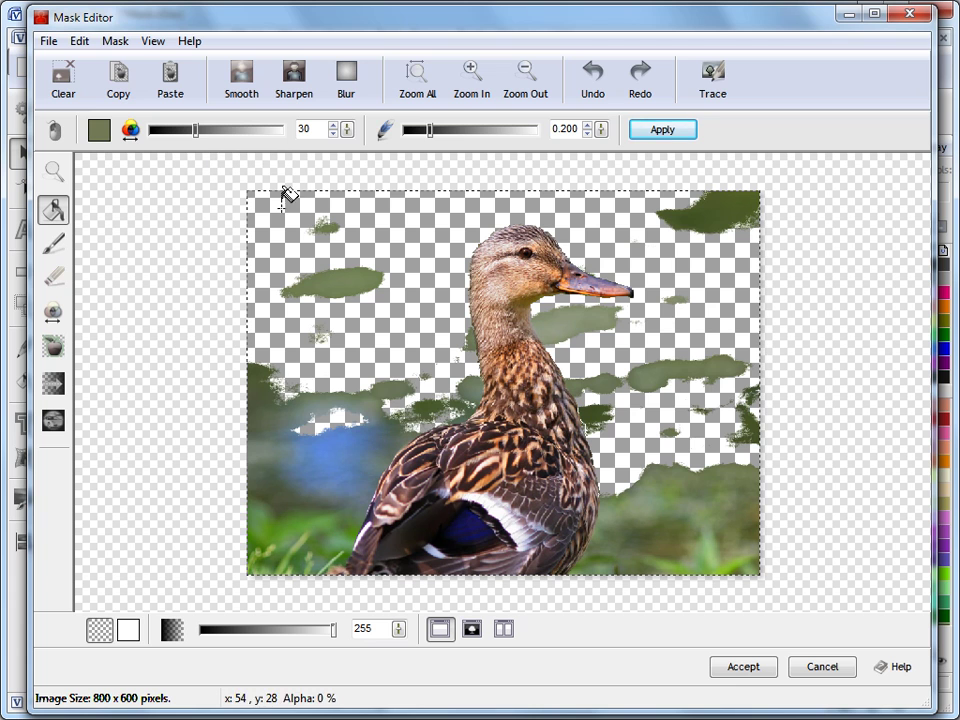
pyautogui.click(63, 72)
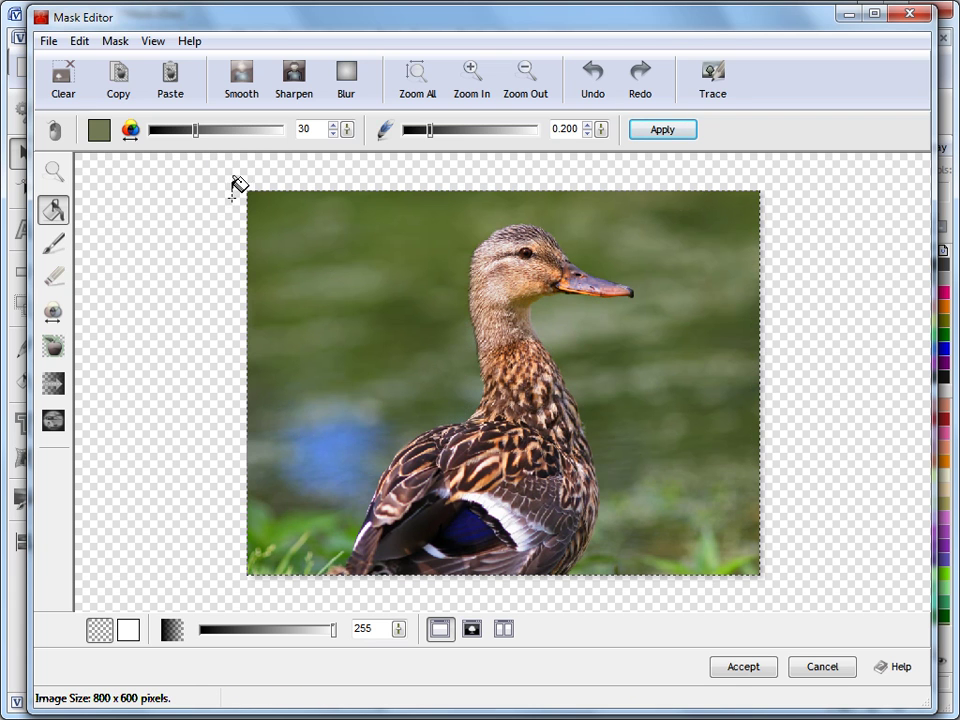
# Step: Erase the photo's upper-left, right side and top strip with eraser size 100, then 50
pyautogui.click(55, 281)
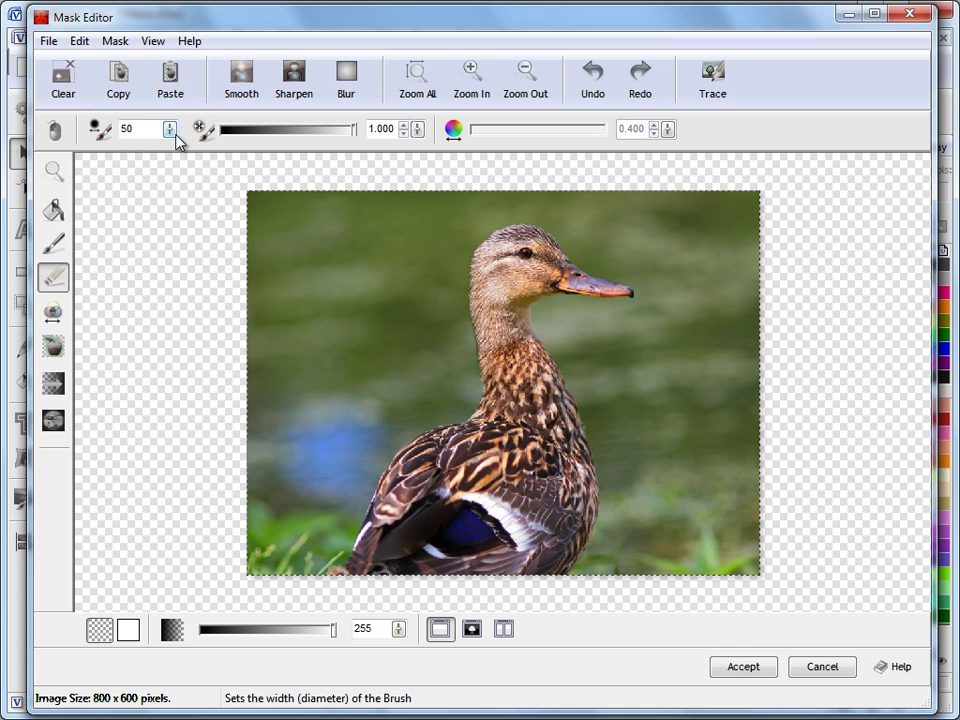
pyautogui.moveTo(178, 141); pyautogui.dragTo(200, 68)
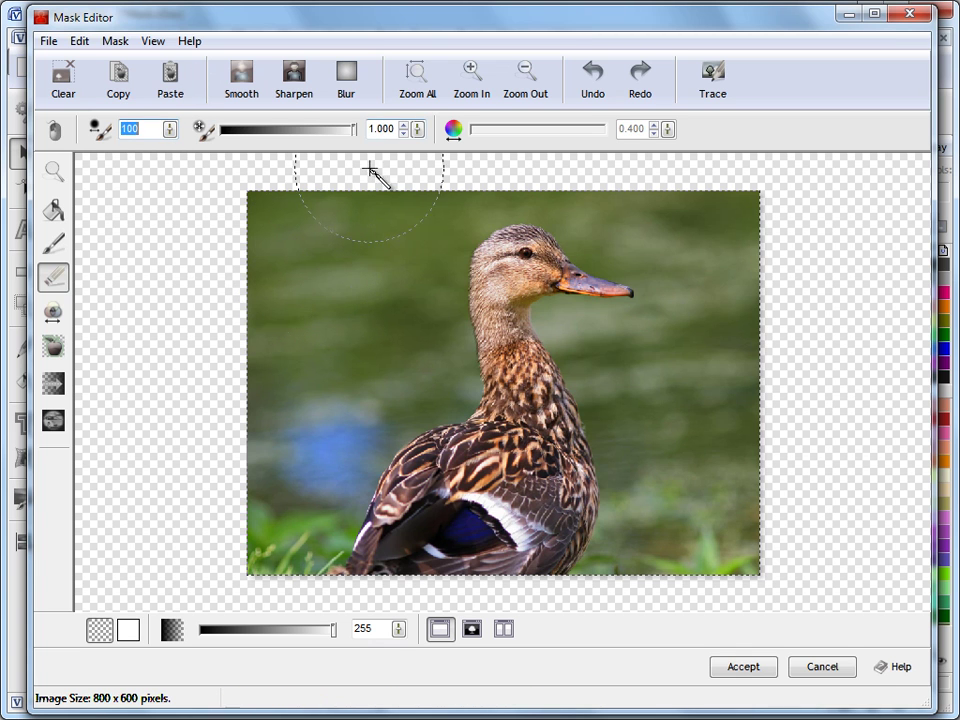
pyautogui.moveTo(255, 232)
pyautogui.mouseDown()
pyautogui.moveTo(314, 212)
pyautogui.moveTo(392, 220)
pyautogui.moveTo(370, 352)
pyautogui.moveTo(329, 368)
pyautogui.moveTo(299, 345)
pyautogui.moveTo(260, 503)
pyautogui.mouseUp()
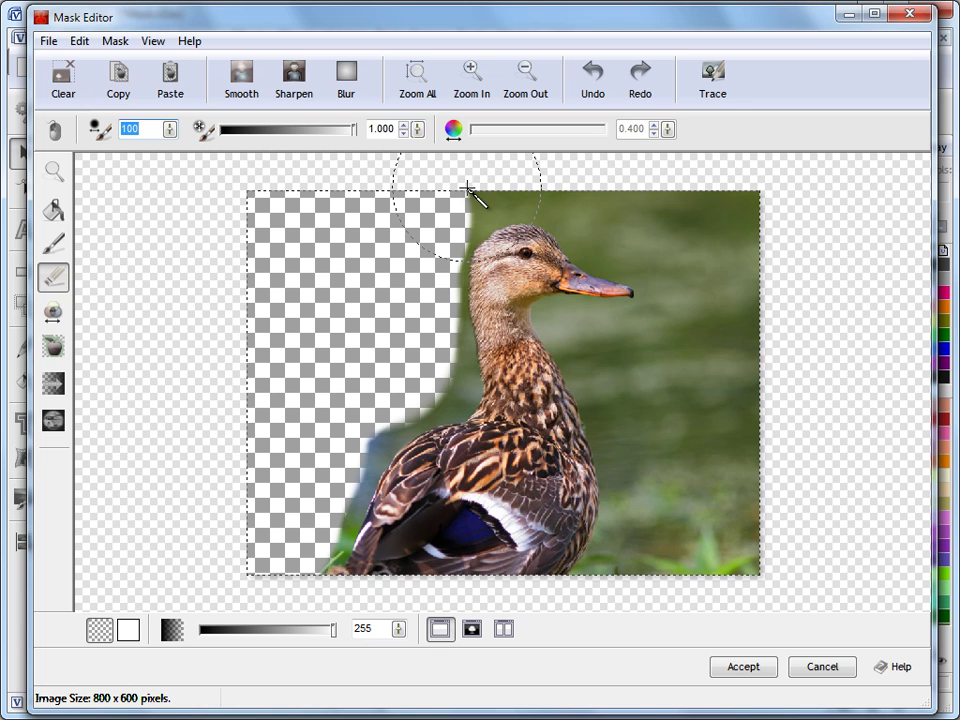
pyautogui.moveTo(694, 231)
pyautogui.mouseDown()
pyautogui.moveTo(728, 253)
pyautogui.moveTo(735, 338)
pyautogui.moveTo(708, 380)
pyautogui.moveTo(687, 467)
pyautogui.mouseUp()
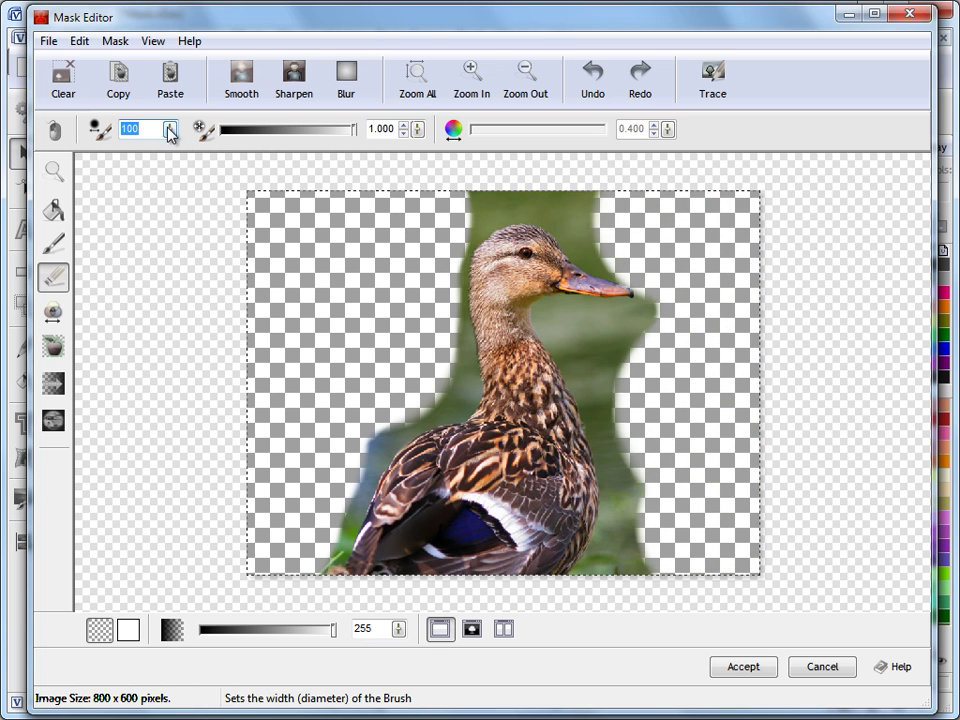
pyautogui.moveTo(170, 133); pyautogui.dragTo(180, 194)
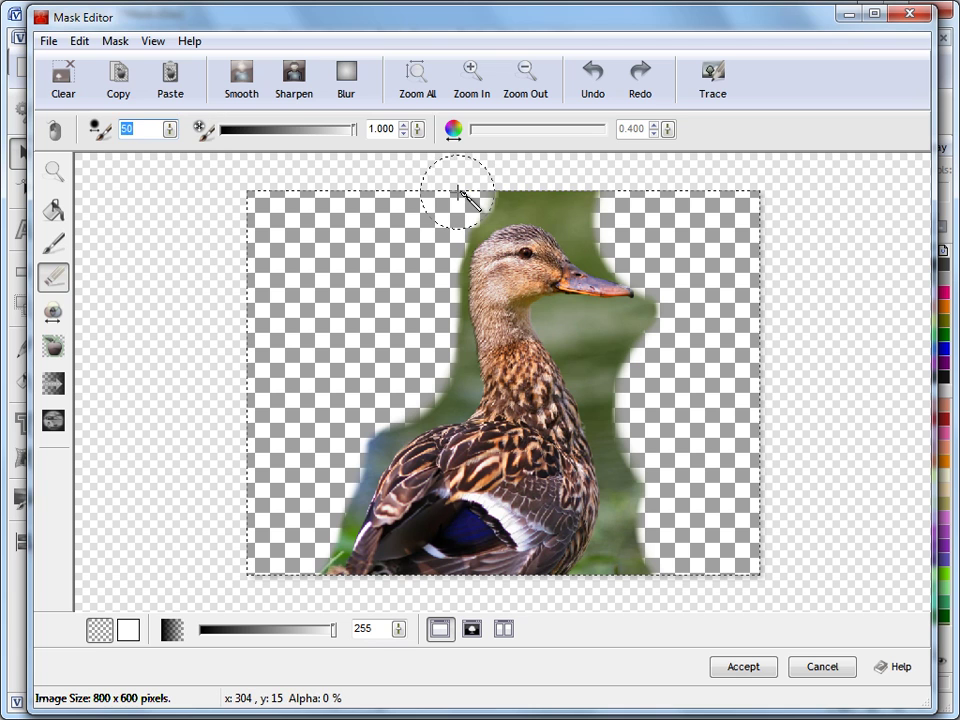
pyautogui.moveTo(458, 190)
pyautogui.mouseDown()
pyautogui.moveTo(561, 176)
pyautogui.moveTo(609, 199)
pyautogui.moveTo(670, 270)
pyautogui.mouseUp()
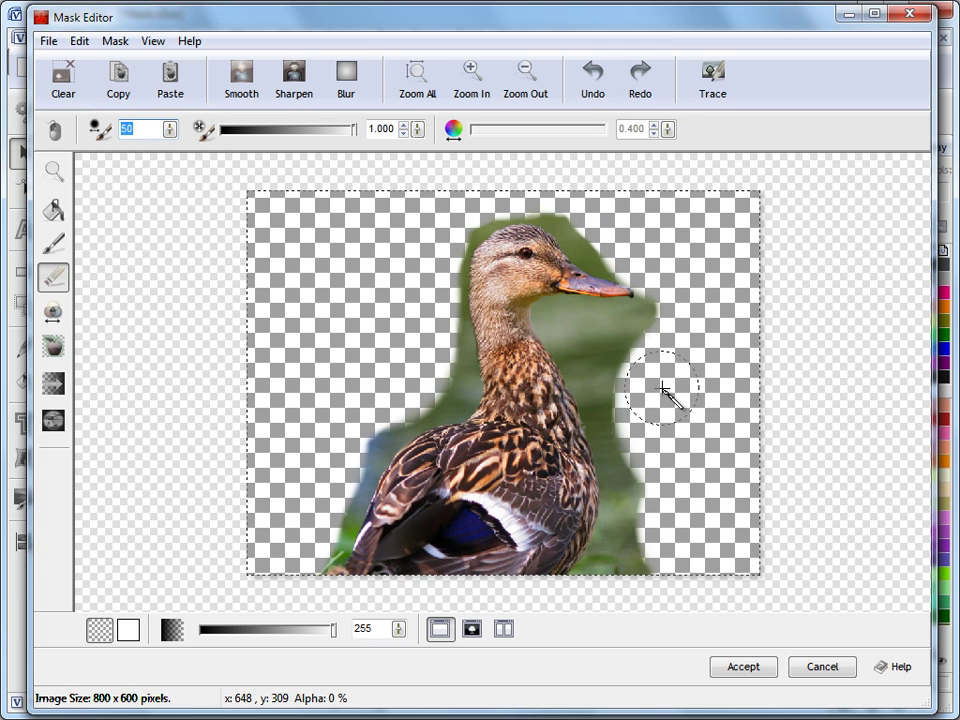
pyautogui.moveTo(664, 390)
pyautogui.mouseDown()
pyautogui.moveTo(602, 368)
pyautogui.moveTo(572, 335)
pyautogui.moveTo(534, 324)
pyautogui.moveTo(566, 322)
pyautogui.moveTo(636, 382)
pyautogui.mouseUp()
# Step: Zoom in and erase under the beak, then soften the neck edge at strength 0.319
pyautogui.click(56, 174)
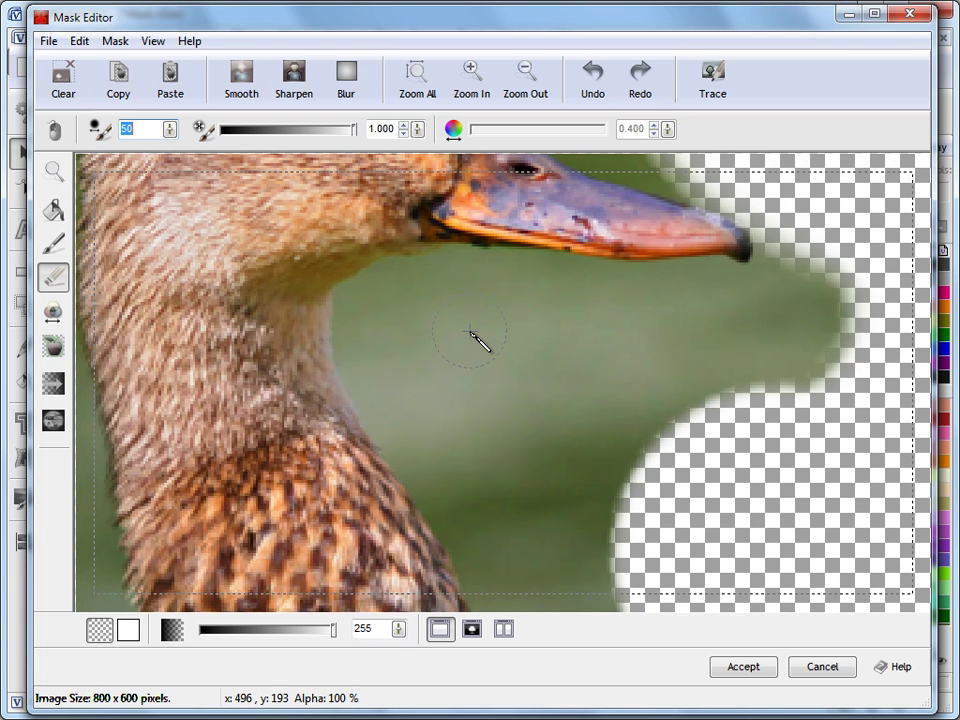
pyautogui.moveTo(470, 333)
pyautogui.mouseDown()
pyautogui.moveTo(398, 307)
pyautogui.moveTo(398, 356)
pyautogui.moveTo(429, 420)
pyautogui.moveTo(544, 558)
pyautogui.moveTo(612, 563)
pyautogui.moveTo(503, 455)
pyautogui.moveTo(484, 396)
pyautogui.moveTo(650, 412)
pyautogui.moveTo(758, 357)
pyautogui.moveTo(831, 295)
pyautogui.moveTo(772, 318)
pyautogui.moveTo(476, 350)
pyautogui.moveTo(608, 462)
pyautogui.mouseUp()
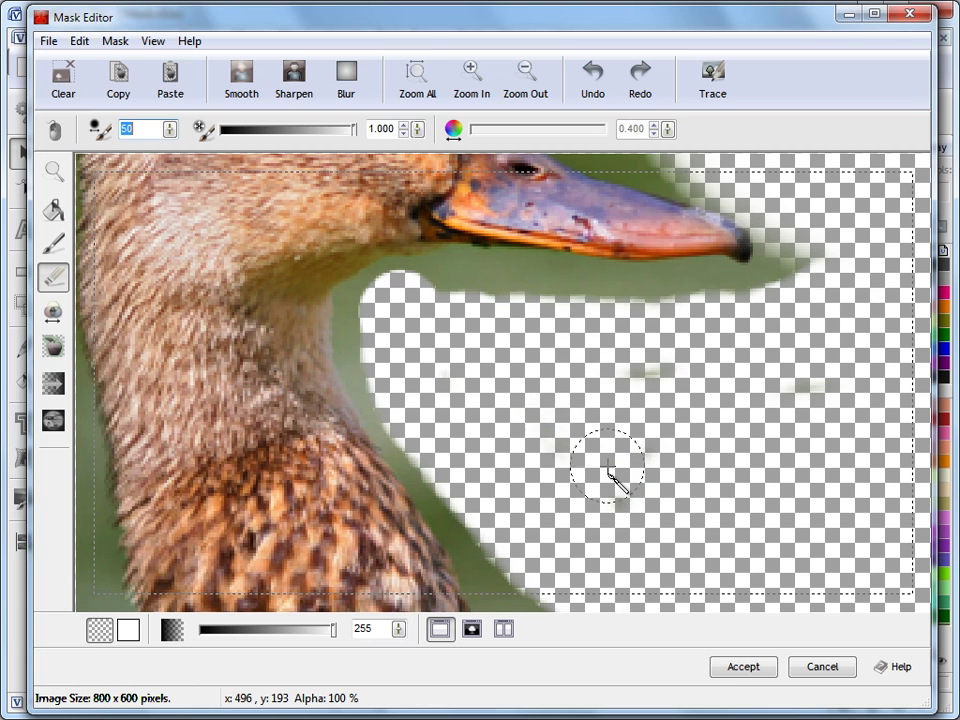
pyautogui.moveTo(513, 336)
pyautogui.mouseDown()
pyautogui.moveTo(491, 297)
pyautogui.moveTo(698, 326)
pyautogui.moveTo(807, 307)
pyautogui.moveTo(773, 283)
pyautogui.mouseUp()
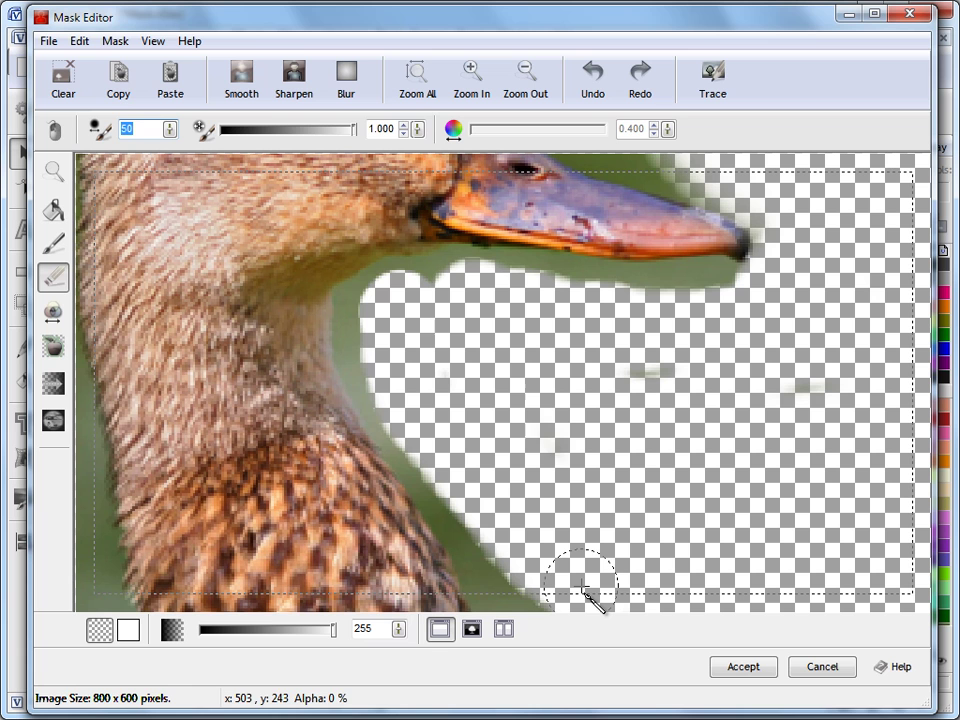
pyautogui.click(55, 243)
pyautogui.moveTo(328, 285)
pyautogui.mouseDown()
pyautogui.moveTo(340, 343)
pyautogui.moveTo(412, 458)
pyautogui.moveTo(448, 490)
pyautogui.moveTo(491, 556)
pyautogui.moveTo(437, 293)
pyautogui.moveTo(416, 278)
pyautogui.moveTo(503, 266)
pyautogui.moveTo(690, 283)
pyautogui.mouseUp()
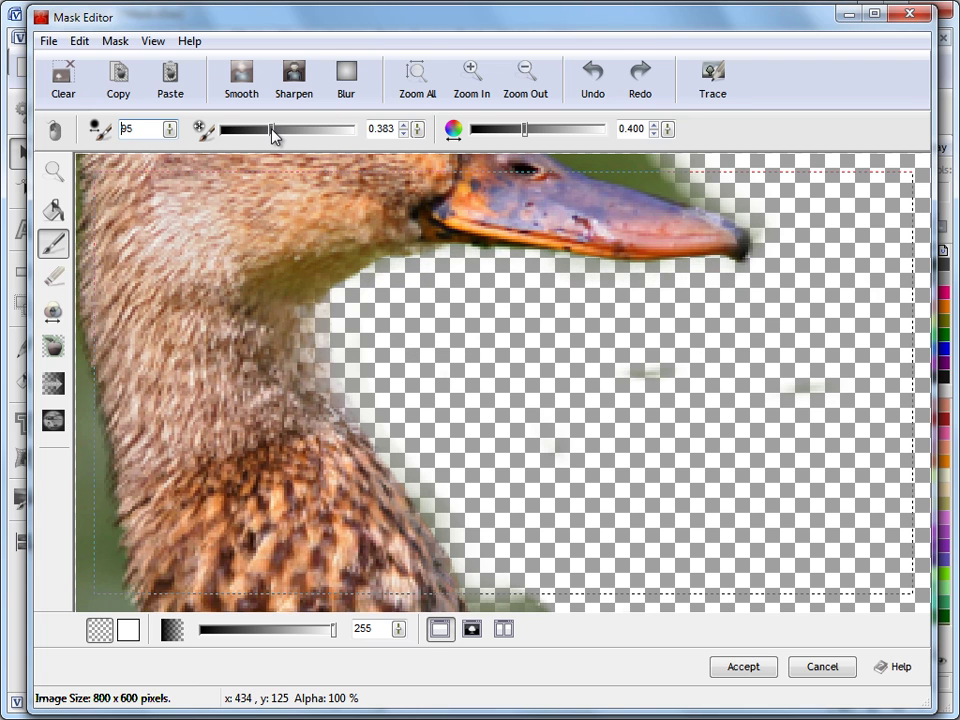
pyautogui.moveTo(273, 134); pyautogui.dragTo(263, 134)
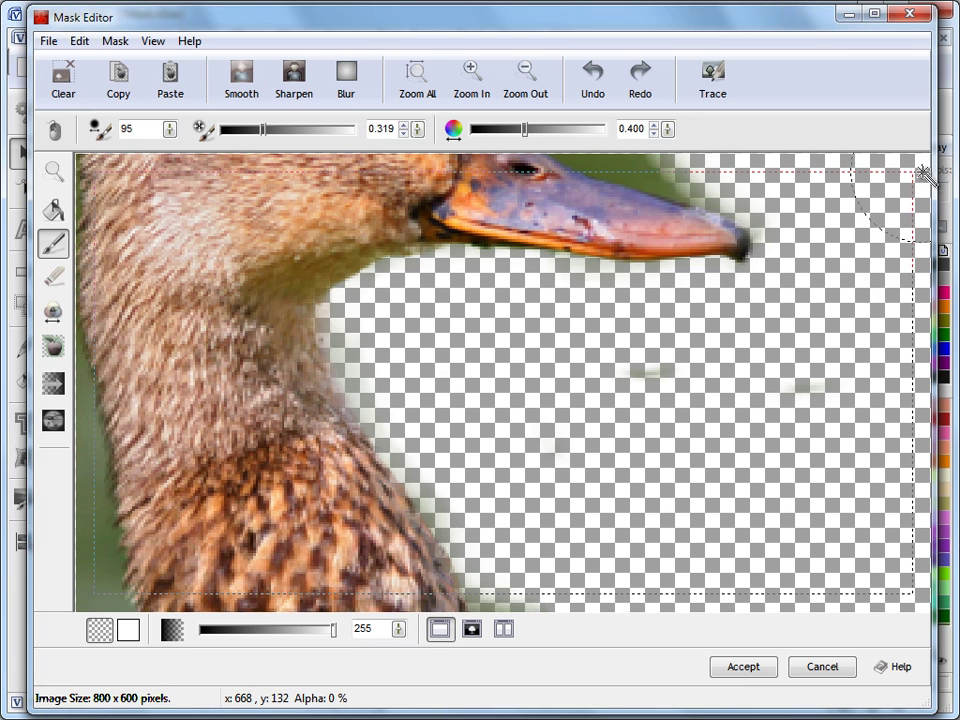
pyautogui.scroll(5, 919, 407)
pyautogui.moveTo(521, 332)
pyautogui.mouseDown()
pyautogui.moveTo(498, 284)
pyautogui.moveTo(510, 350)
pyautogui.moveTo(560, 391)
pyautogui.moveTo(683, 448)
pyautogui.moveTo(587, 367)
pyautogui.moveTo(556, 316)
pyautogui.moveTo(532, 326)
pyautogui.moveTo(462, 238)
pyautogui.moveTo(418, 218)
pyautogui.moveTo(438, 262)
pyautogui.moveTo(378, 222)
pyautogui.moveTo(200, 195)
pyautogui.moveTo(168, 200)
pyautogui.moveTo(204, 208)
pyautogui.moveTo(166, 217)
pyautogui.moveTo(124, 246)
pyautogui.moveTo(98, 283)
pyautogui.moveTo(186, 229)
pyautogui.moveTo(258, 214)
pyautogui.moveTo(416, 227)
pyautogui.moveTo(567, 403)
pyautogui.moveTo(634, 436)
pyautogui.moveTo(526, 394)
pyautogui.moveTo(480, 335)
pyautogui.mouseUp()
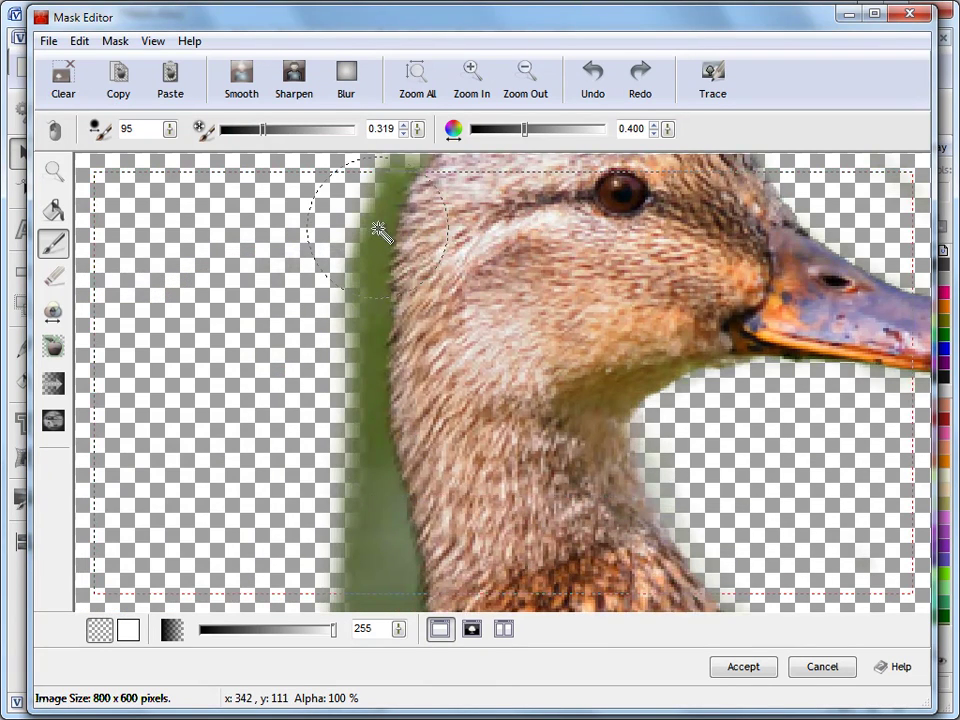
# Step: Erase remaining green left and lower right of the neck, right of the duck, and leaves by its back
pyautogui.moveTo(380, 232)
pyautogui.mouseDown()
pyautogui.moveTo(393, 180)
pyautogui.moveTo(347, 272)
pyautogui.moveTo(359, 474)
pyautogui.moveTo(377, 572)
pyautogui.moveTo(369, 279)
pyautogui.mouseUp()
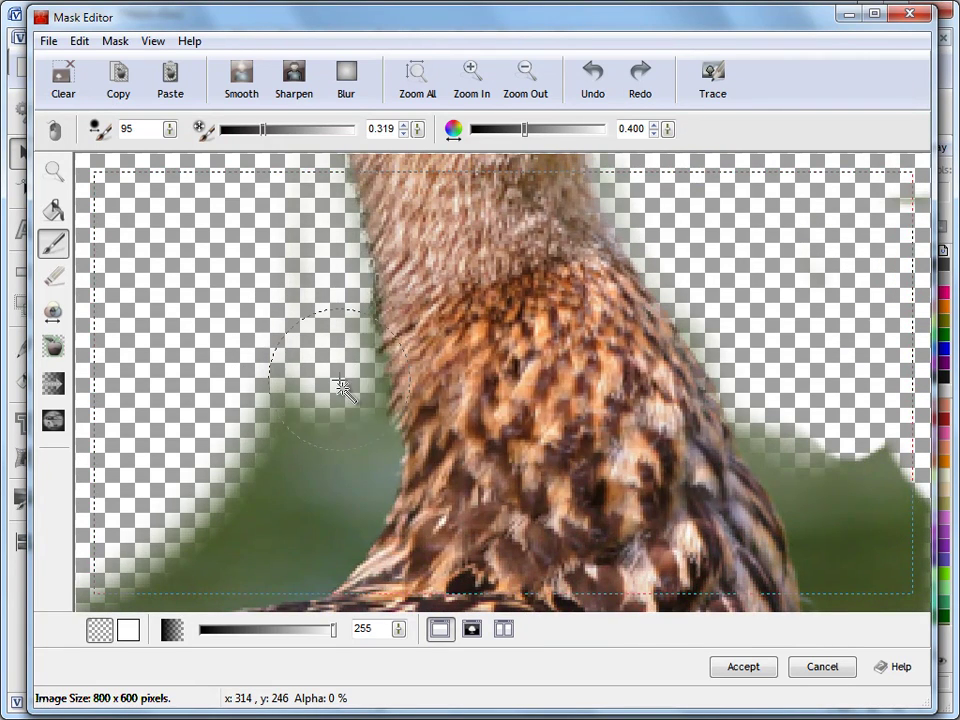
pyautogui.moveTo(341, 386)
pyautogui.mouseDown()
pyautogui.moveTo(355, 430)
pyautogui.moveTo(353, 480)
pyautogui.moveTo(300, 555)
pyautogui.moveTo(272, 502)
pyautogui.moveTo(287, 412)
pyautogui.moveTo(313, 470)
pyautogui.mouseUp()
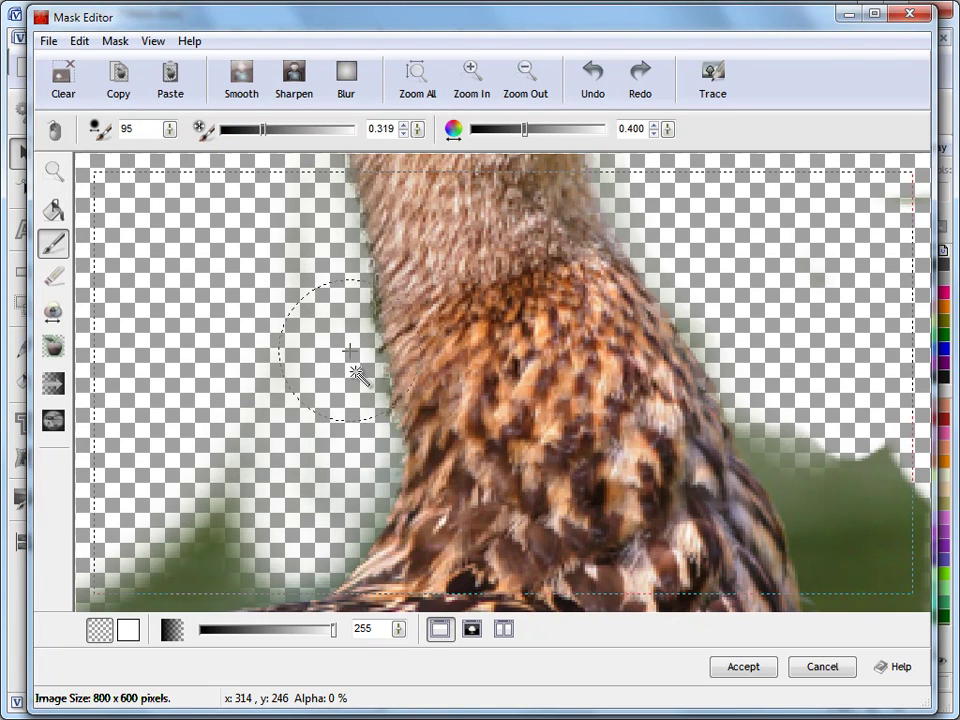
pyautogui.moveTo(812, 418); pyautogui.dragTo(842, 505)
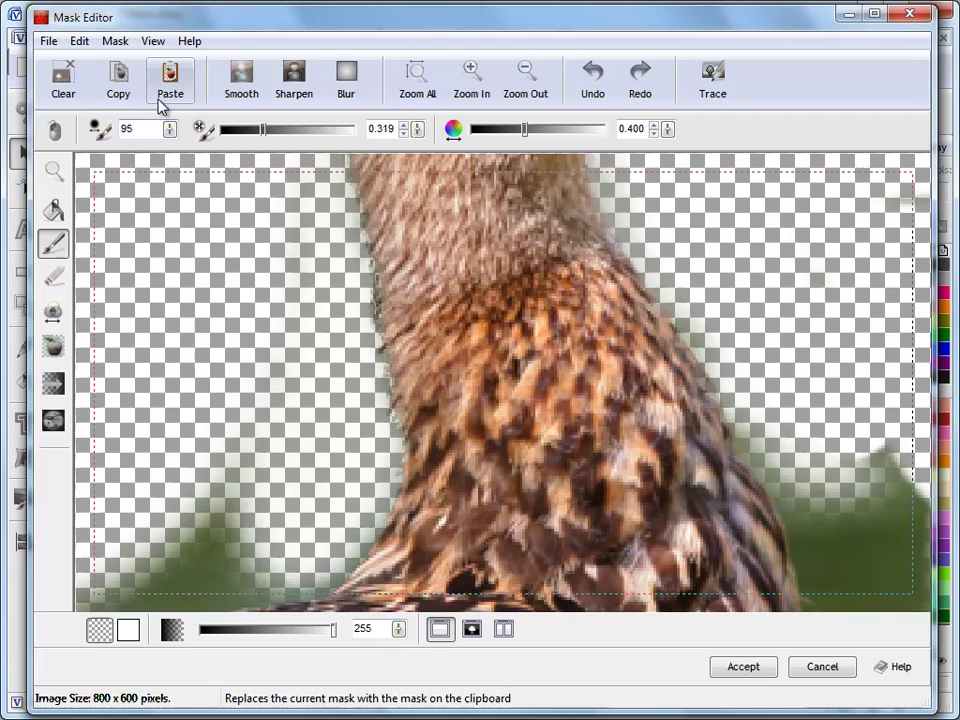
pyautogui.click(418, 92)
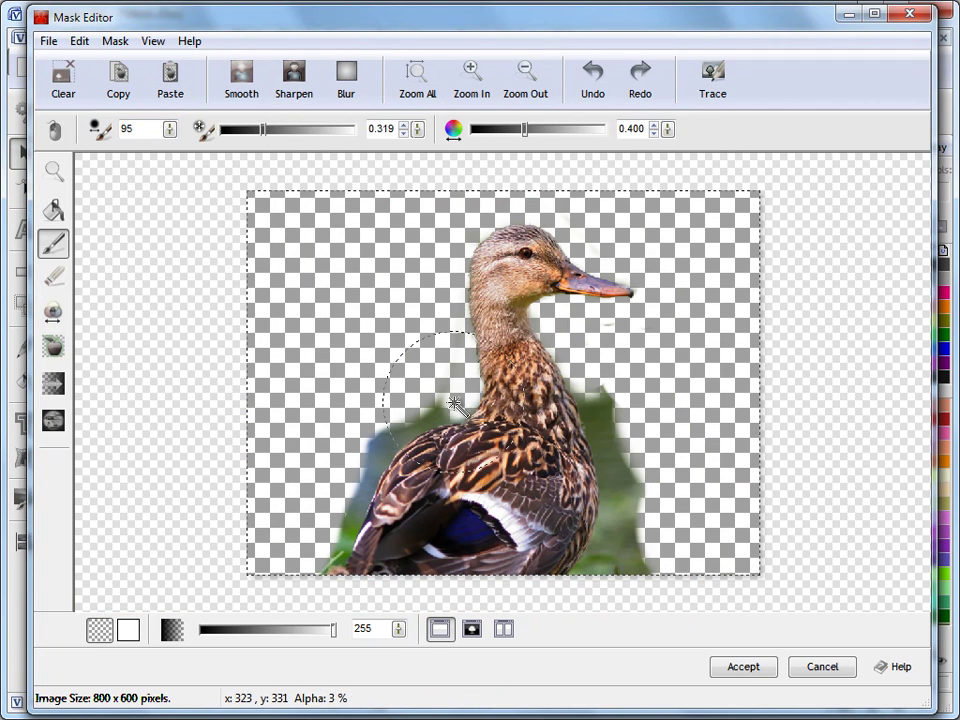
pyautogui.moveTo(622, 386)
pyautogui.mouseDown()
pyautogui.moveTo(640, 400)
pyautogui.moveTo(643, 514)
pyautogui.moveTo(600, 546)
pyautogui.moveTo(617, 515)
pyautogui.mouseUp()
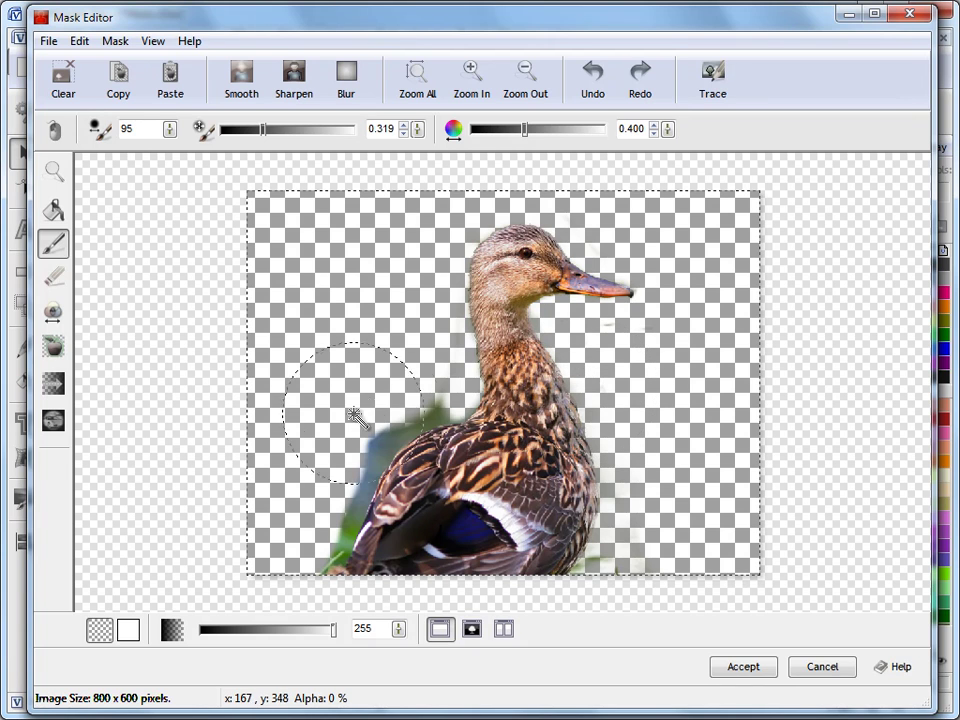
pyautogui.moveTo(353, 407)
pyautogui.mouseDown()
pyautogui.moveTo(412, 406)
pyautogui.moveTo(358, 429)
pyautogui.moveTo(314, 549)
pyautogui.moveTo(376, 420)
pyautogui.moveTo(363, 471)
pyautogui.moveTo(322, 546)
pyautogui.moveTo(348, 459)
pyautogui.moveTo(405, 410)
pyautogui.mouseUp()
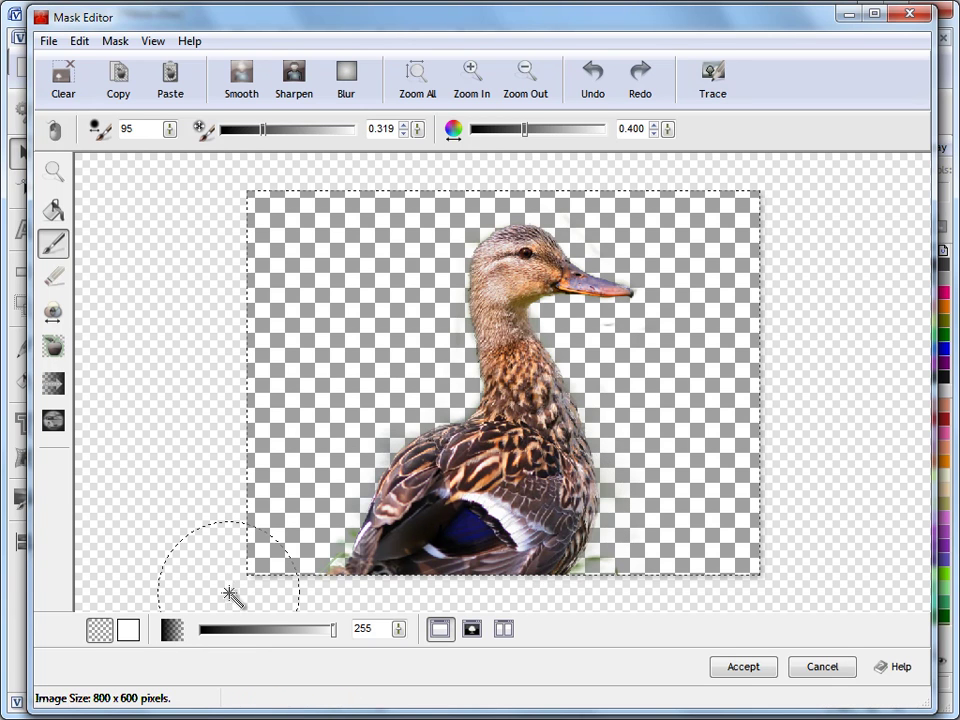
# Step: Set the mask preview background to teal, then change it to solid red
pyautogui.click(128, 632)
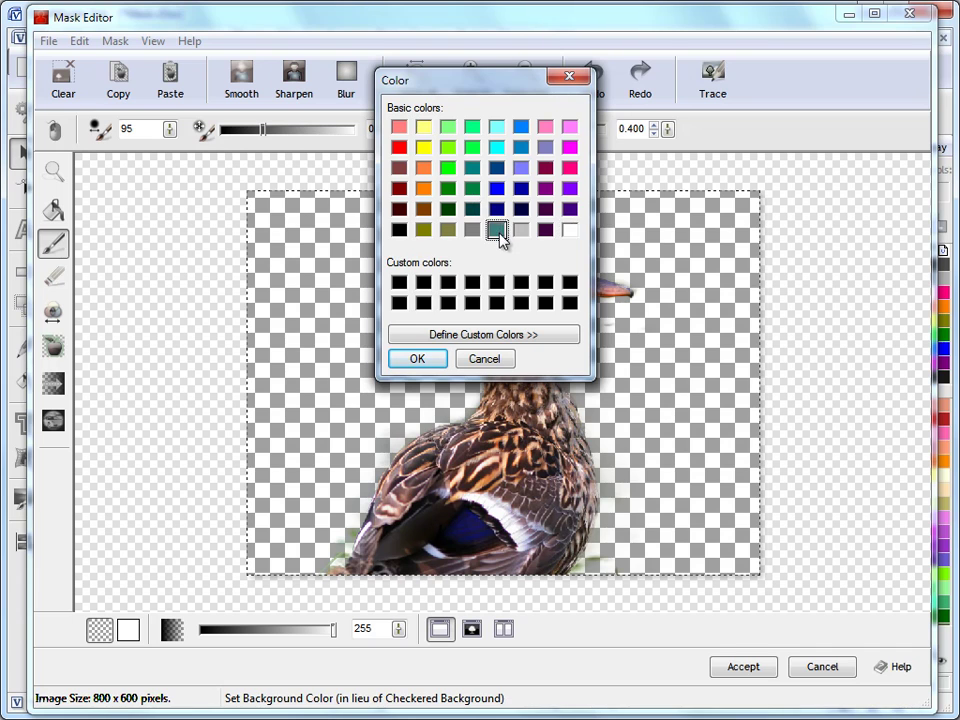
pyautogui.click(417, 358)
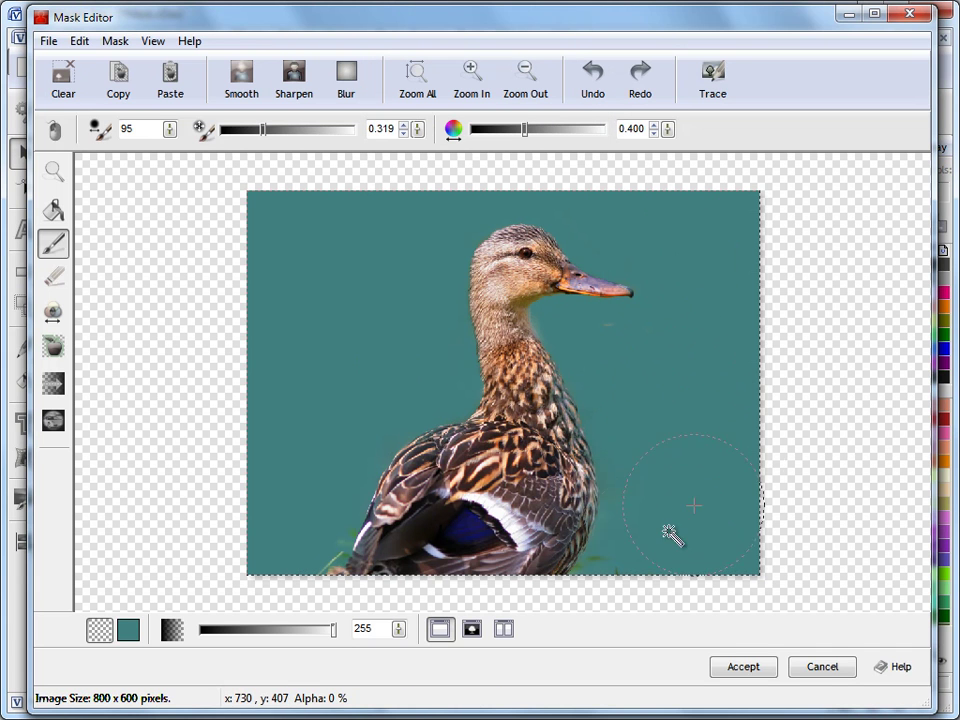
pyautogui.click(126, 630)
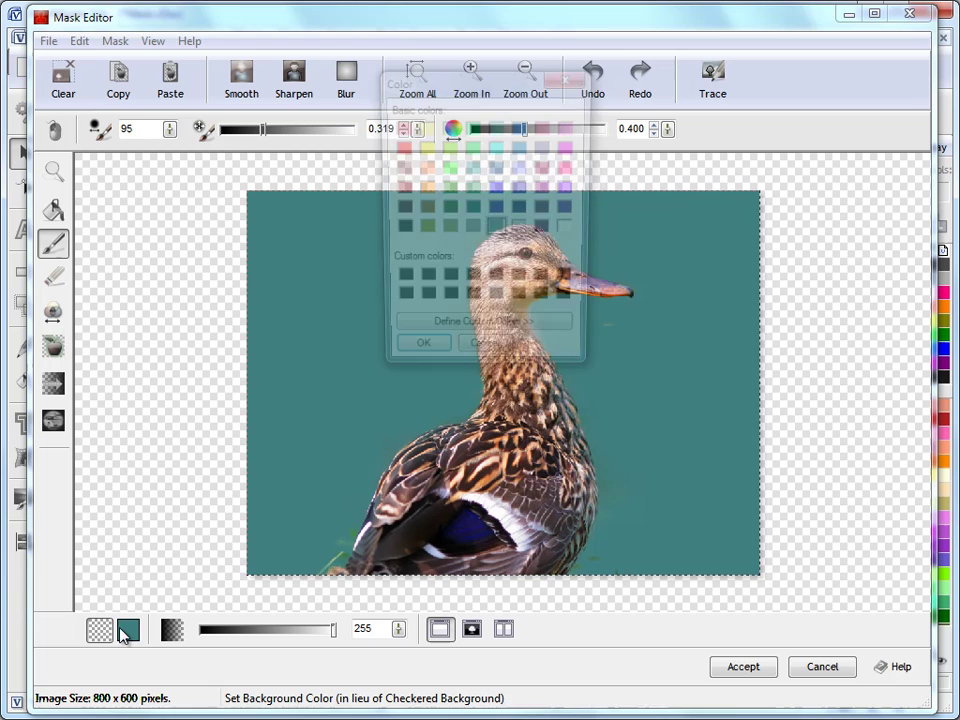
pyautogui.click(399, 148)
pyautogui.click(417, 359)
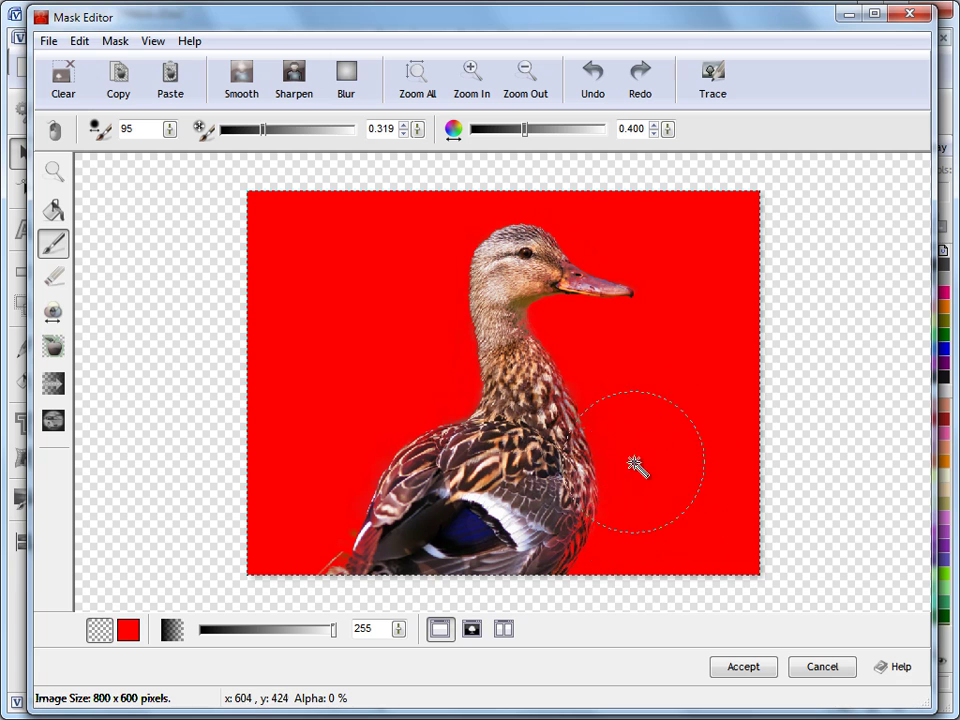
# Step: Accept the mask, then select the left and right duck images on page 2
pyautogui.click(743, 667)
pyautogui.click(156, 274)
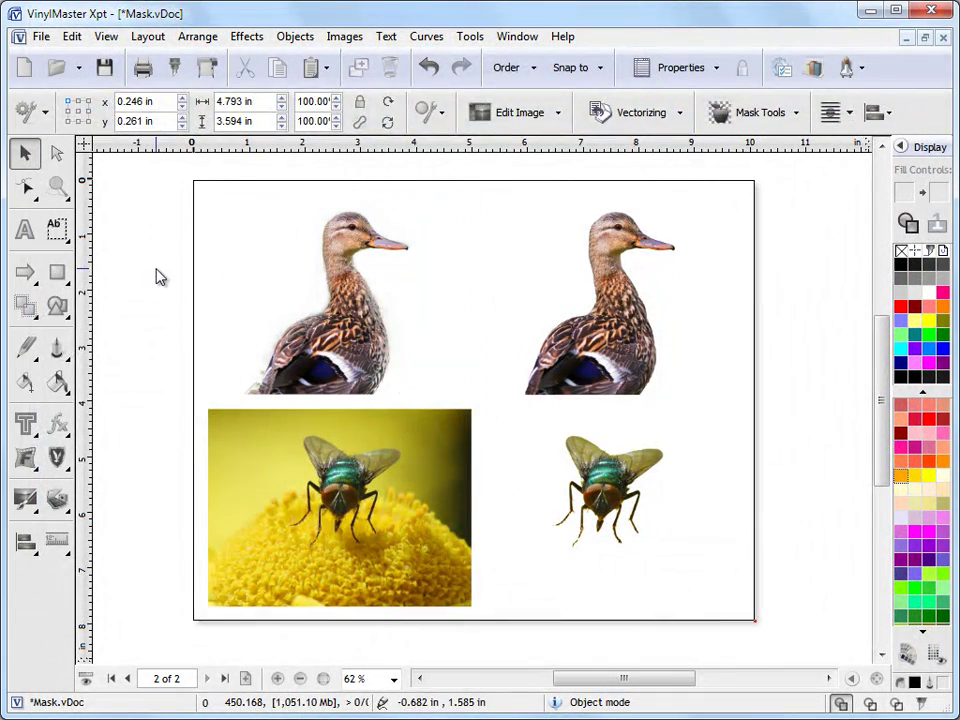
pyautogui.click(458, 328)
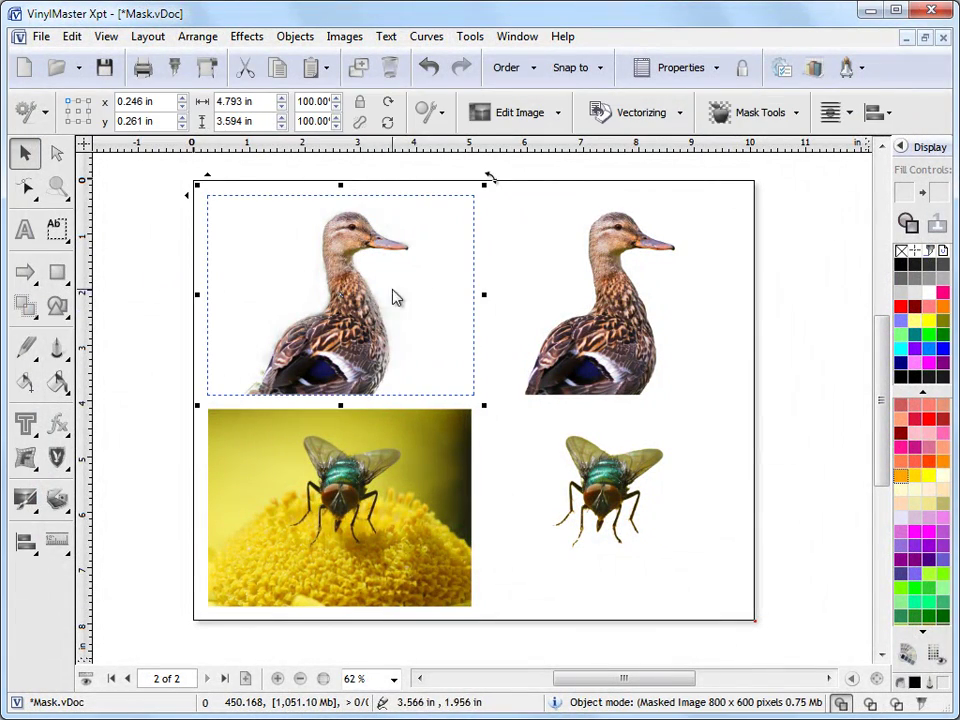
pyautogui.click(490, 352)
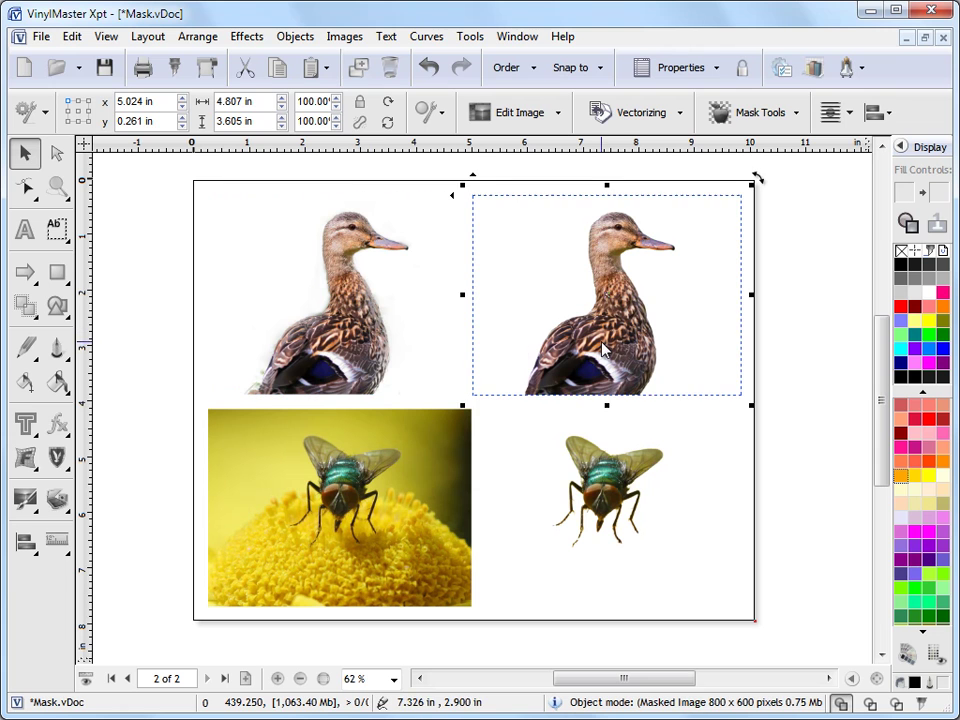
pyautogui.click(513, 370)
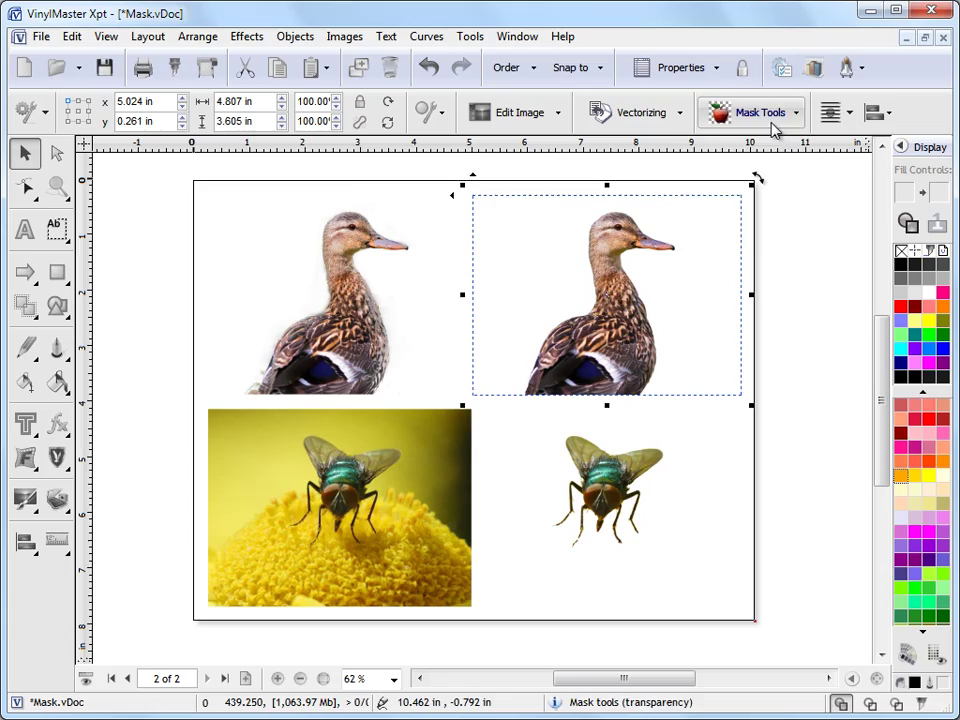
# Step: Open the duck photo in the Mask Editor and set the preview background to teal
pyautogui.click(766, 117)
pyautogui.click(742, 150)
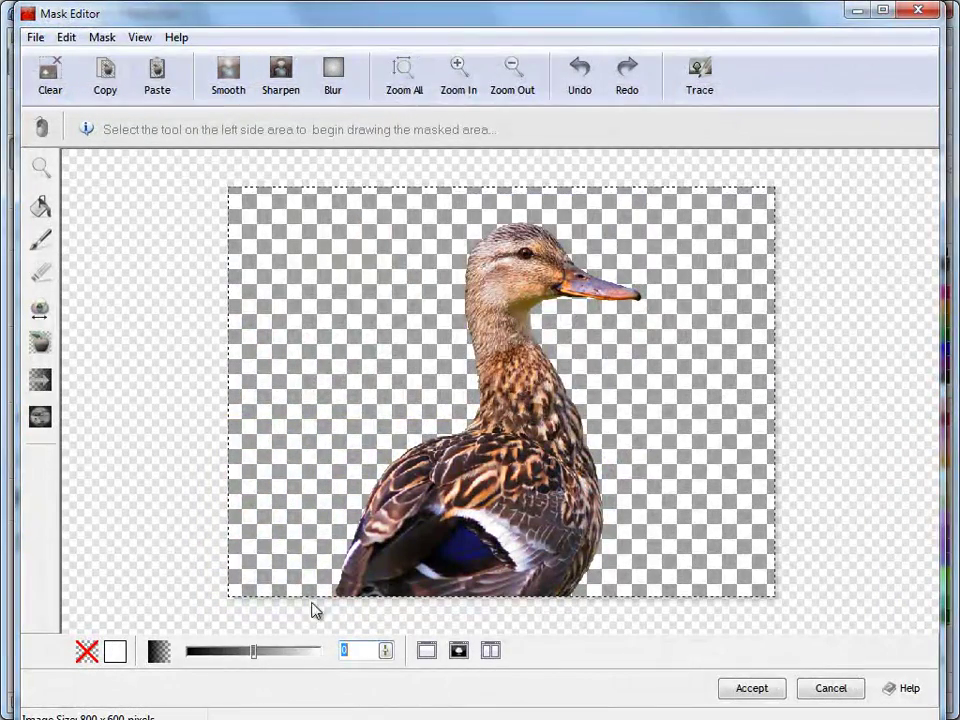
pyautogui.click(115, 651)
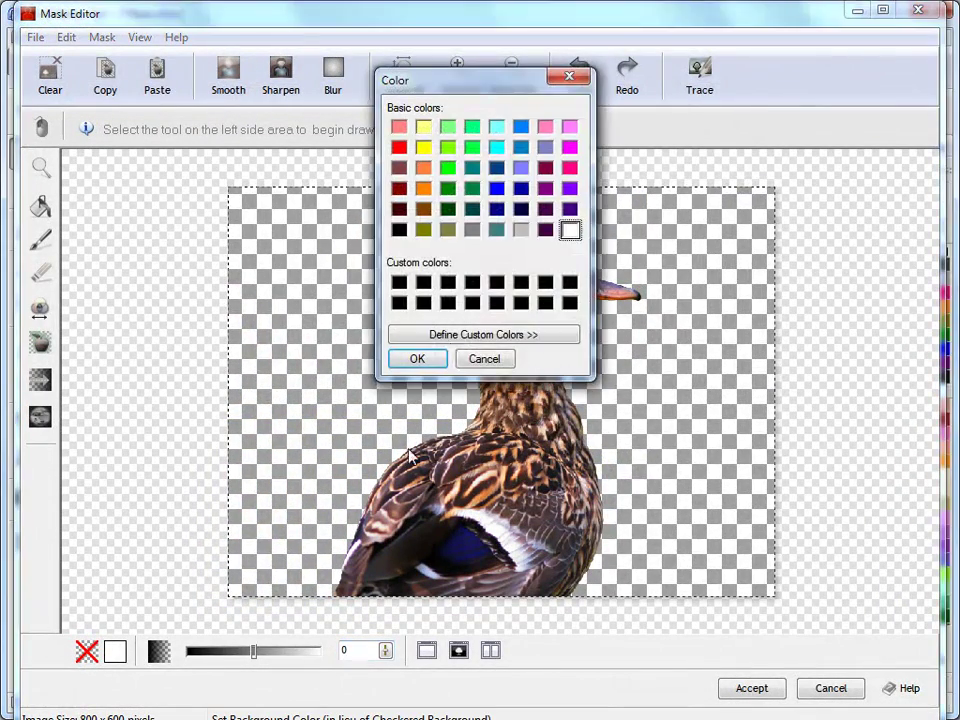
pyautogui.click(440, 357)
# Step: Zoom into the duck's head, pan over its body, and show the split view beside the mask
pyautogui.click(40, 167)
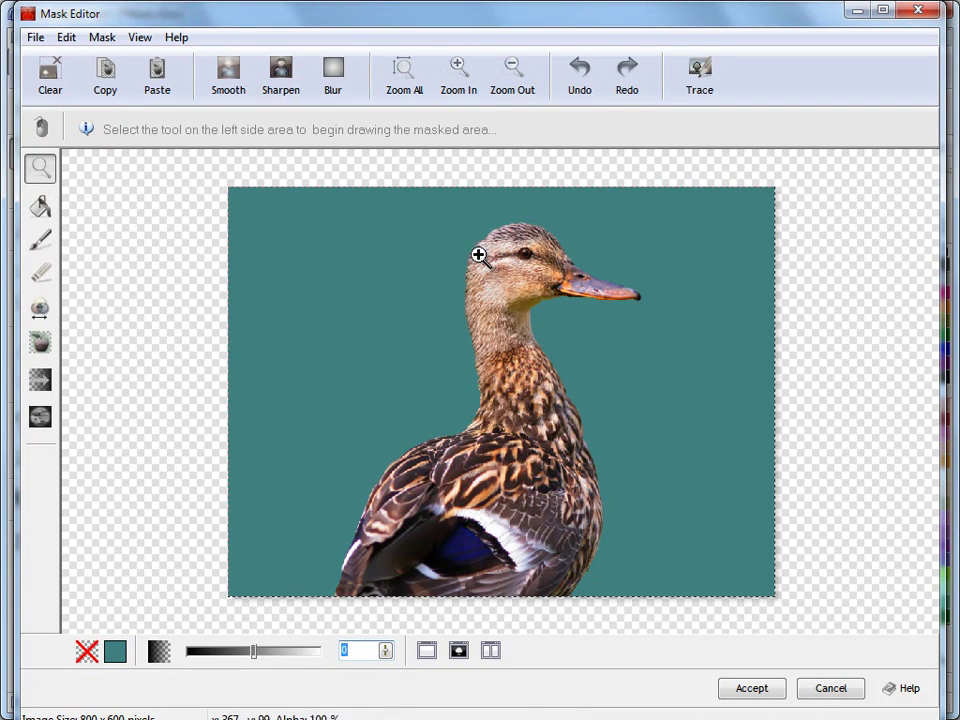
pyautogui.moveTo(662, 368); pyautogui.dragTo(455, 400)
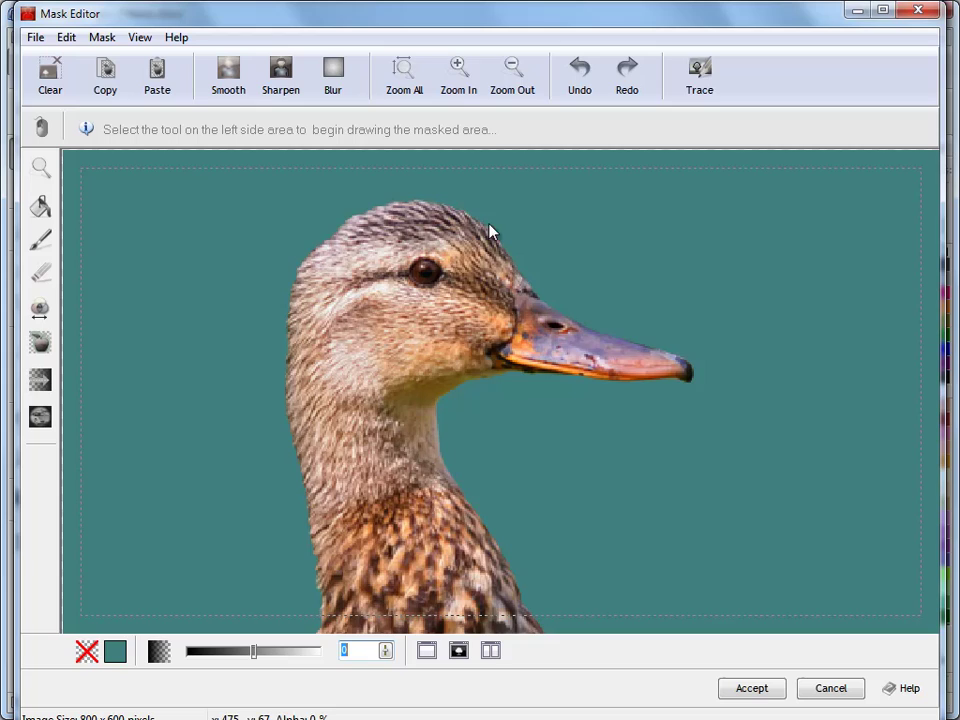
pyautogui.moveTo(931, 555); pyautogui.dragTo(921, 216)
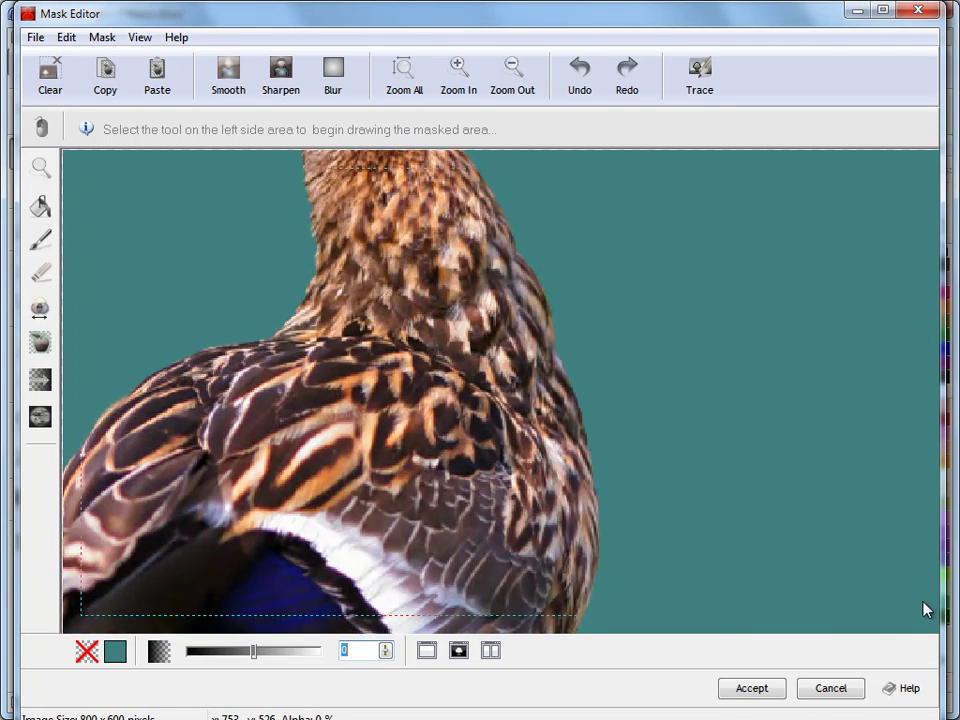
pyautogui.moveTo(926, 609); pyautogui.dragTo(955, 330)
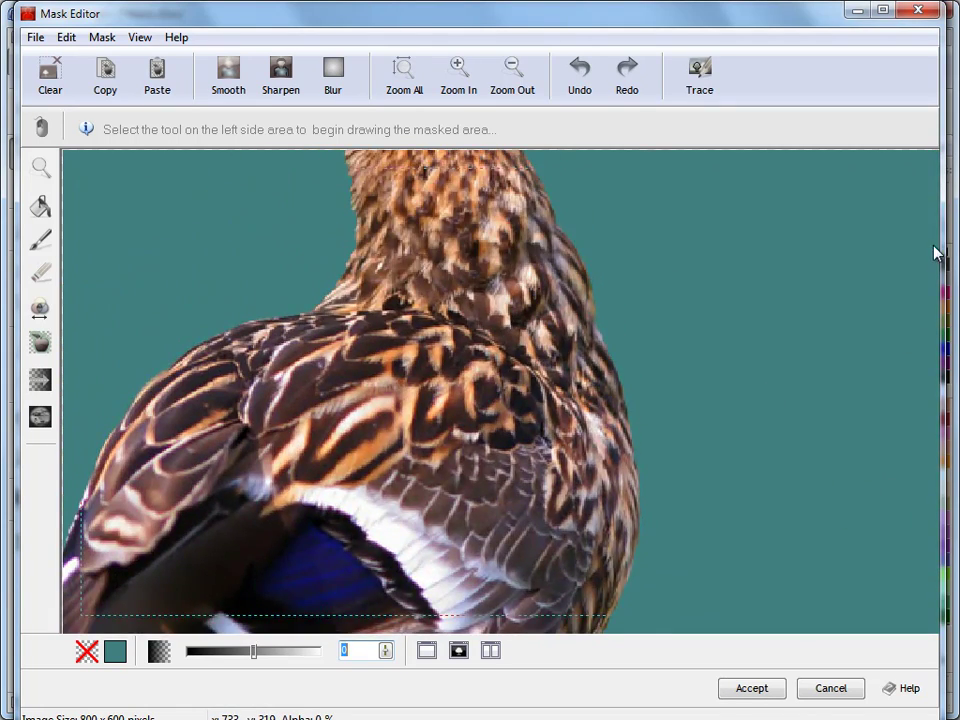
pyautogui.moveTo(936, 253); pyautogui.dragTo(726, 608)
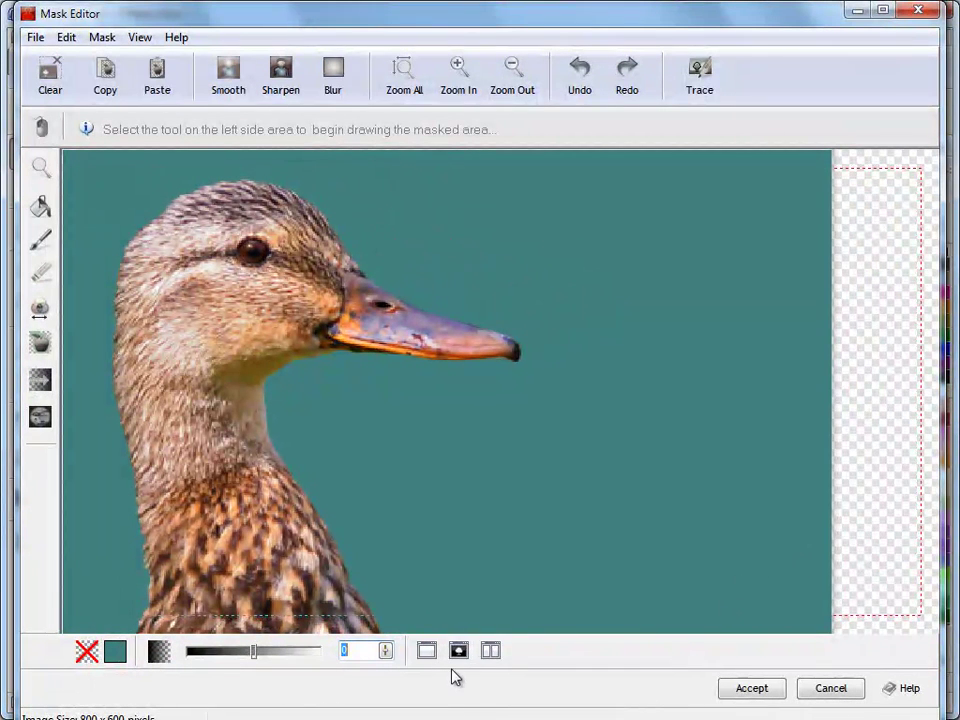
pyautogui.click(490, 650)
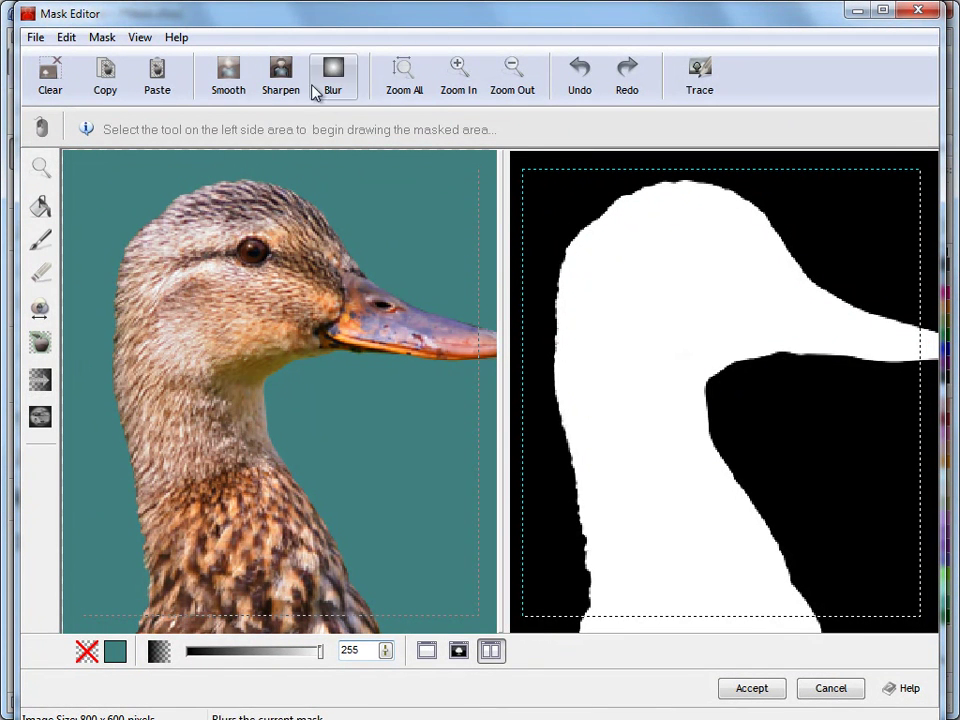
# Step: Smooth the mask edges twice, then sharpen them three times
pyautogui.click(245, 90)
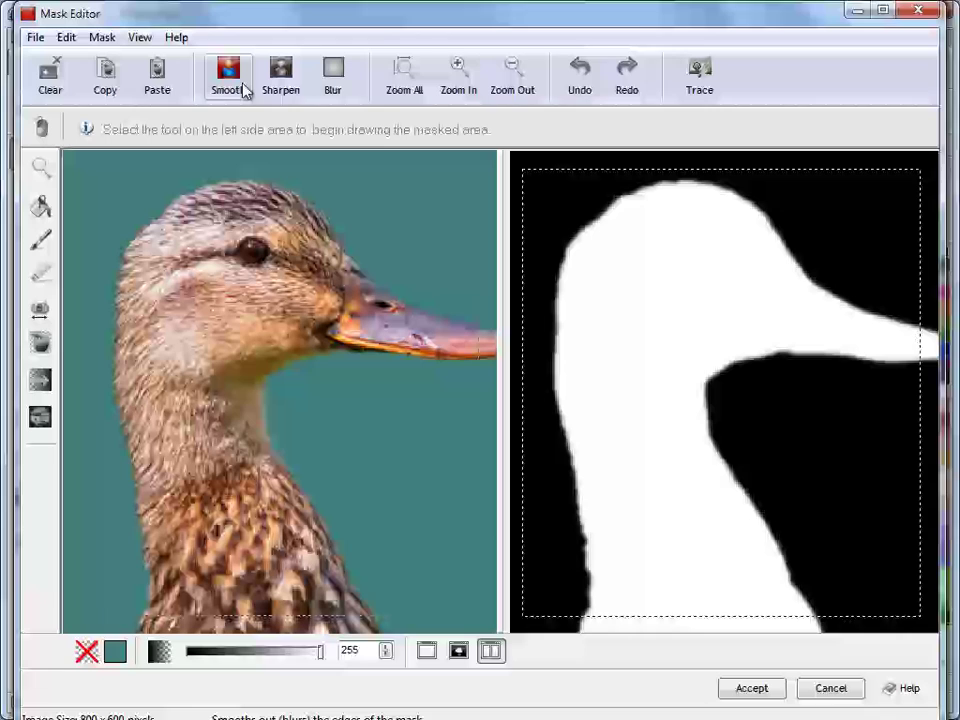
pyautogui.click(245, 90)
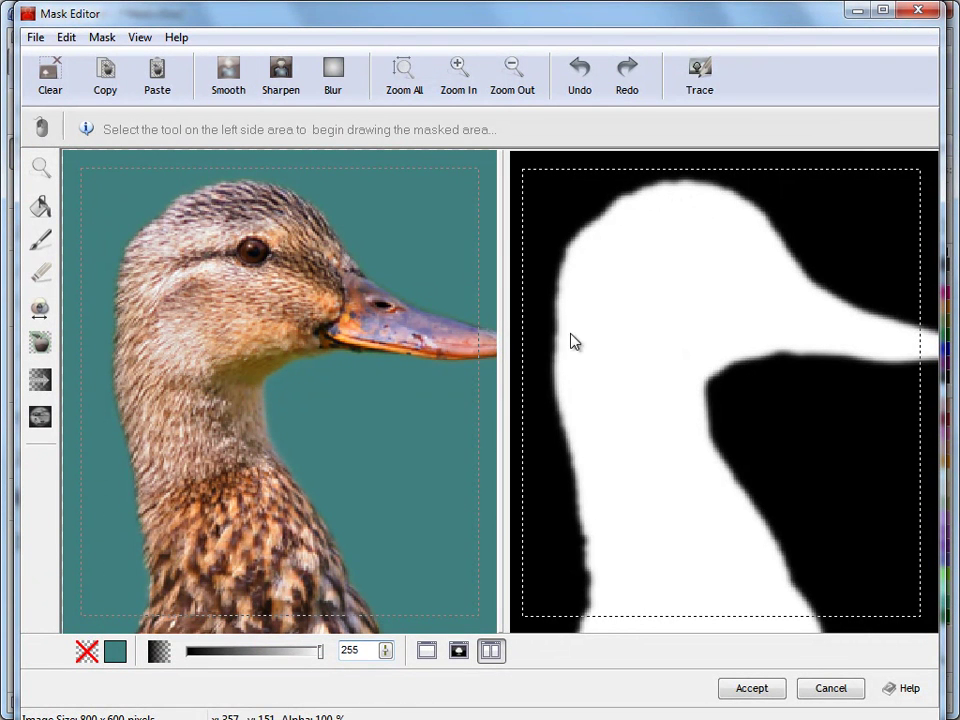
pyautogui.click(280, 86)
pyautogui.click(280, 86)
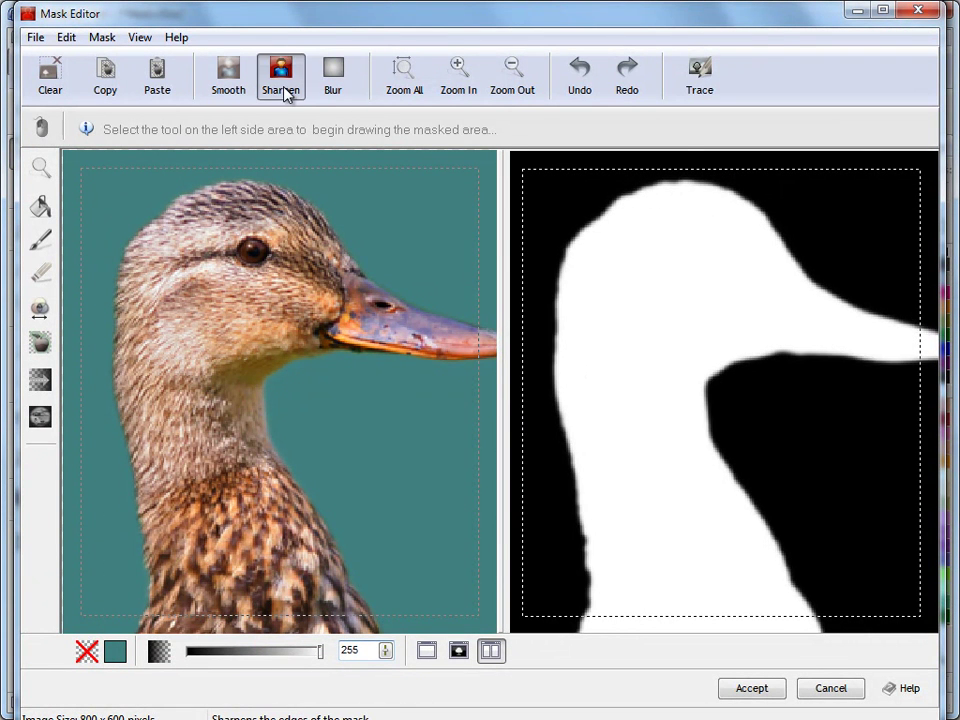
pyautogui.click(280, 86)
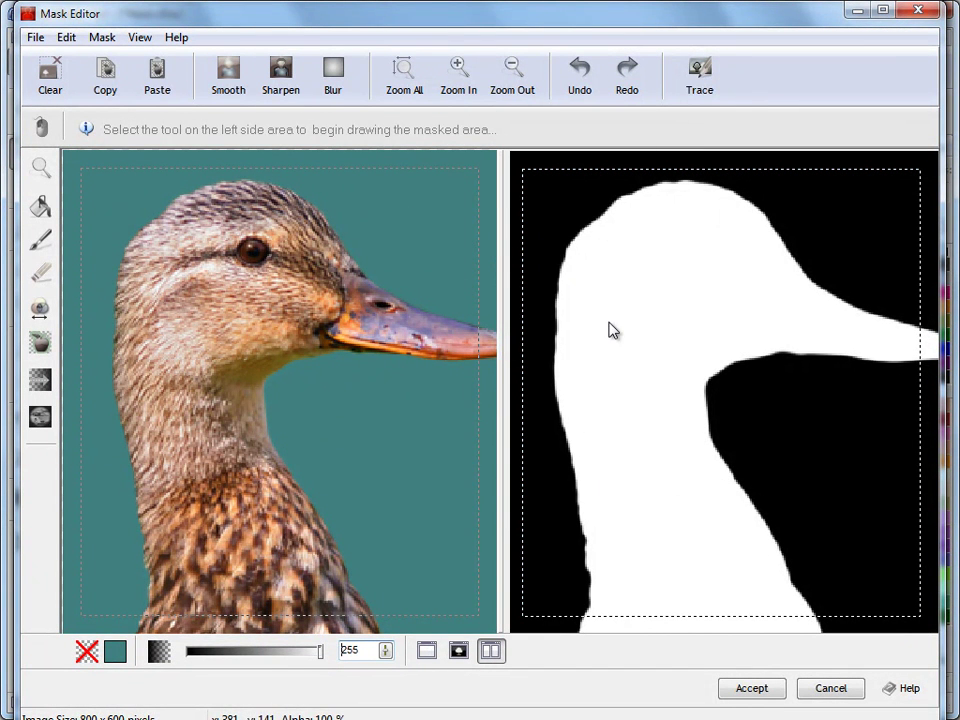
# Step: Apply a 20-pixel mask blur, undo it, and return to the single image view
pyautogui.click(333, 90)
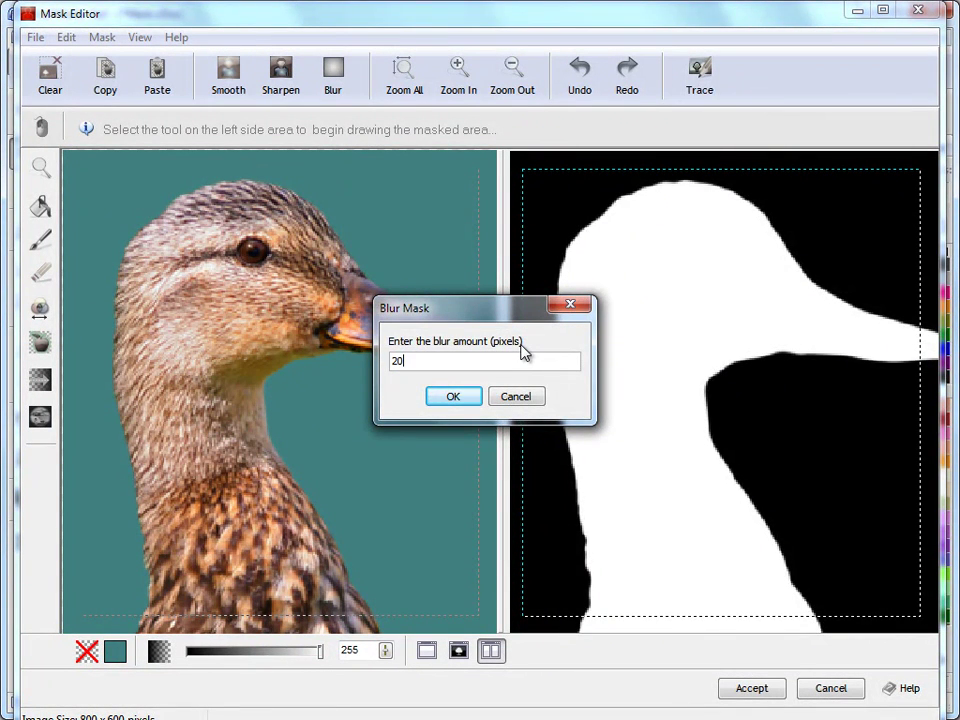
pyautogui.click(441, 393)
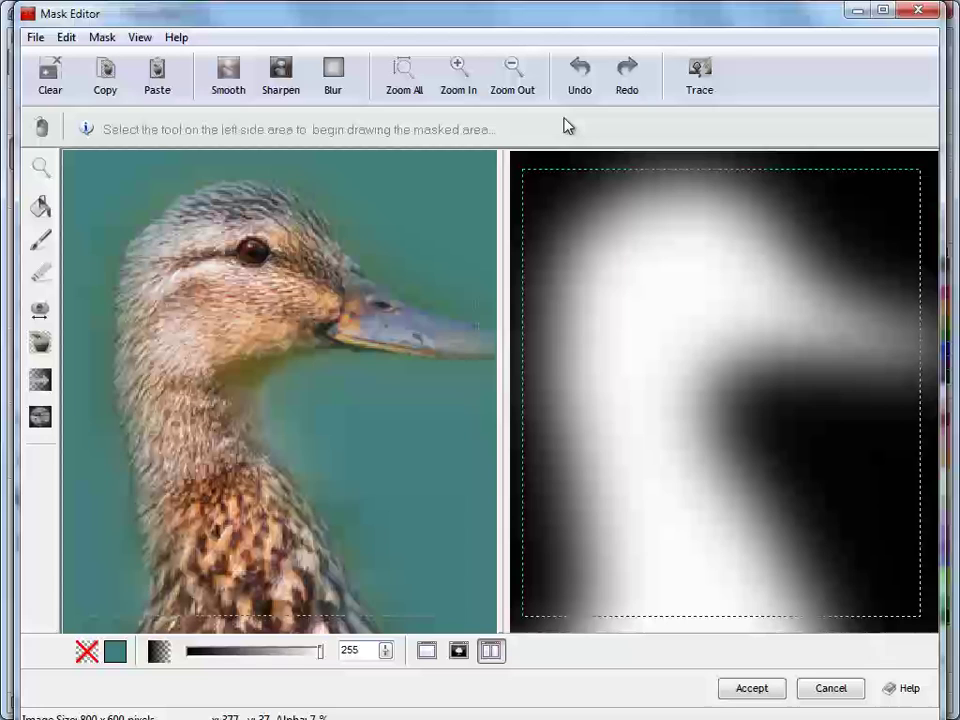
pyautogui.click(583, 90)
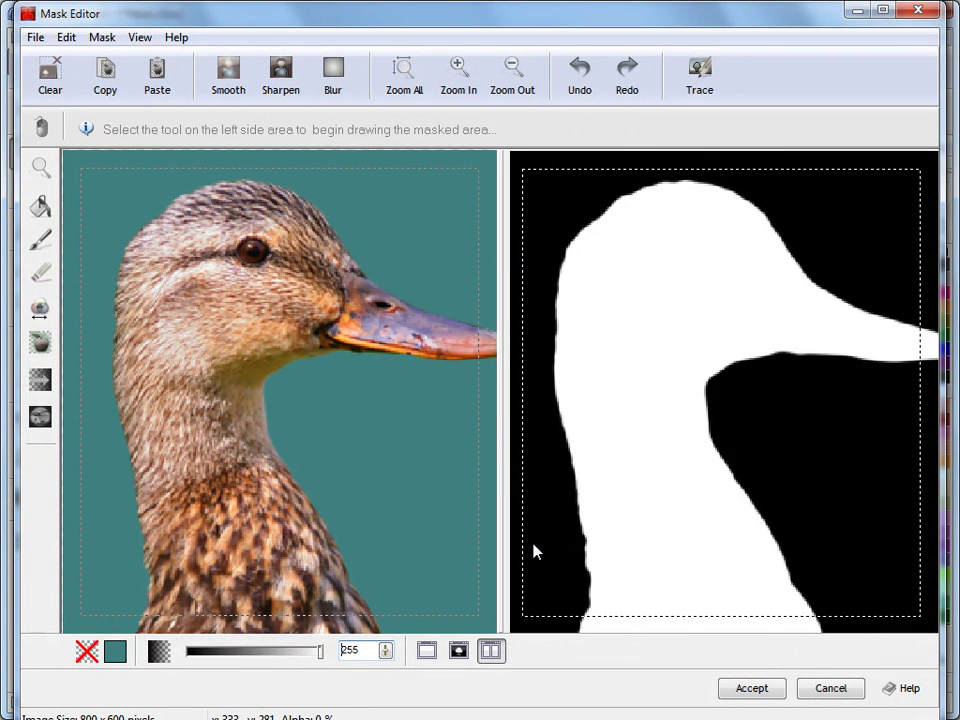
pyautogui.click(426, 650)
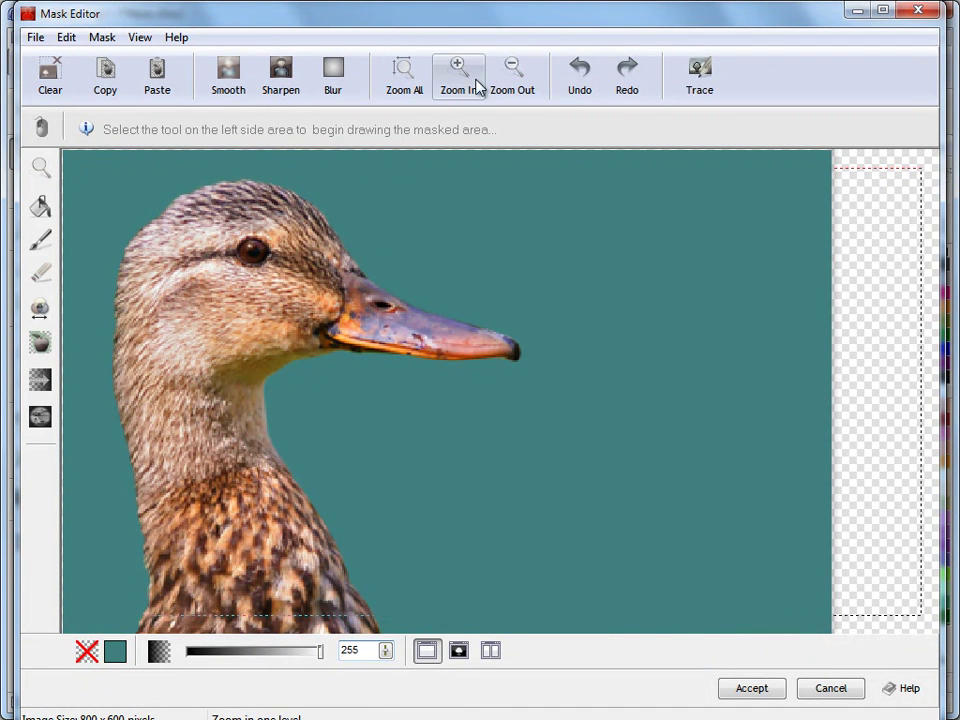
# Step: Fit the whole photo in view and sample the blue blob with the Color Range tool
pyautogui.click(416, 86)
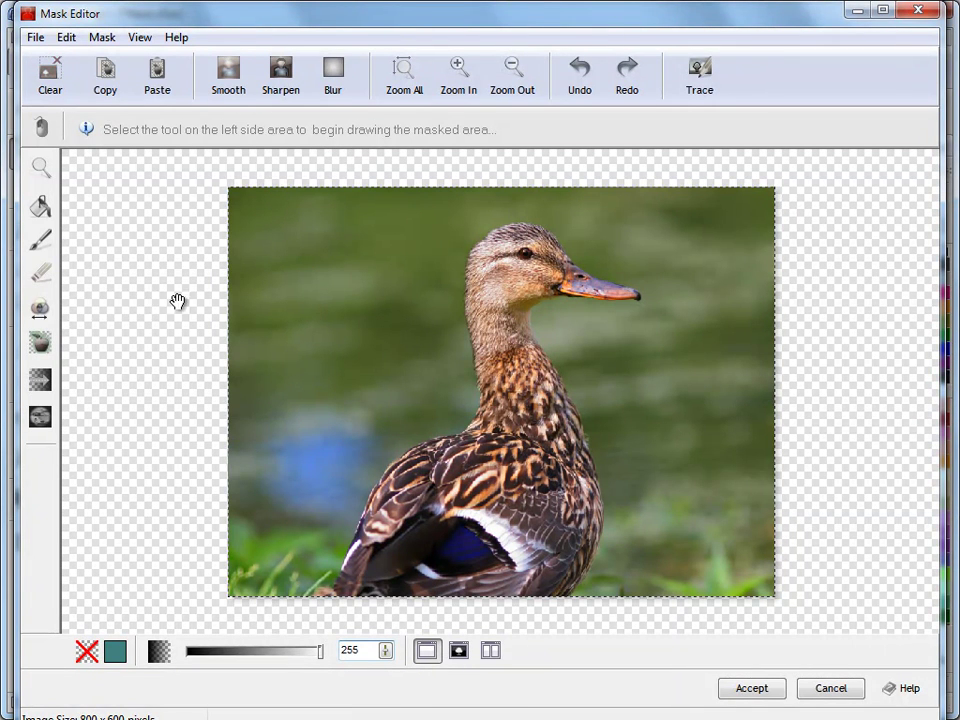
pyautogui.click(44, 317)
pyautogui.click(309, 456)
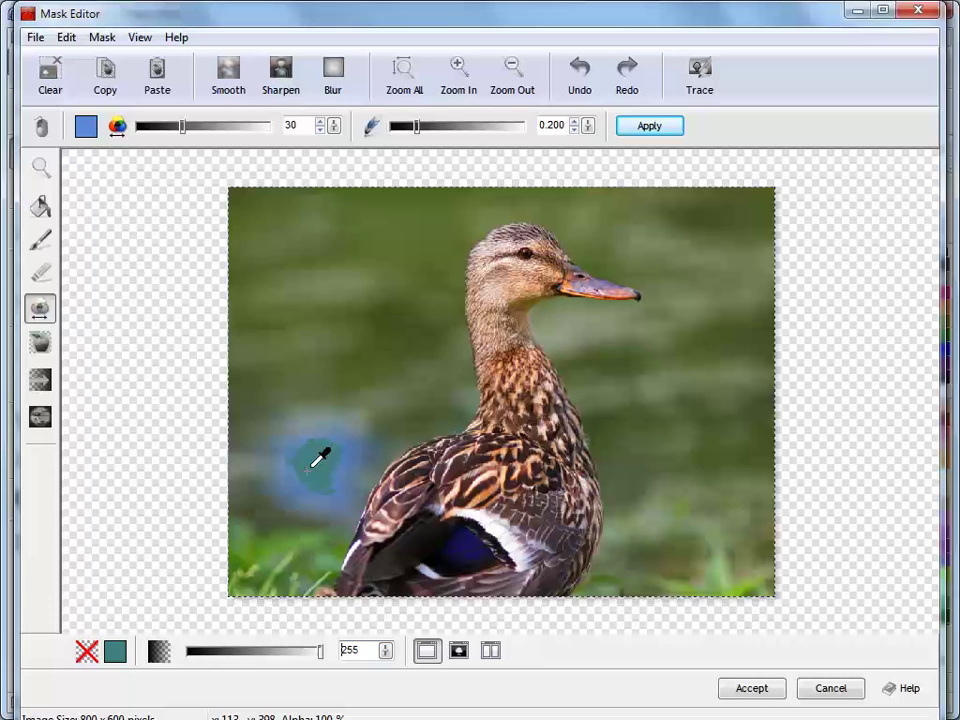
pyautogui.click(312, 446)
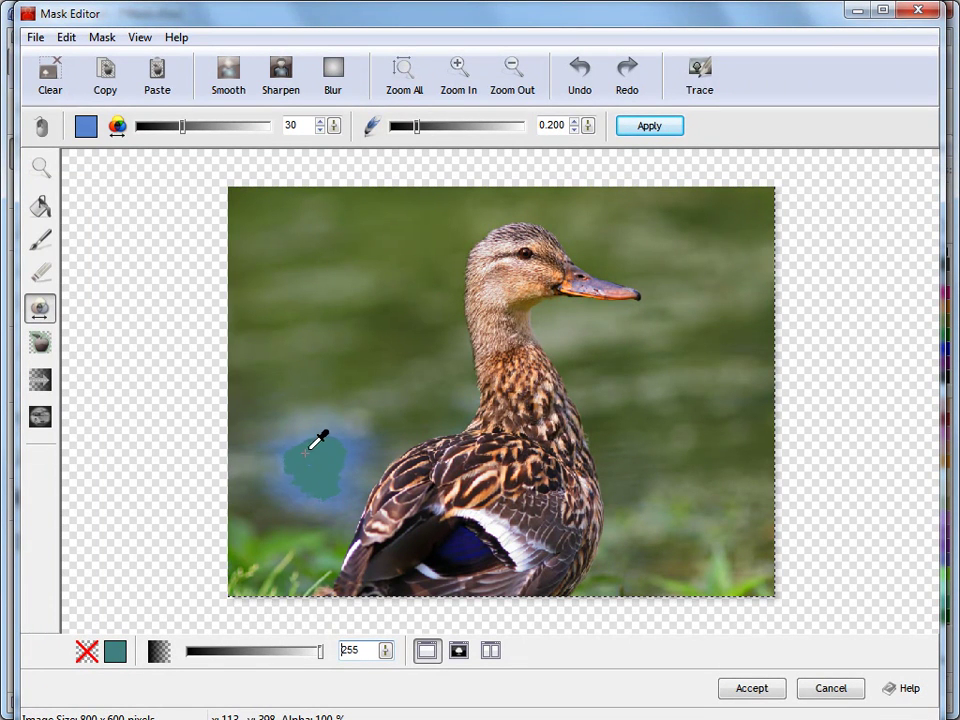
pyautogui.click(346, 450)
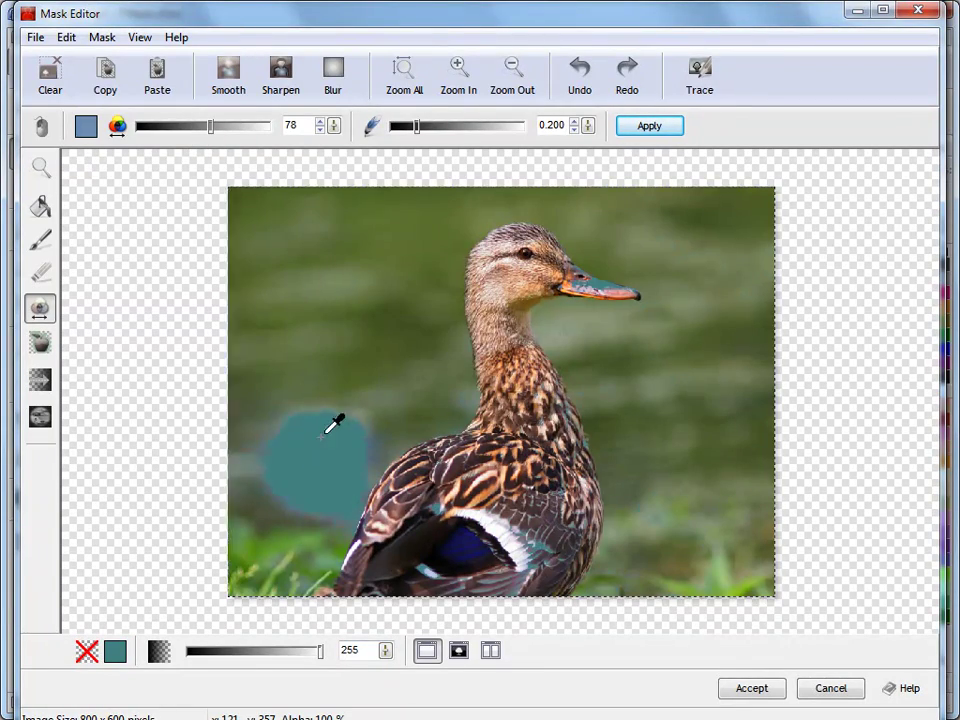
# Step: Sample the green background and blue blob again, then clear the colour-range mask
pyautogui.click(324, 405)
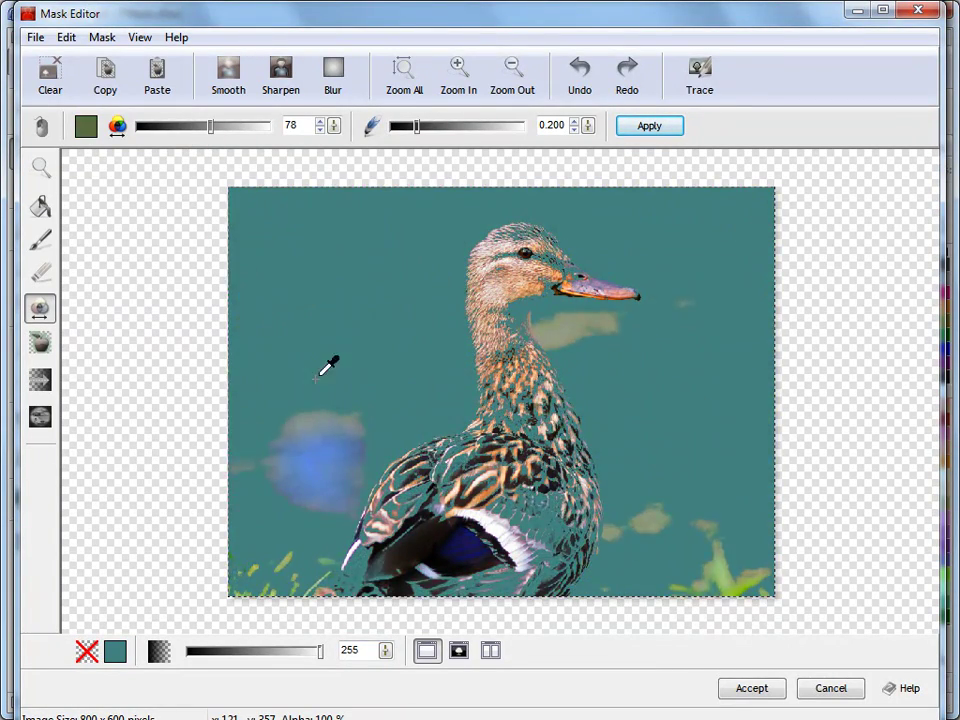
pyautogui.click(322, 430)
pyautogui.click(330, 330)
pyautogui.click(336, 435)
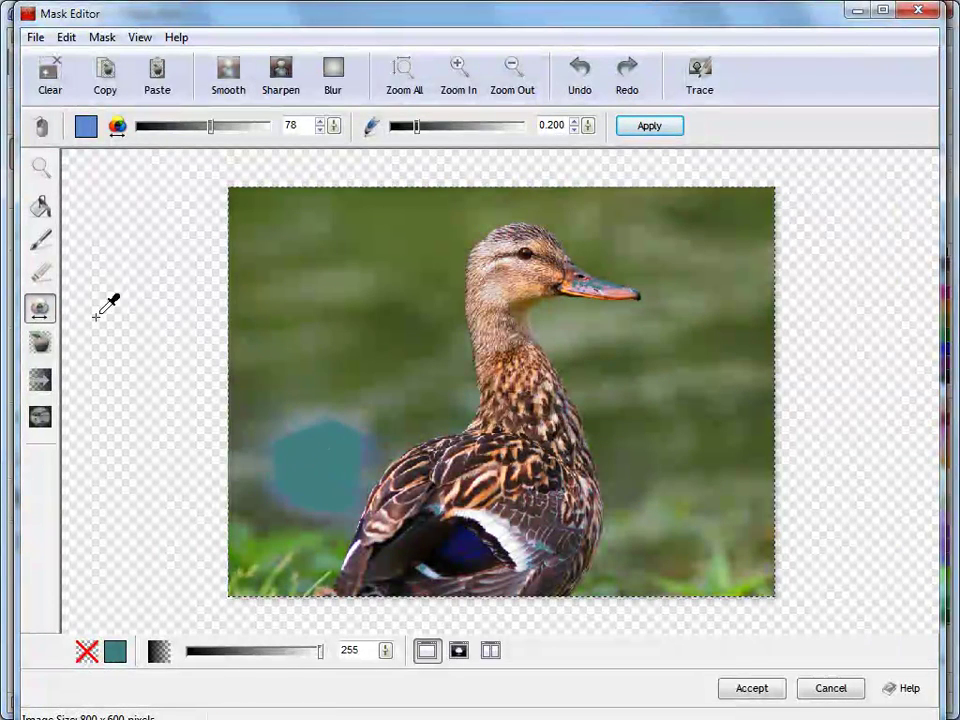
pyautogui.click(625, 72)
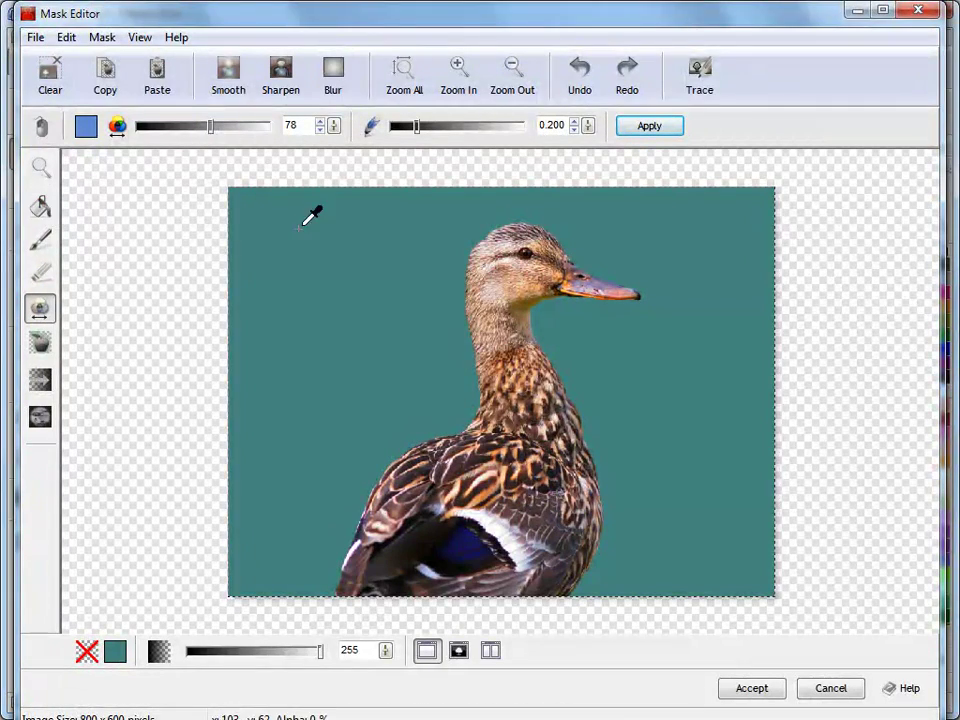
pyautogui.click(50, 75)
# Step: Fill the green background into the mask with the Fill tool, then clear it
pyautogui.click(40, 206)
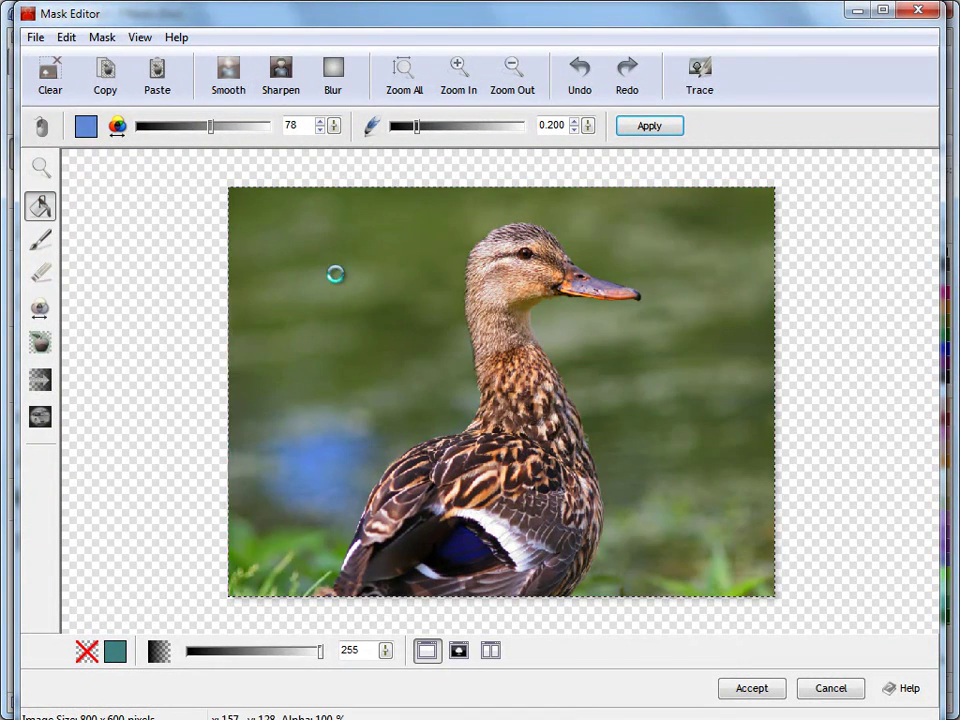
pyautogui.click(332, 274)
pyautogui.click(48, 76)
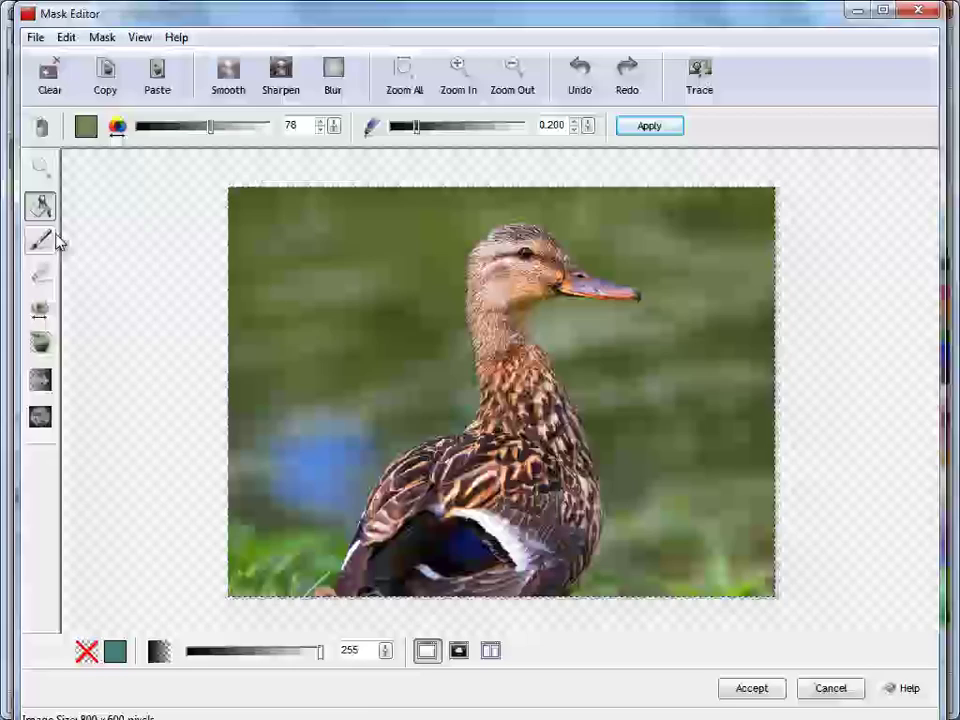
# Step: Paint a blob left of the duck with the size 50 hard brush, then clear it
pyautogui.click(40, 240)
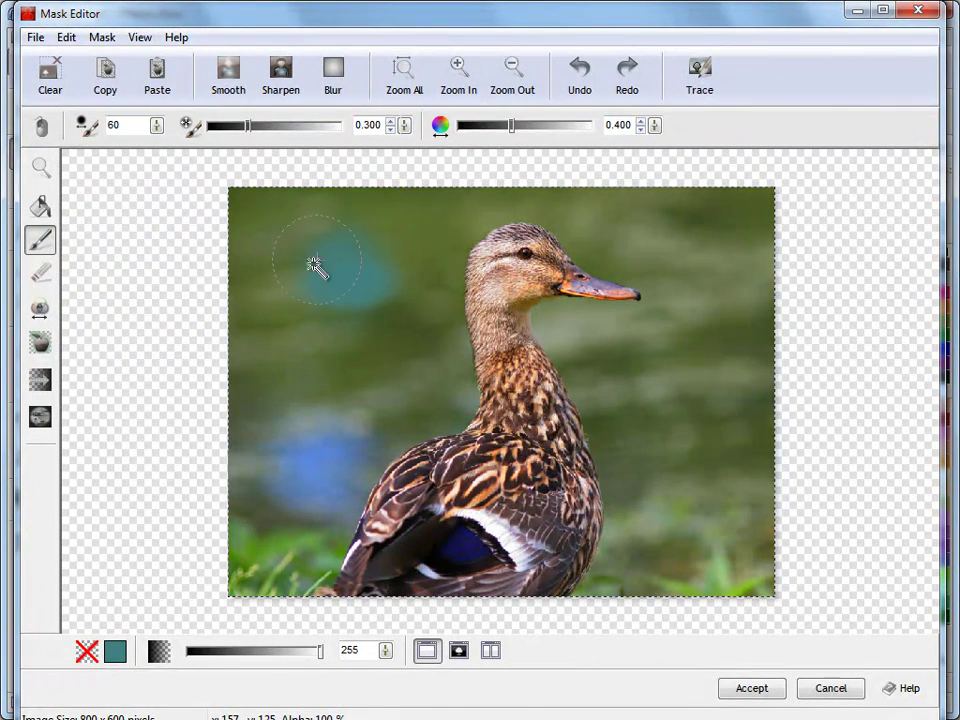
pyautogui.click(40, 272)
pyautogui.moveTo(375, 306)
pyautogui.mouseDown()
pyautogui.moveTo(386, 336)
pyautogui.moveTo(385, 313)
pyautogui.mouseUp()
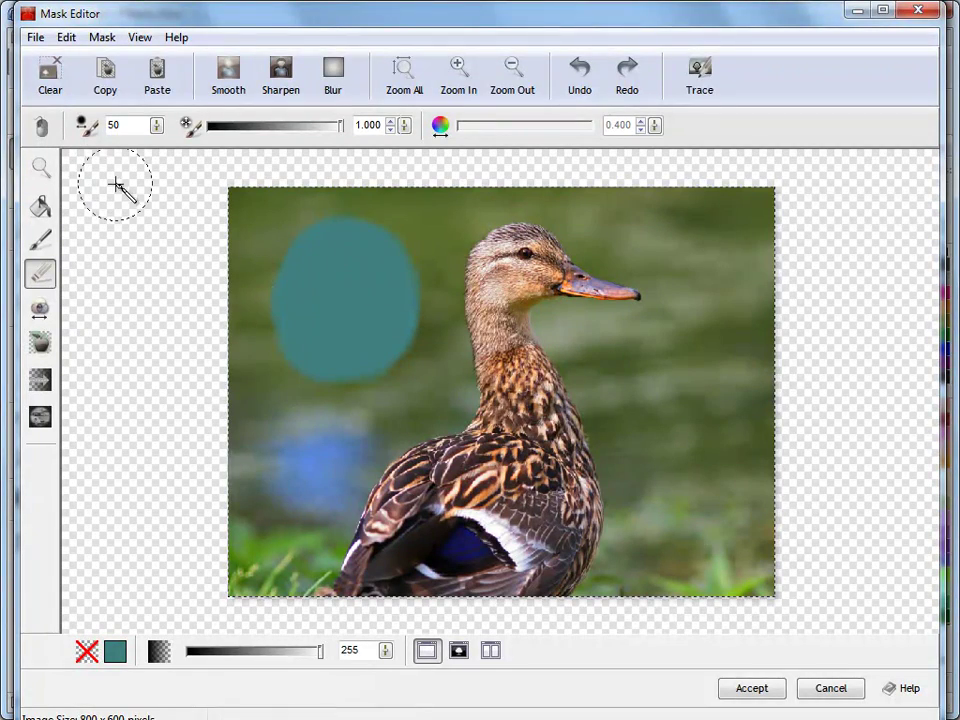
pyautogui.click(62, 92)
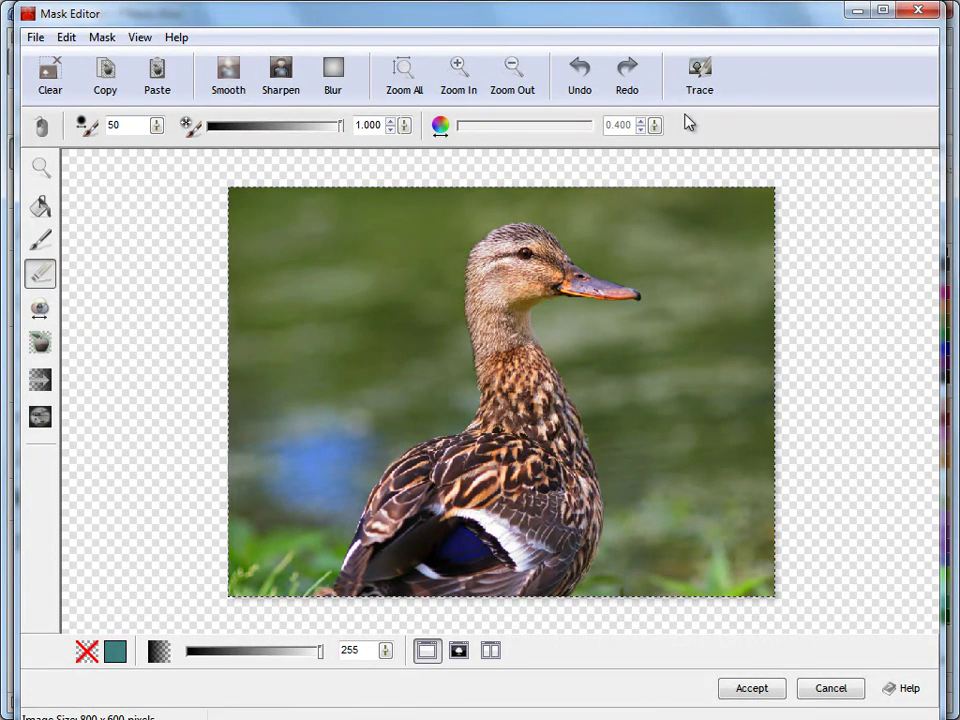
# Step: Cancel the Mask Editor without changes and reopen it on the duck
pyautogui.click(831, 689)
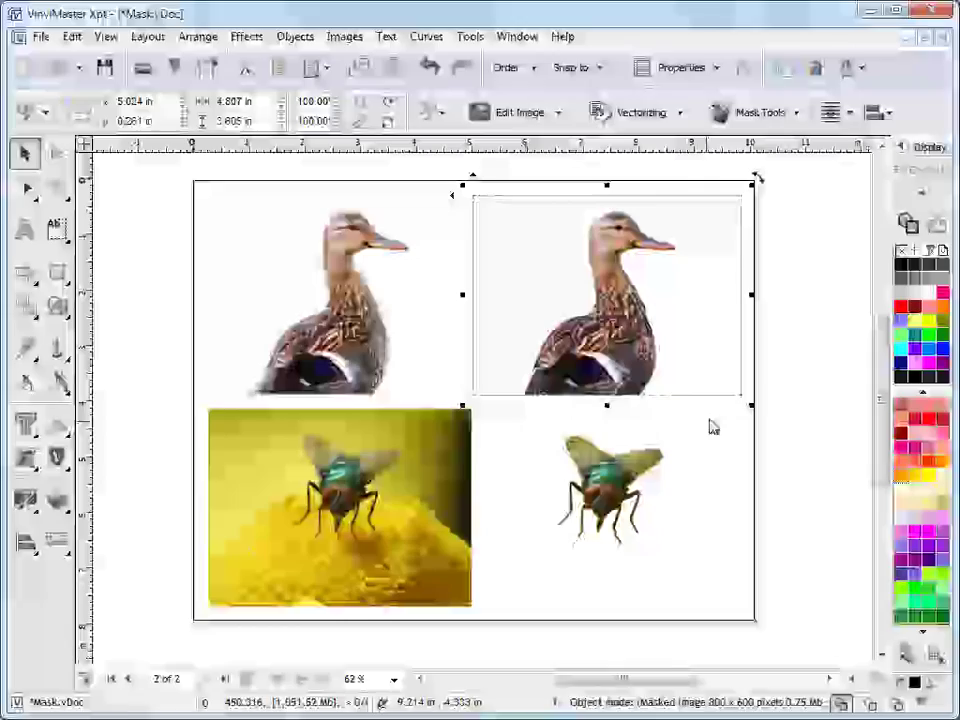
pyautogui.click(735, 114)
pyautogui.click(718, 143)
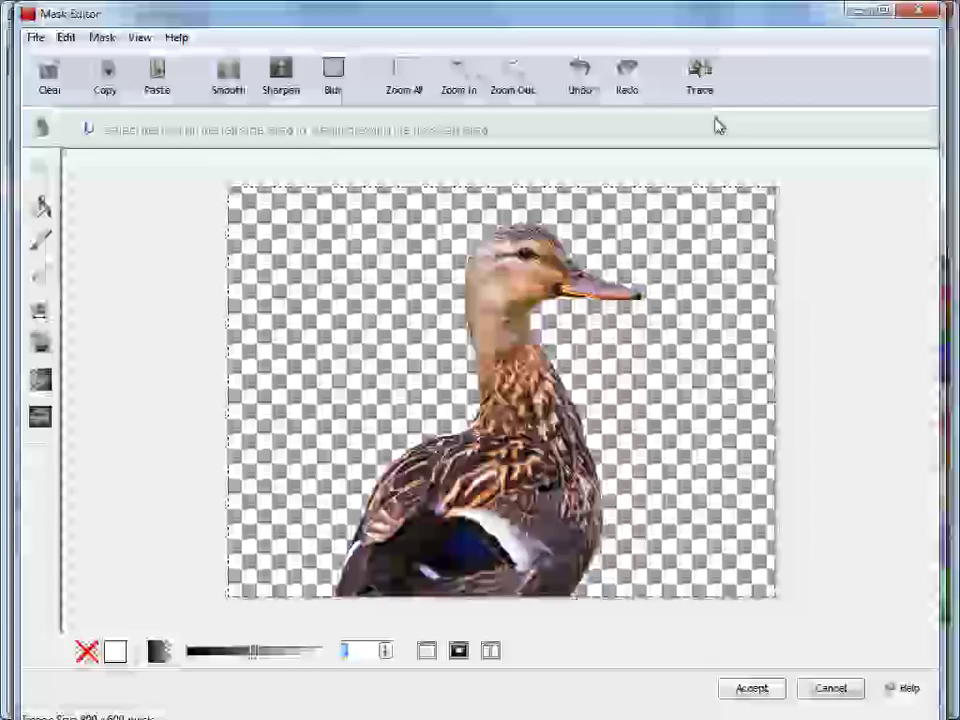
# Step: Trace the duck mask in the Vectorizer and accept the solid silhouette
pyautogui.click(697, 85)
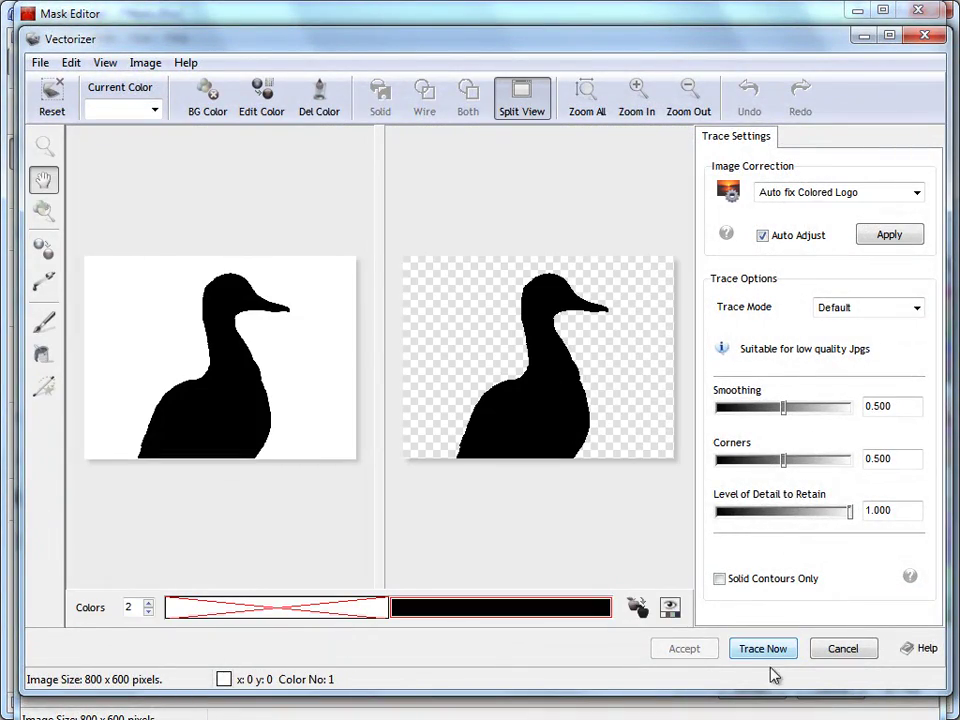
pyautogui.click(763, 649)
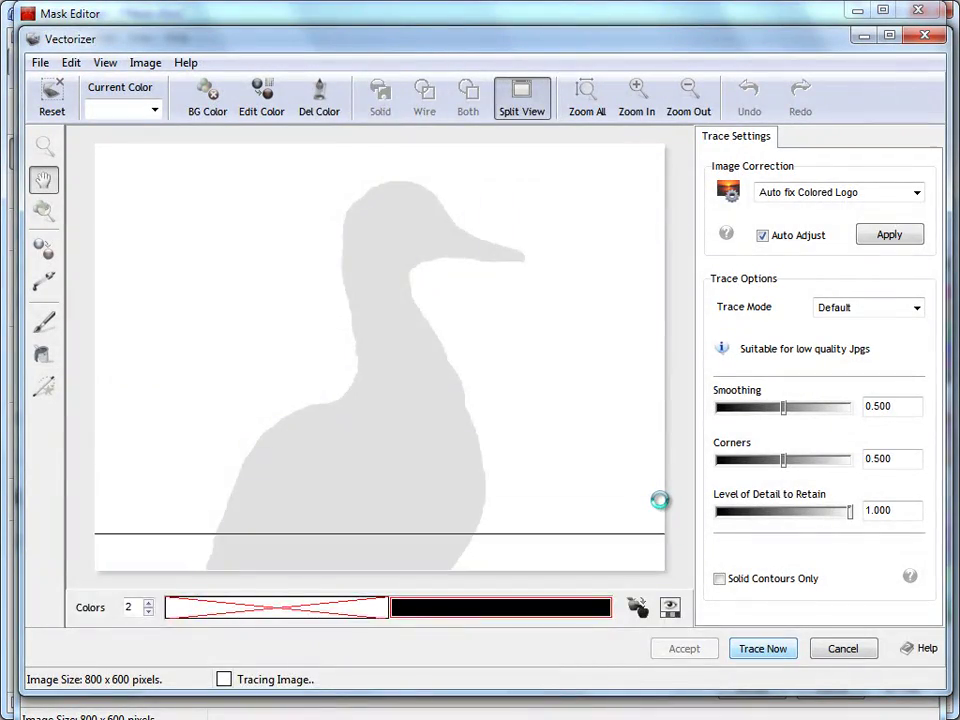
pyautogui.click(701, 647)
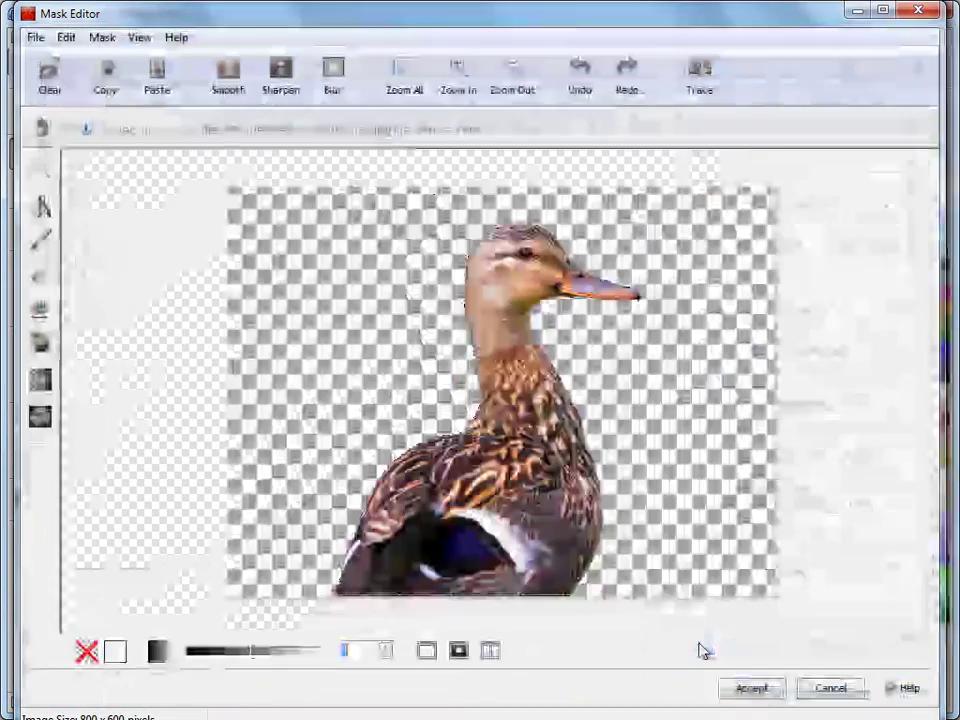
# Step: Accept the mask to return to page 2, then zoom in on the right duck's neck edge
pyautogui.click(760, 689)
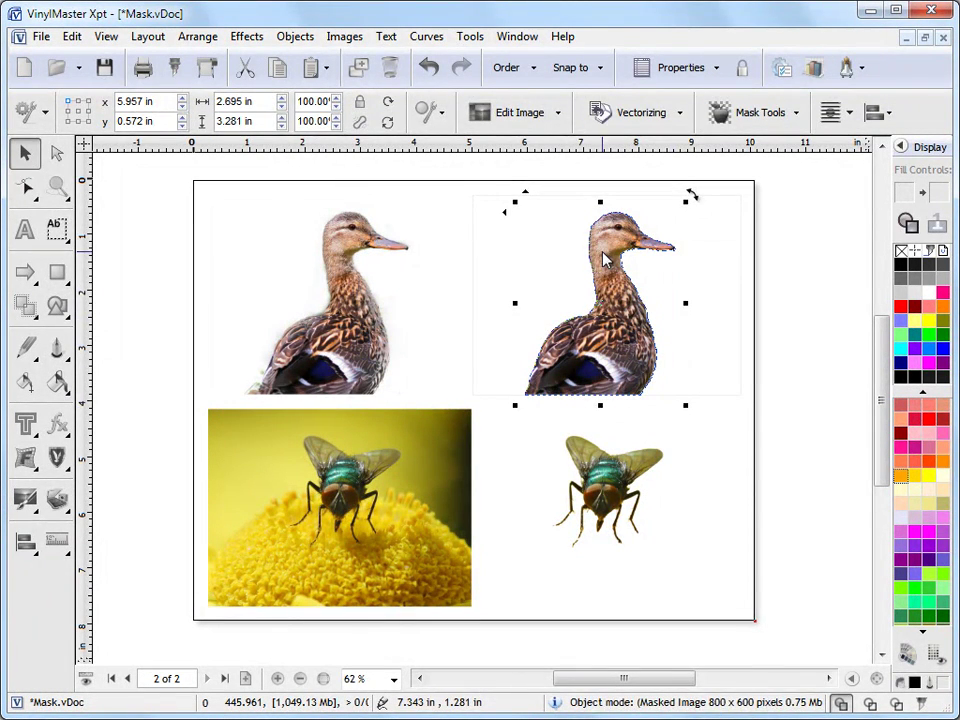
pyautogui.click(57, 186)
pyautogui.moveTo(529, 251); pyautogui.dragTo(647, 343)
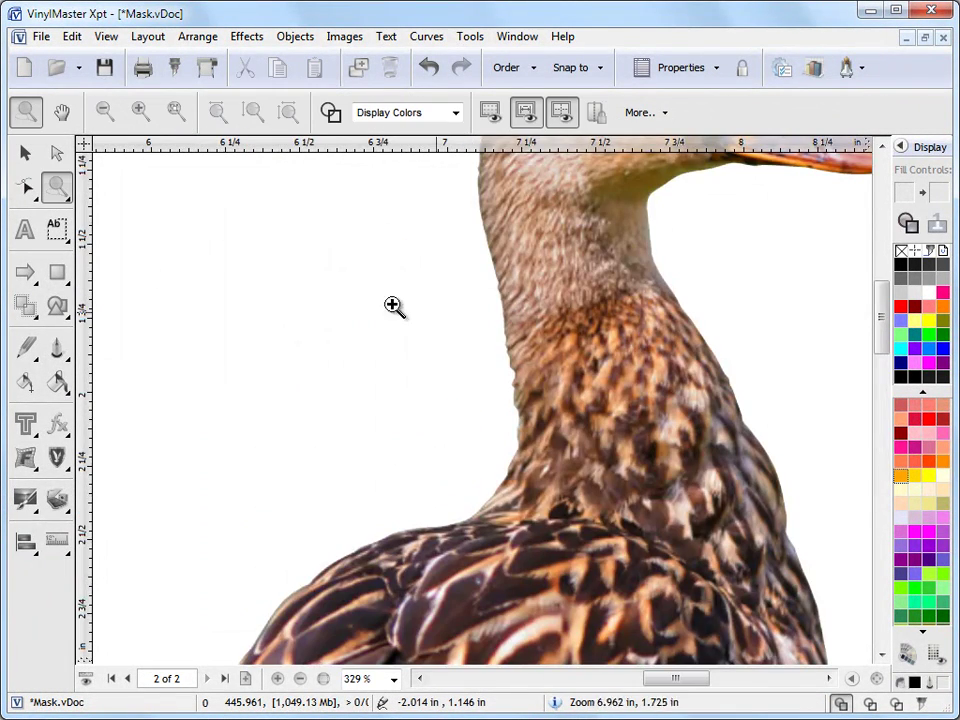
pyautogui.click(25, 152)
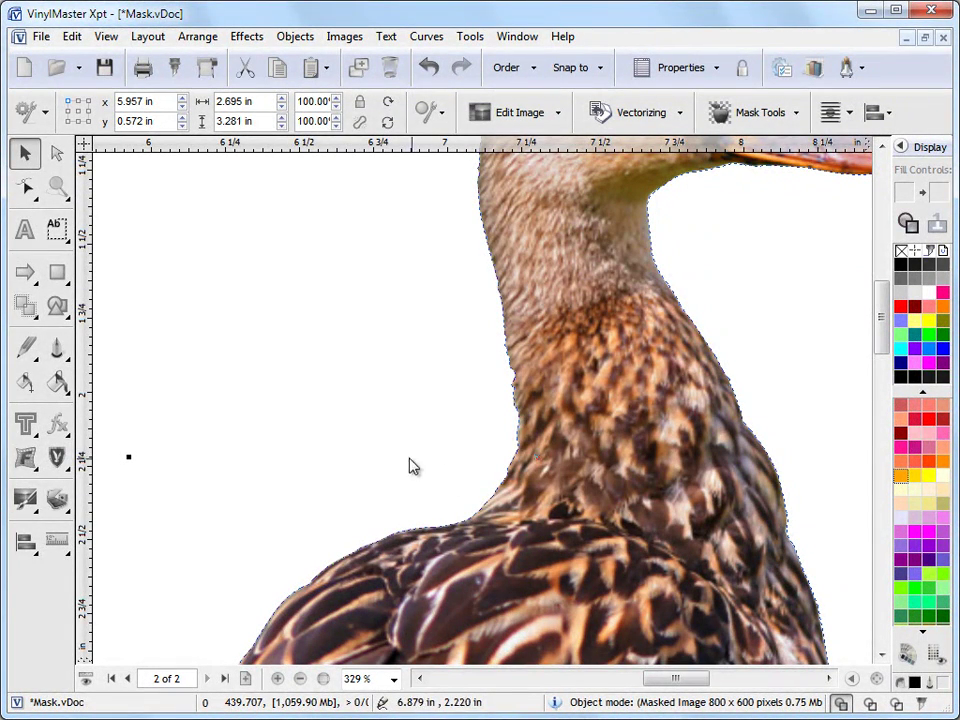
pyautogui.scroll(-2, 591, 493)
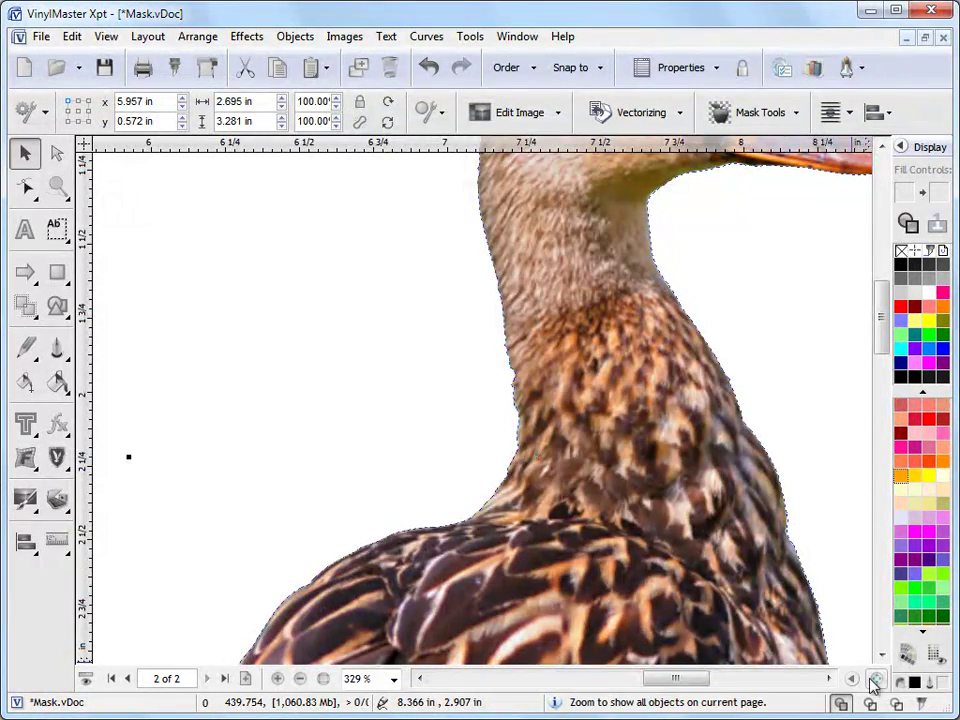
# Step: Add a Contour Cutting outline of 3.00% around the masked duck
pyautogui.click(874, 679)
pyautogui.click(25, 305)
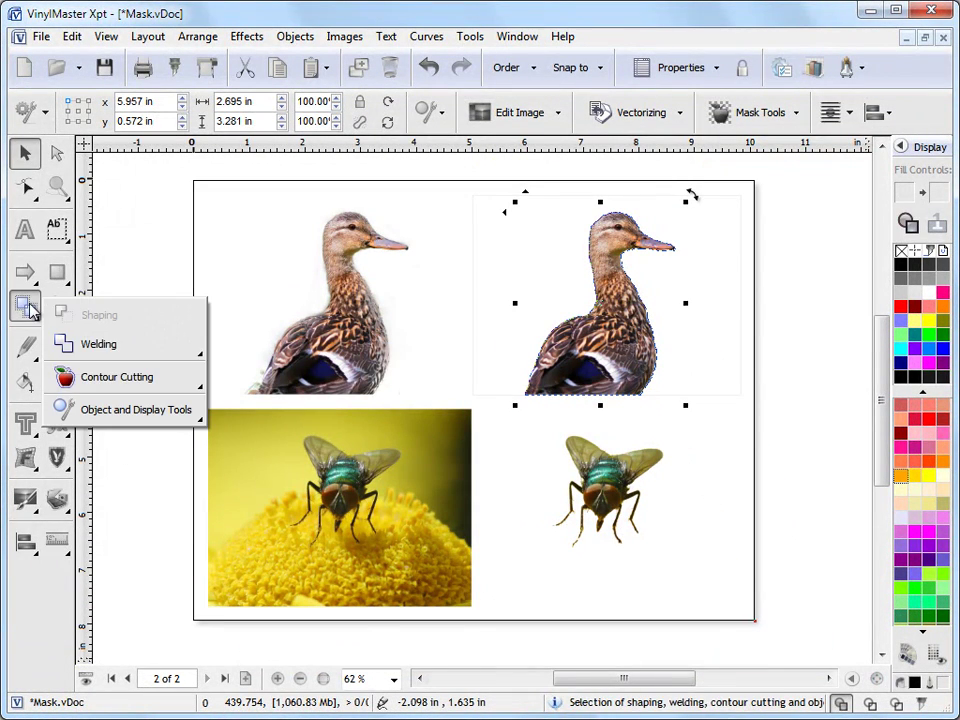
pyautogui.moveTo(112, 385)
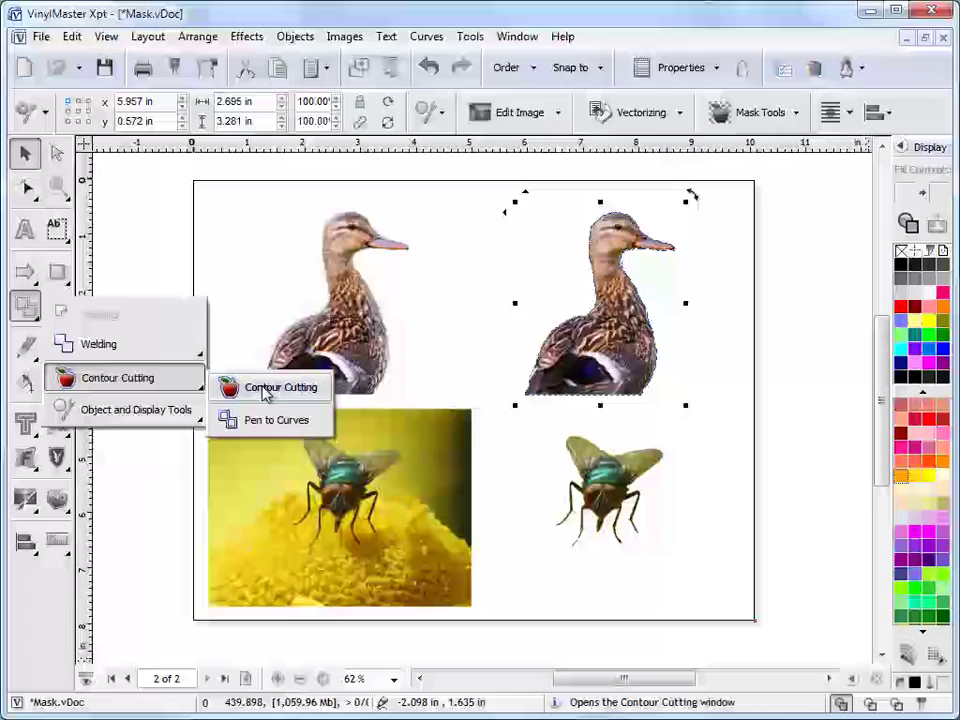
pyautogui.click(270, 394)
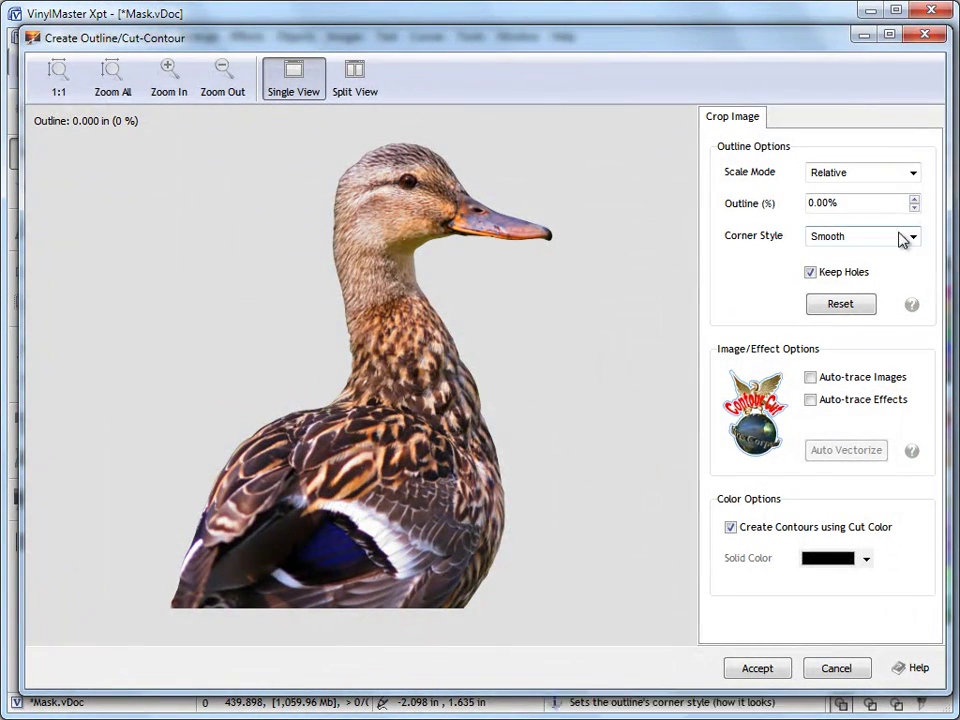
pyautogui.click(914, 199)
pyautogui.click(914, 199)
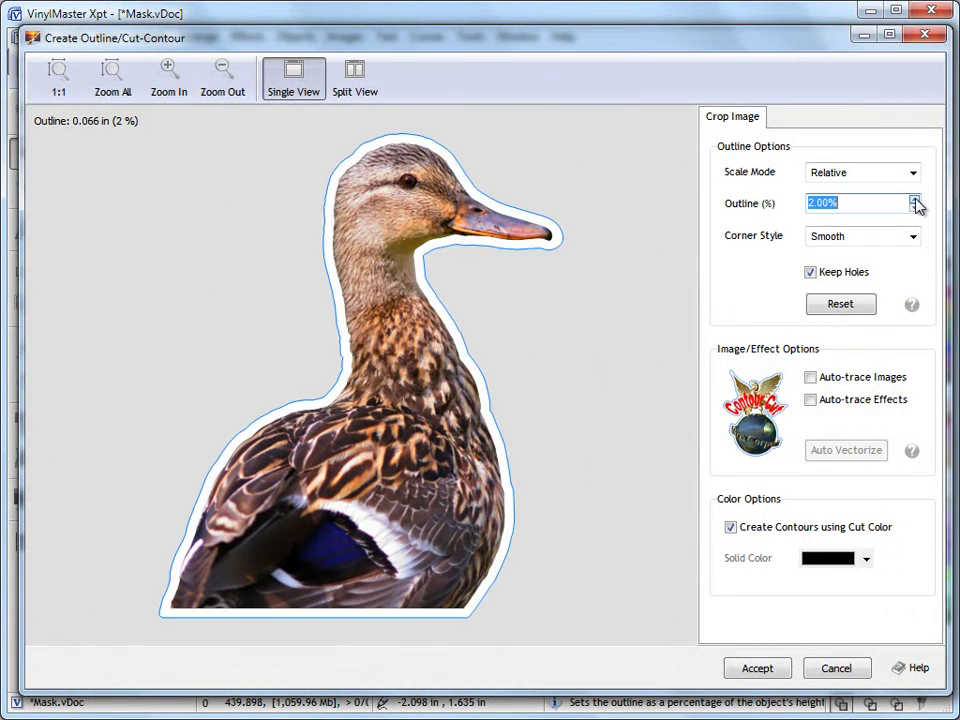
pyautogui.click(914, 199)
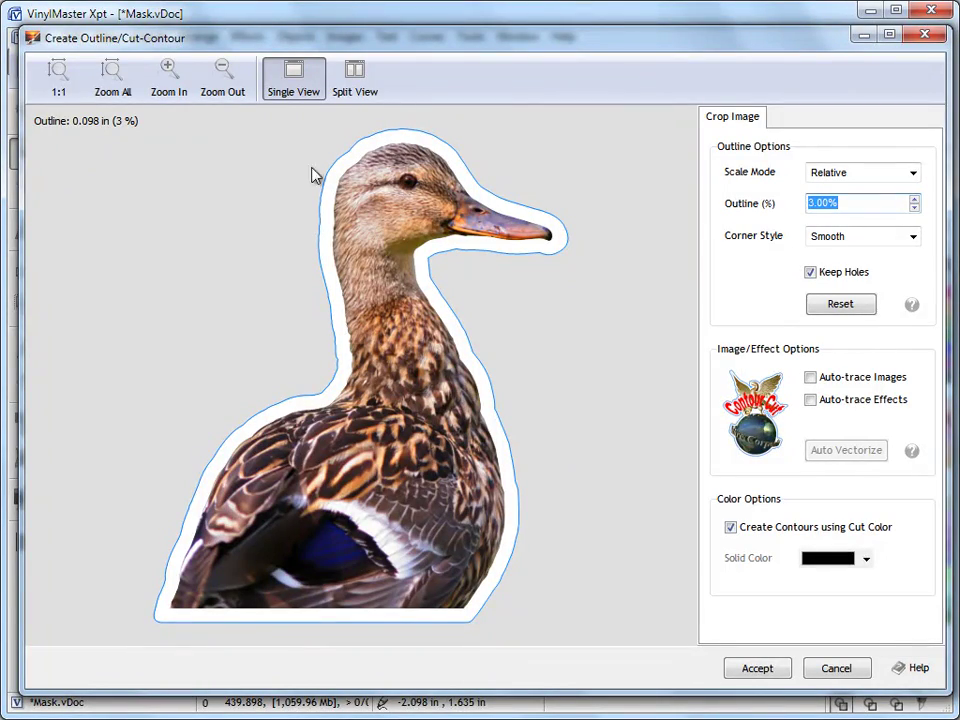
pyautogui.click(745, 668)
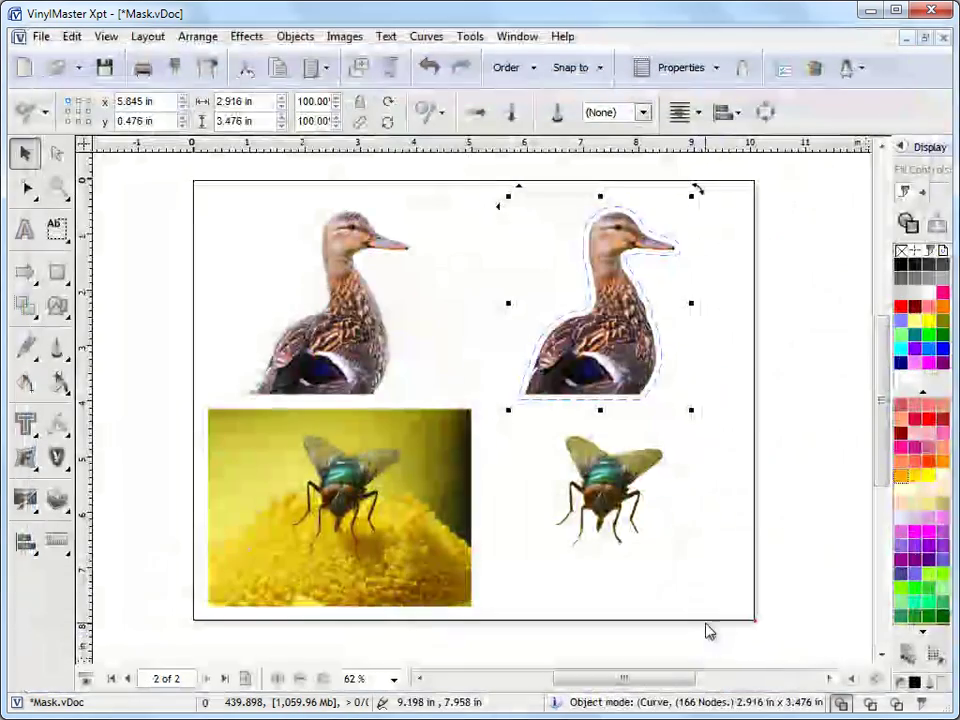
# Step: Zoom in on the outlined duck and drag its contour curve to x 6.810 in, y 0.777 in
pyautogui.click(782, 439)
pyautogui.click(57, 187)
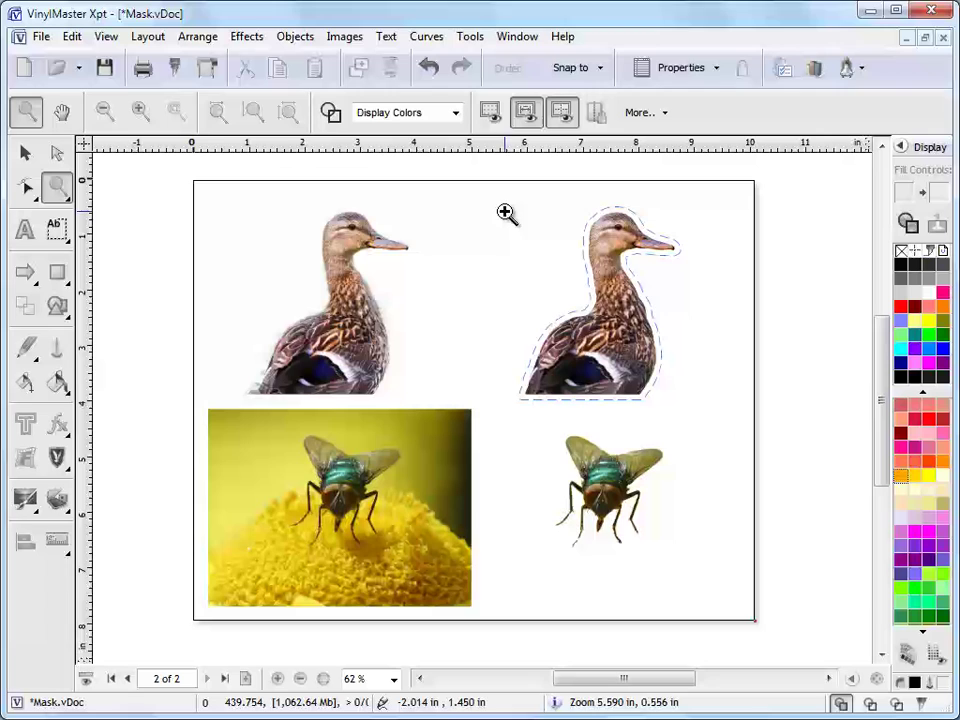
pyautogui.moveTo(484, 197); pyautogui.dragTo(748, 388)
pyautogui.click(25, 152)
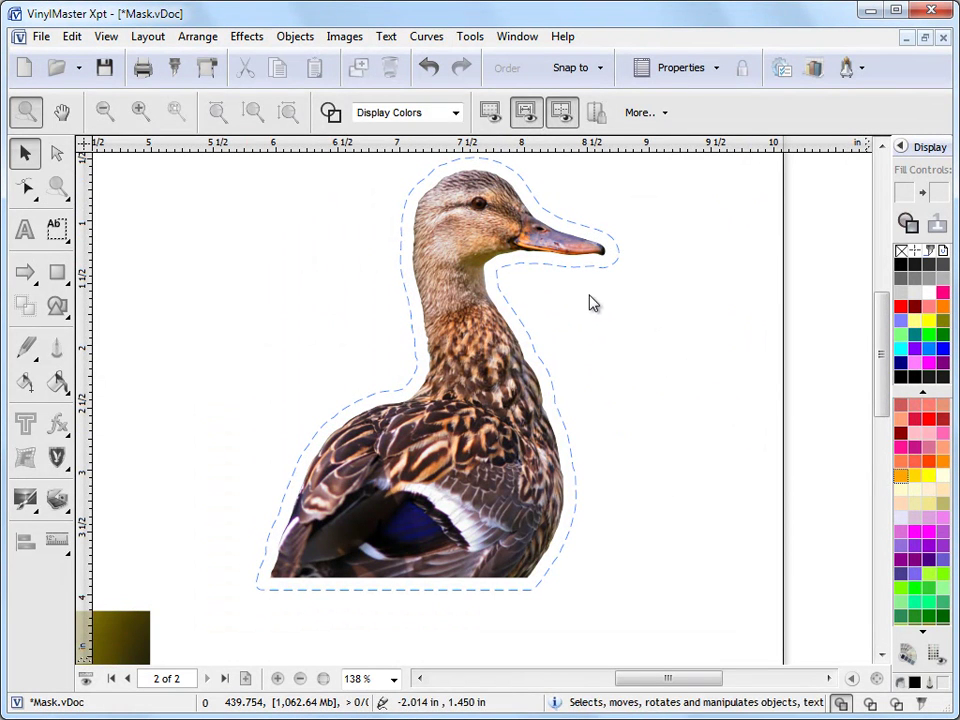
pyautogui.scroll(1, 889, 388)
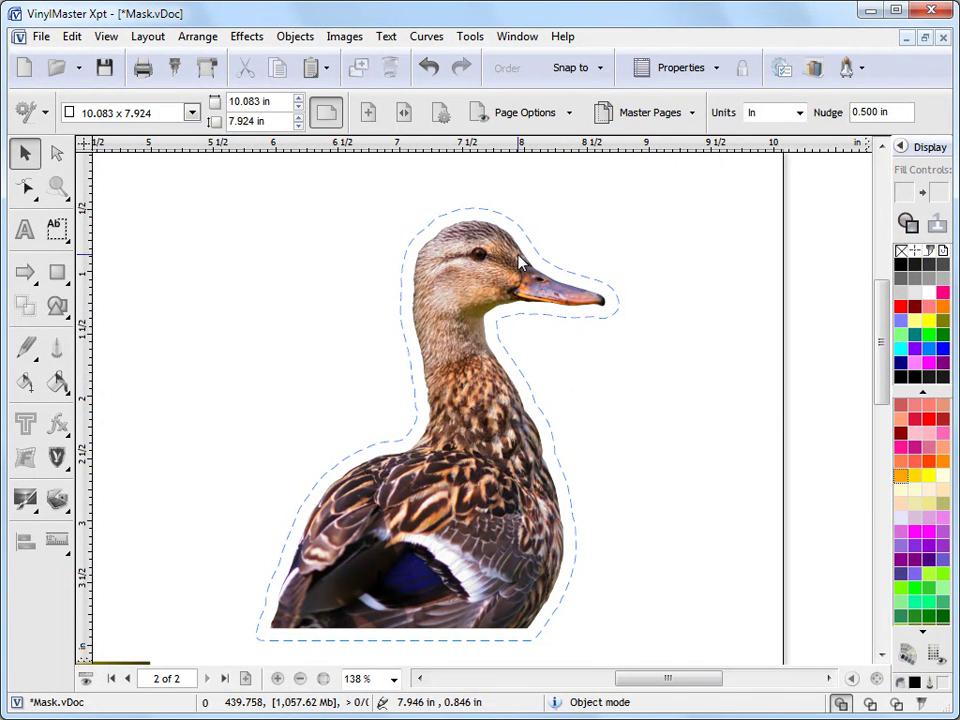
pyautogui.click(499, 439)
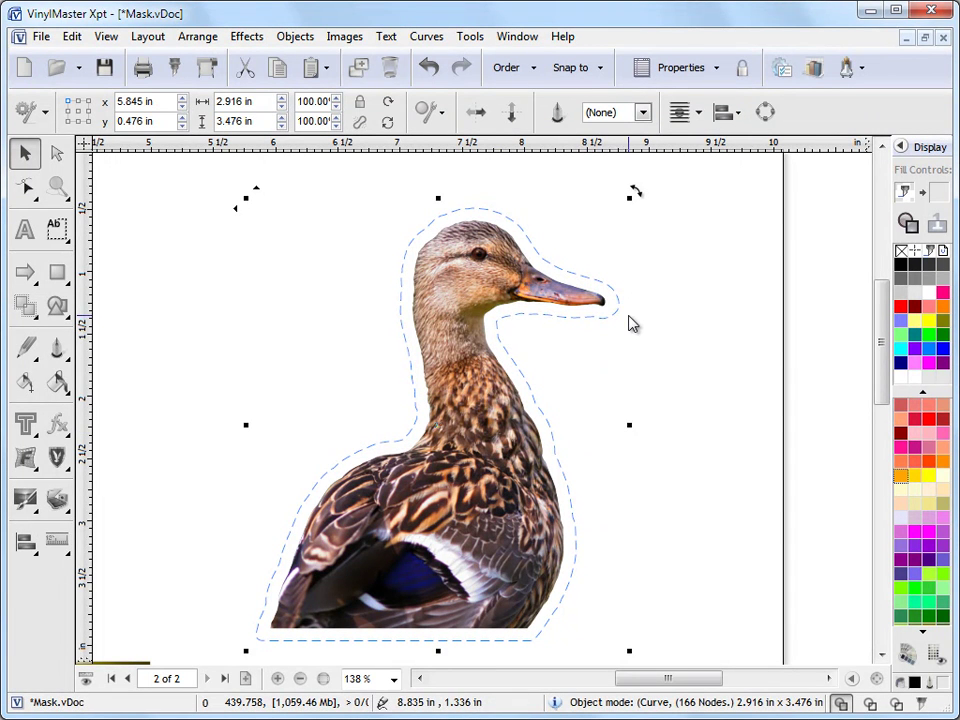
pyautogui.moveTo(626, 321); pyautogui.dragTo(746, 347)
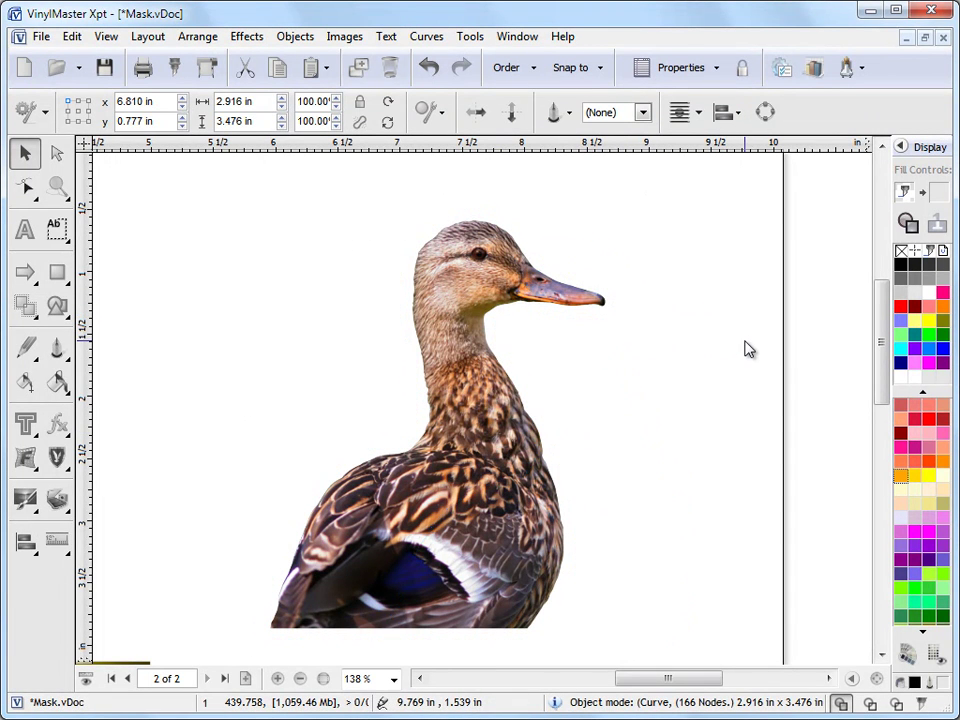
# Step: Select the right duck image and apply Images > Clipping Paths > Clear Clipping Mask
pyautogui.click(746, 349)
pyautogui.click(391, 416)
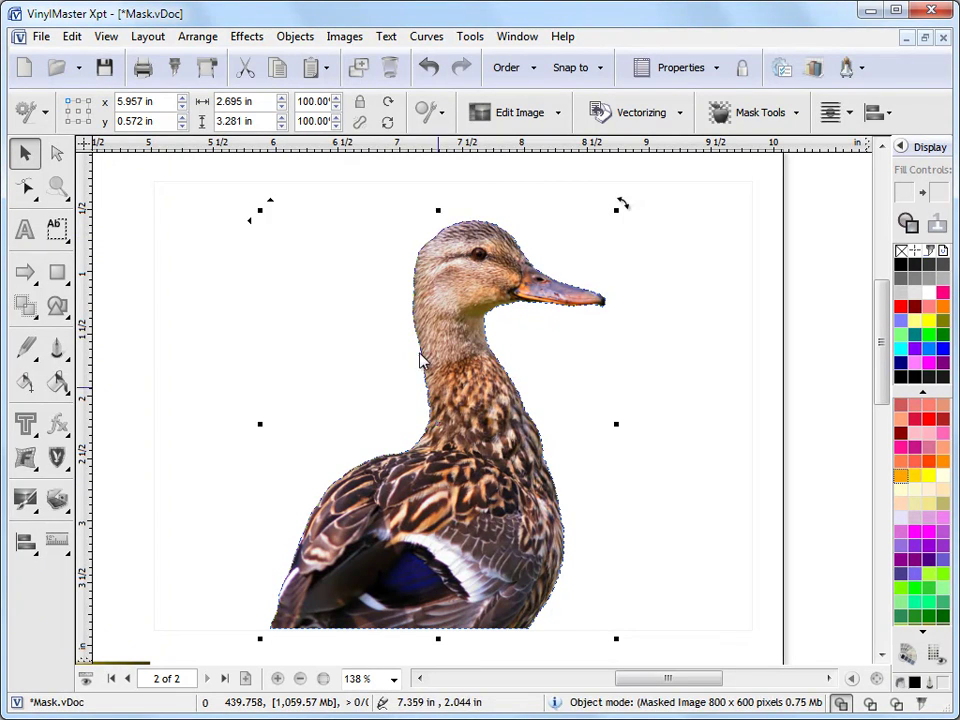
pyautogui.click(347, 40)
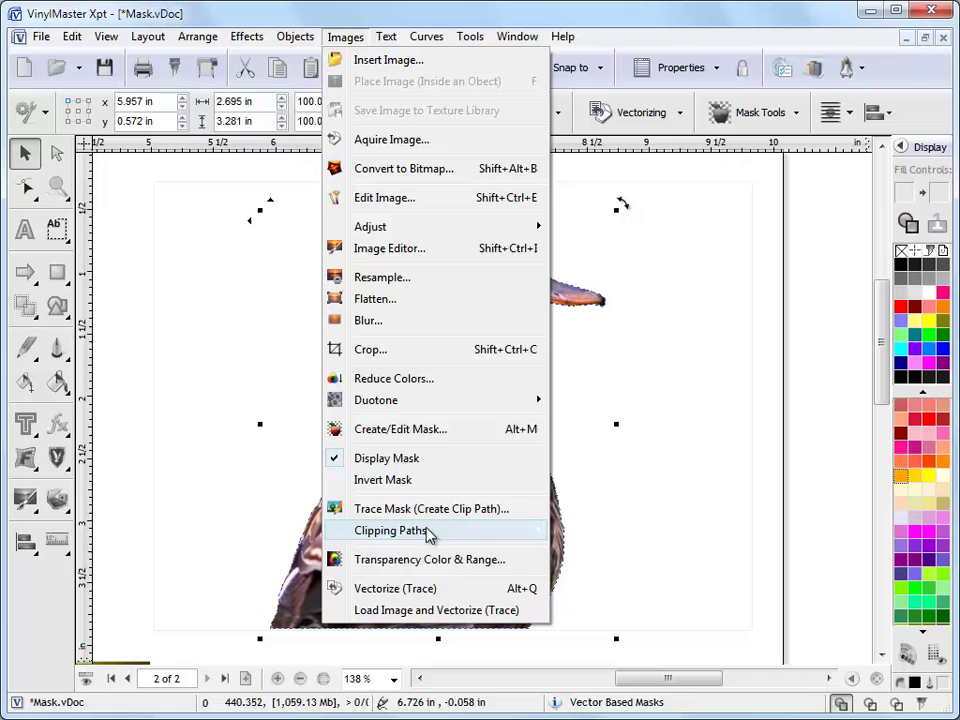
pyautogui.moveTo(449, 538)
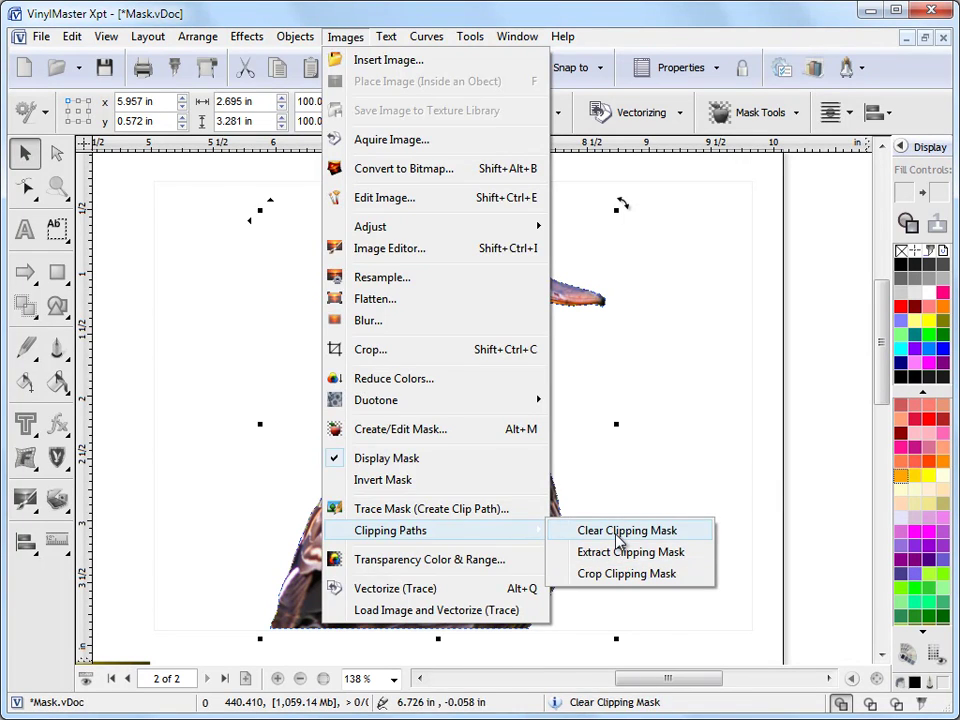
pyautogui.click(650, 530)
pyautogui.click(817, 467)
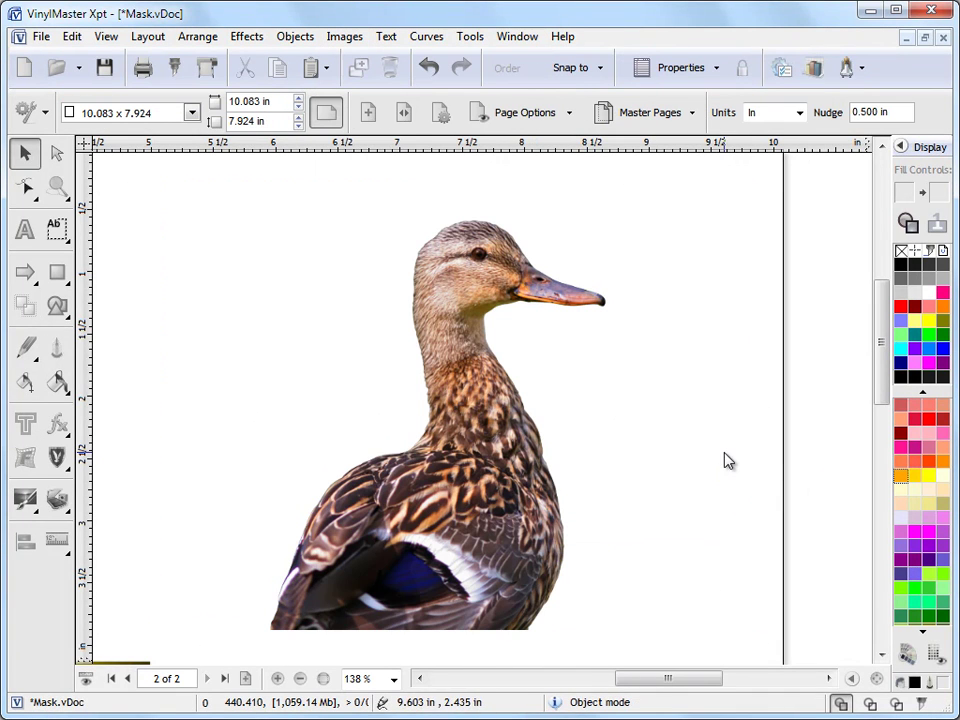
# Step: Fit the page in view and turn the left duck photo's mask off
pyautogui.click(873, 680)
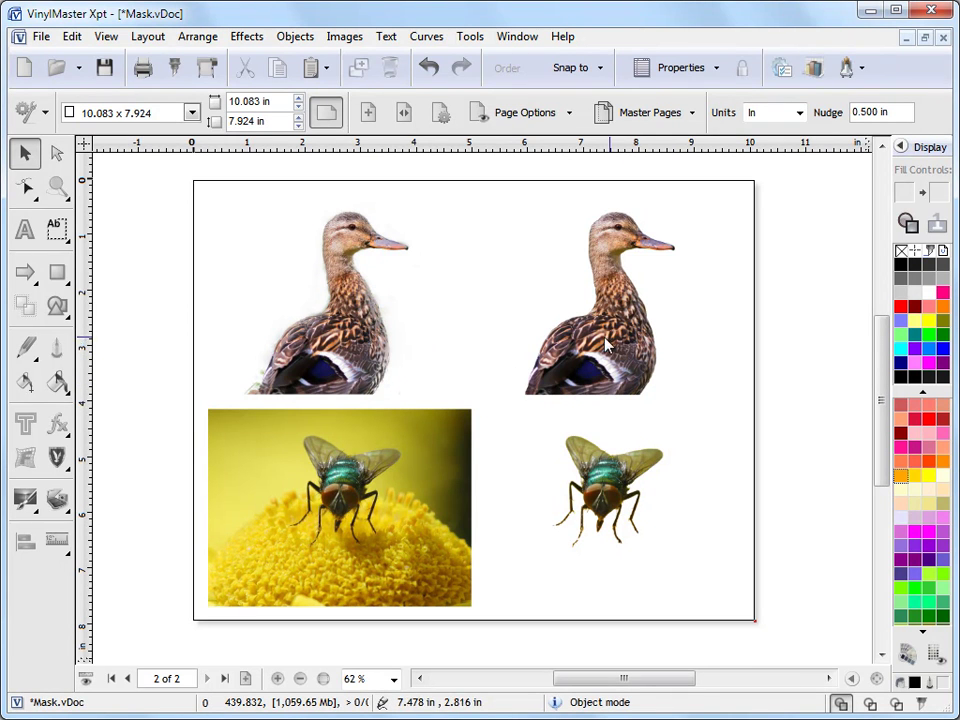
pyautogui.click(362, 341)
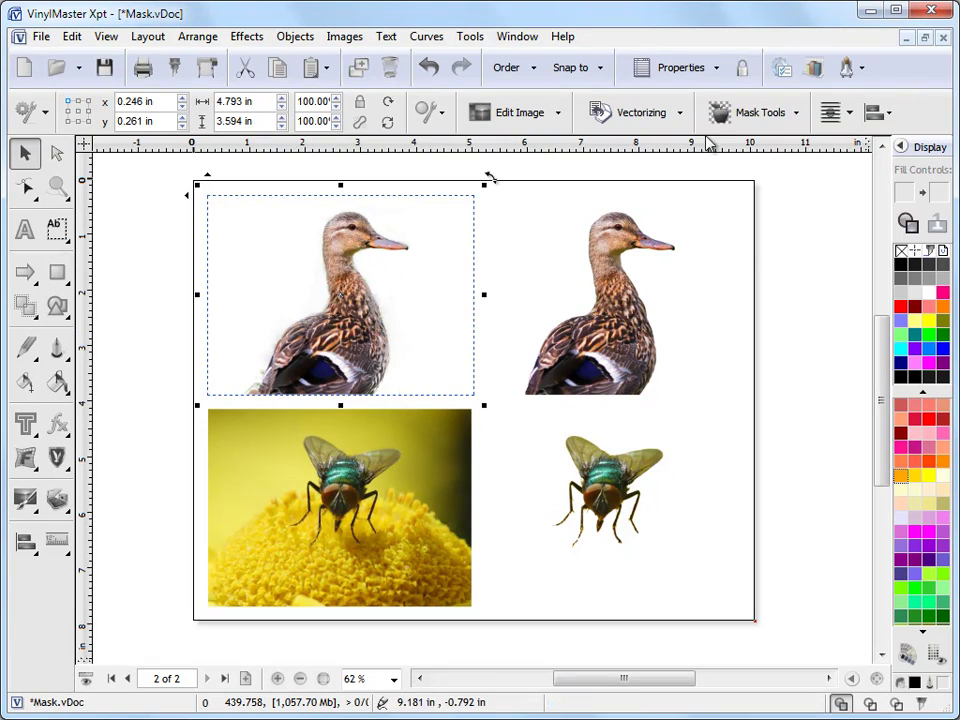
pyautogui.click(758, 112)
pyautogui.click(698, 212)
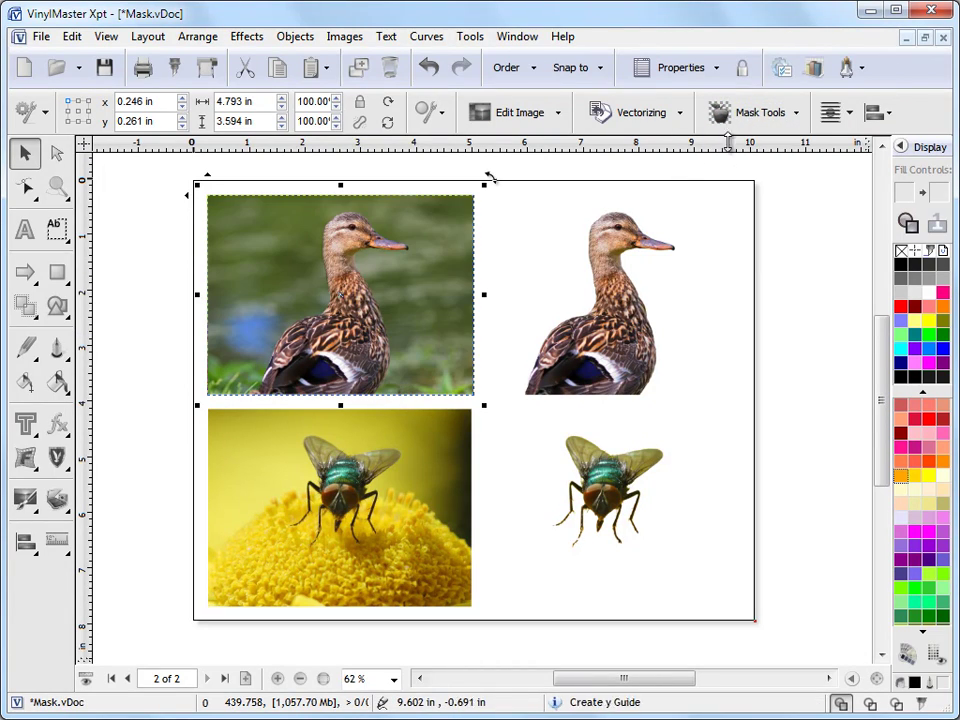
# Step: Open the duck in the Mask Editor, accept it, and drag the image to the top-right spot
pyautogui.click(748, 112)
pyautogui.click(745, 148)
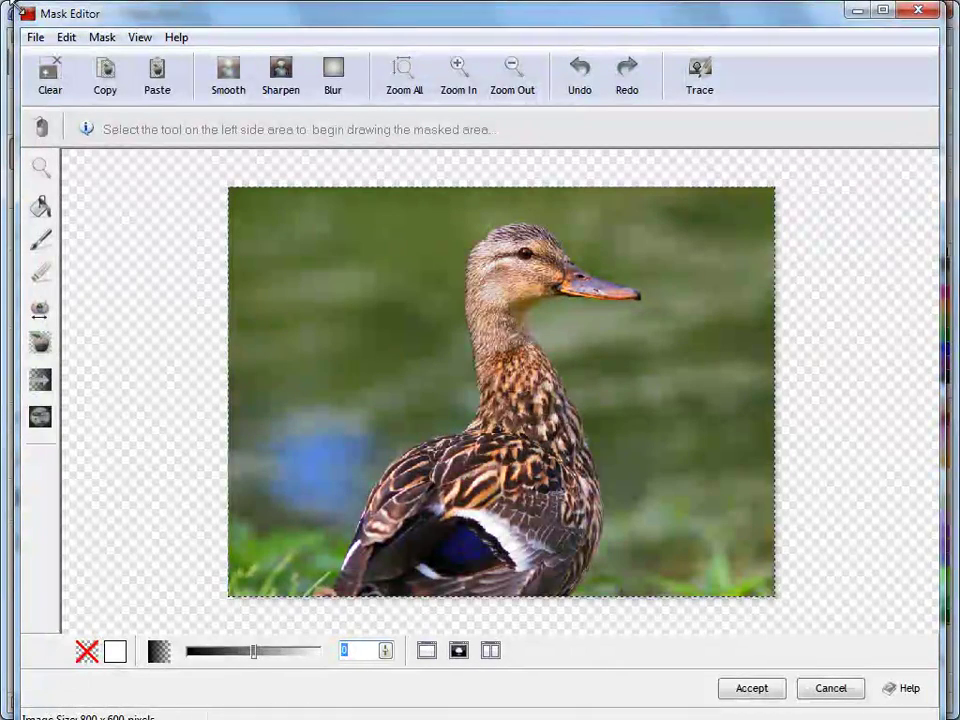
pyautogui.moveTo(18, 7); pyautogui.dragTo(45, 33)
pyautogui.moveTo(138, 55); pyautogui.dragTo(118, 29)
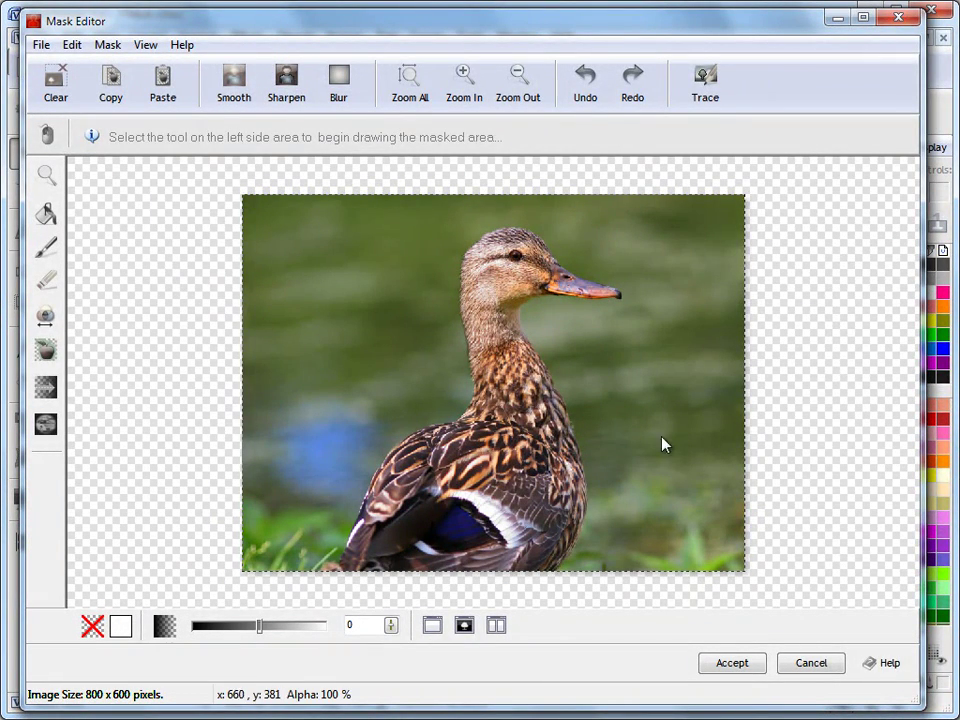
pyautogui.click(732, 663)
pyautogui.moveTo(322, 316); pyautogui.dragTo(588, 316)
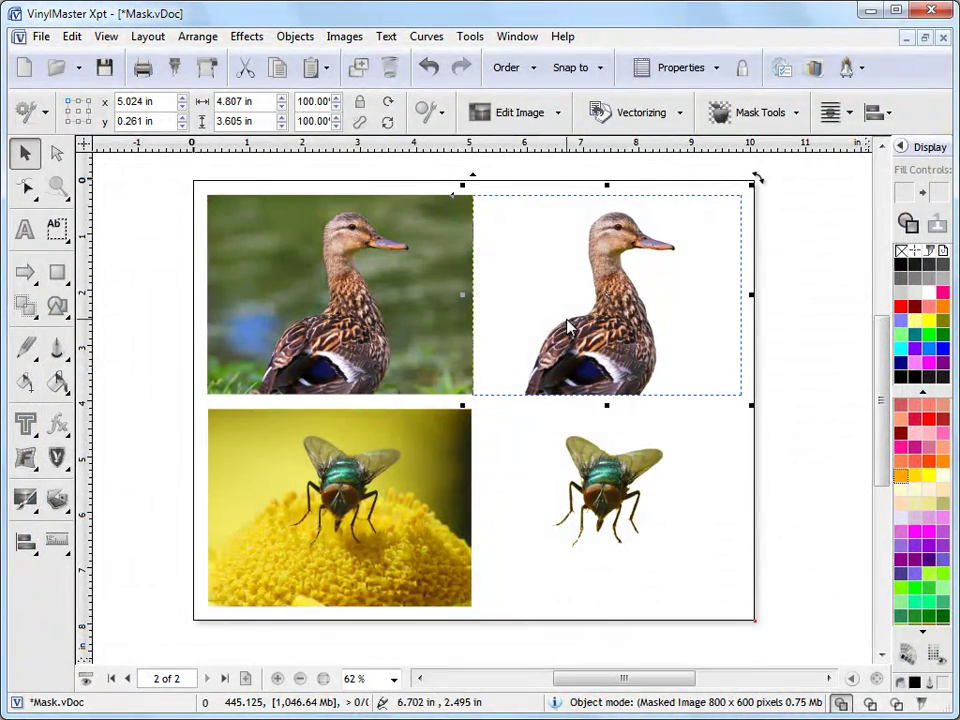